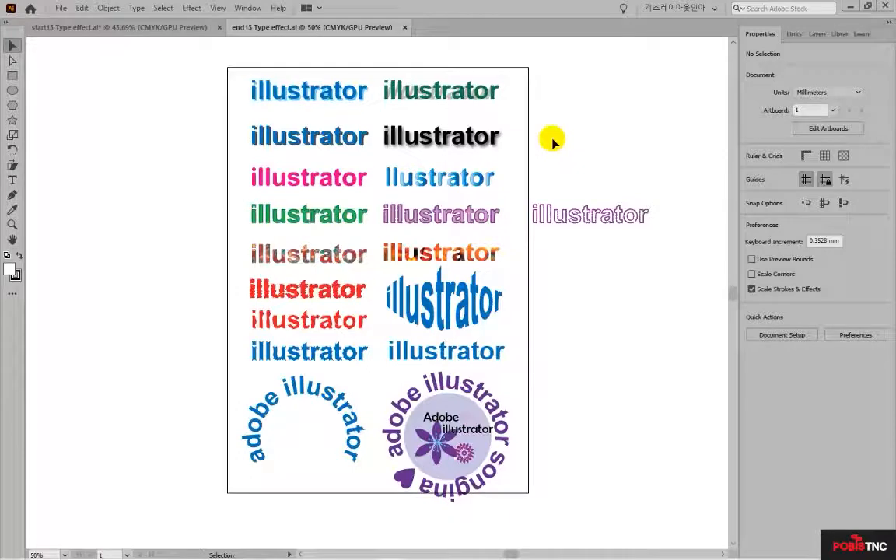
Start a new print document 100 mm wide and 40 mm high in landscape orientation
{"action": "left_click", "coordinate": [61, 8]}
{"action": "left_click", "coordinate": [61, 10]}
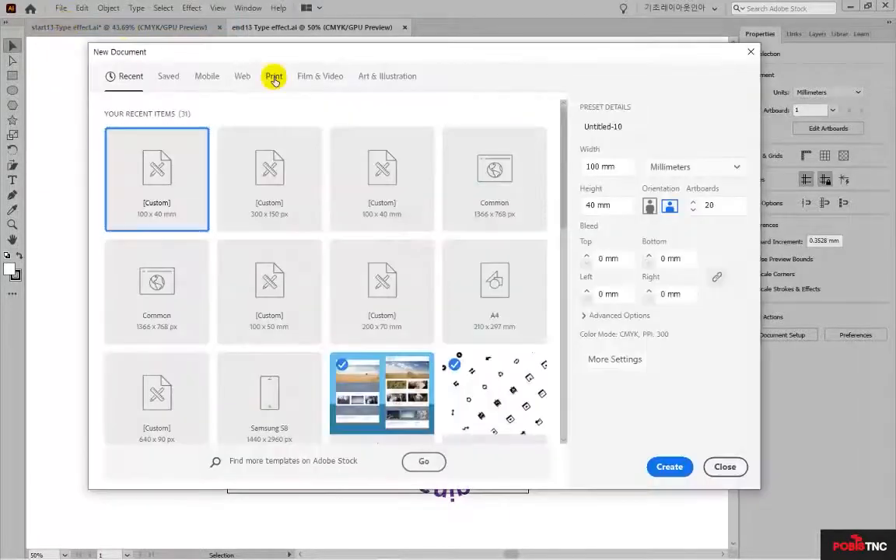
{"action": "left_click", "coordinate": [274, 78]}
{"action": "double_click", "coordinate": [595, 165]}
{"action": "type", "text": "100"}
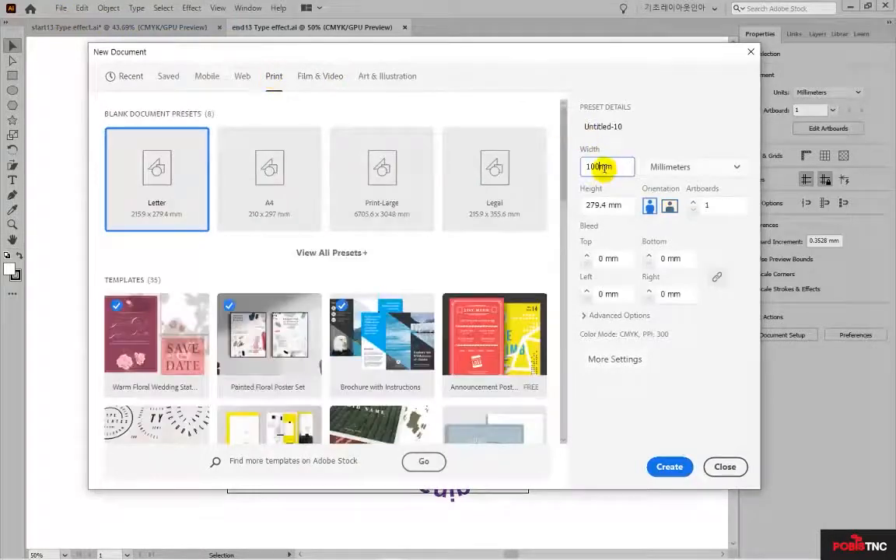
{"action": "double_click", "coordinate": [602, 167]}
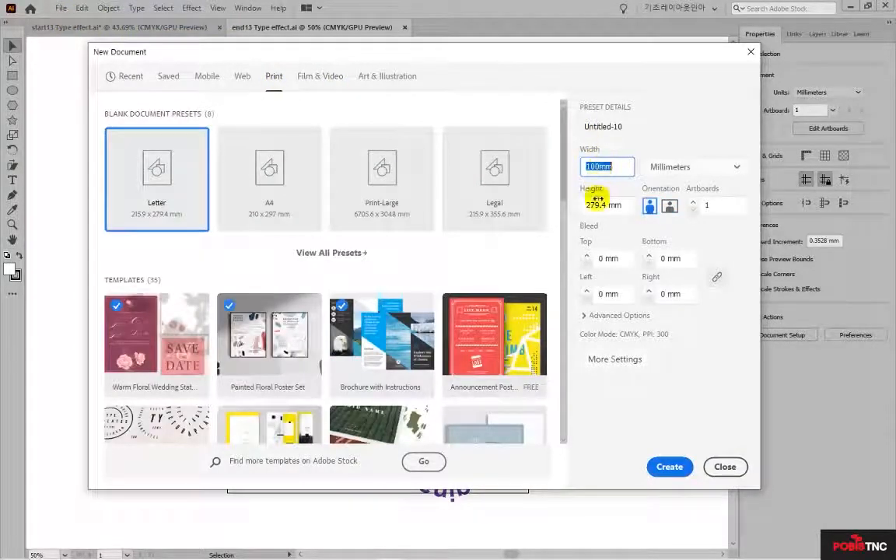
{"action": "double_click", "coordinate": [596, 205]}
{"action": "type", "text": "40"}
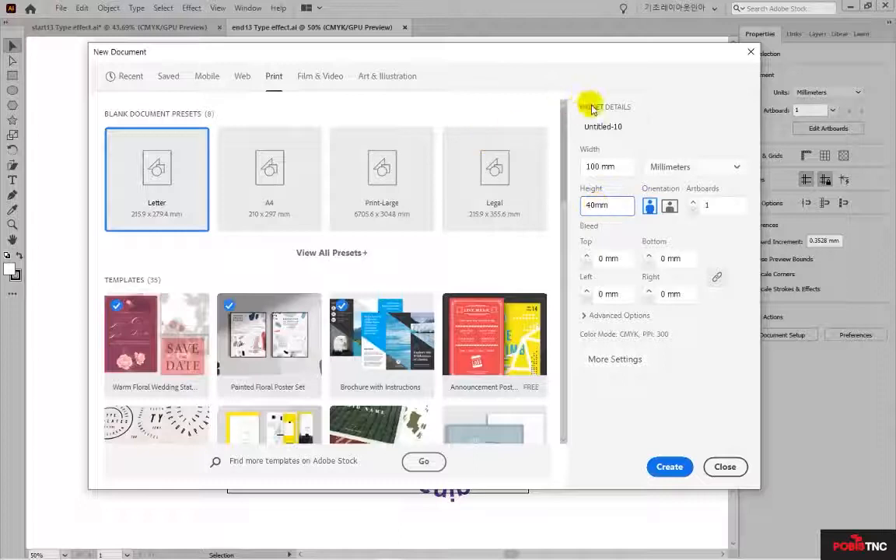
{"action": "left_click", "coordinate": [667, 204]}
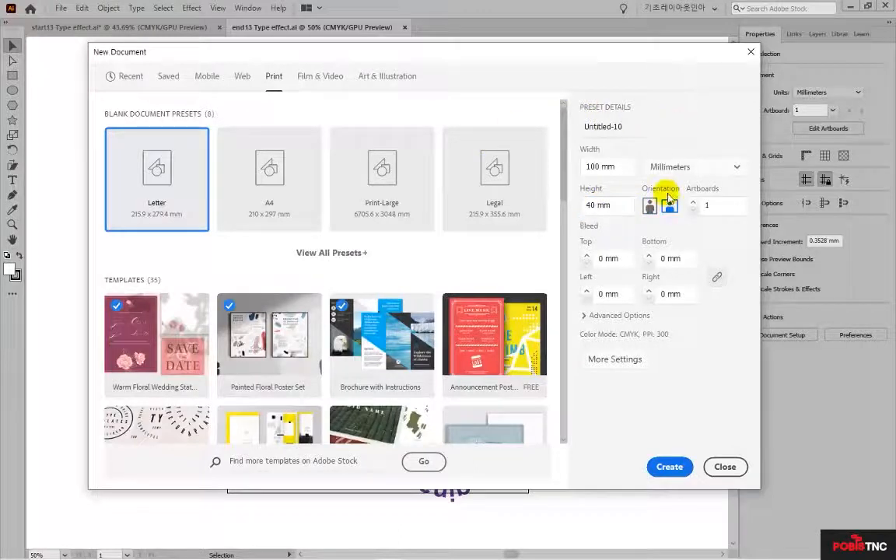
Set the number of artboards to 20 and create the document, keeping CMYK color and 300 ppi raster effects
{"action": "double_click", "coordinate": [706, 205]}
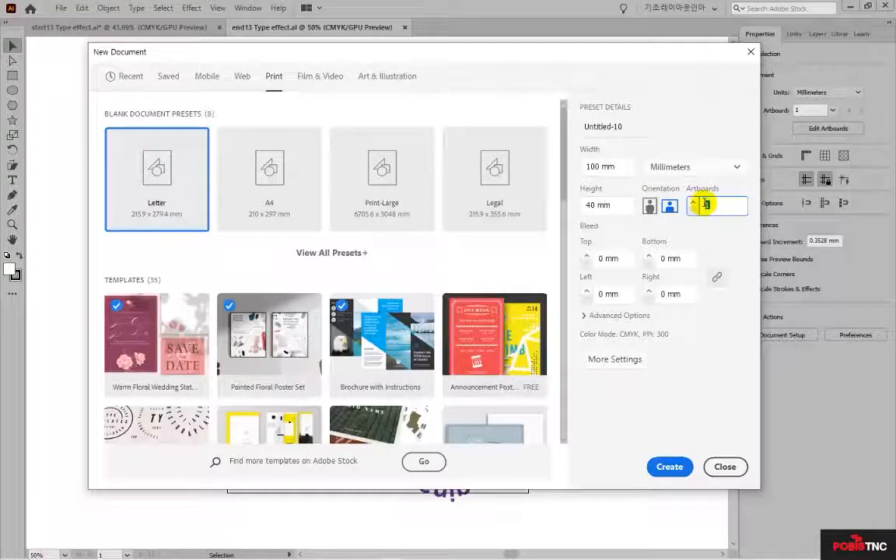
{"action": "type", "text": "20"}
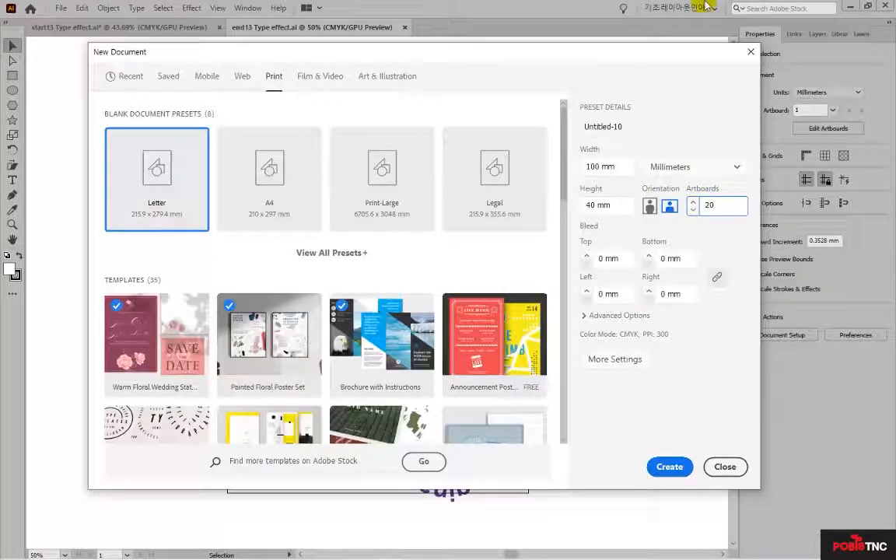
{"action": "left_click", "coordinate": [611, 315]}
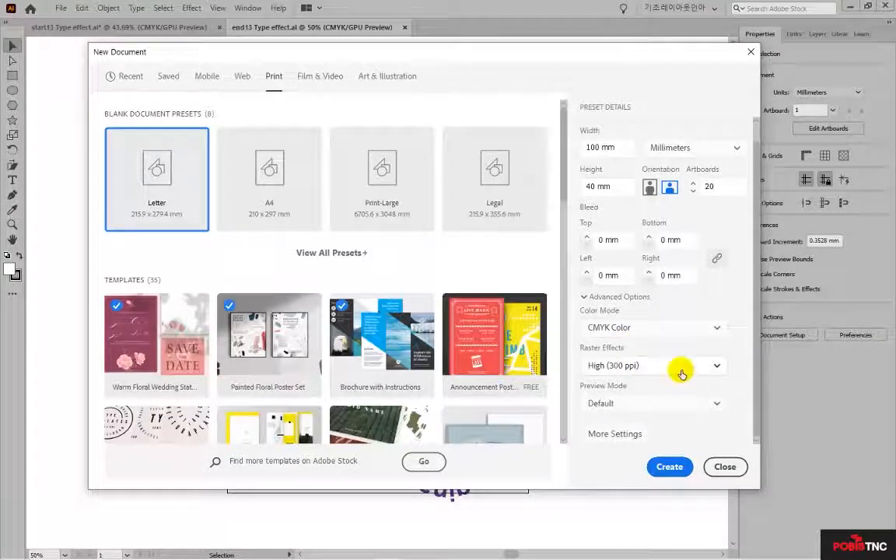
{"action": "left_click", "coordinate": [670, 467]}
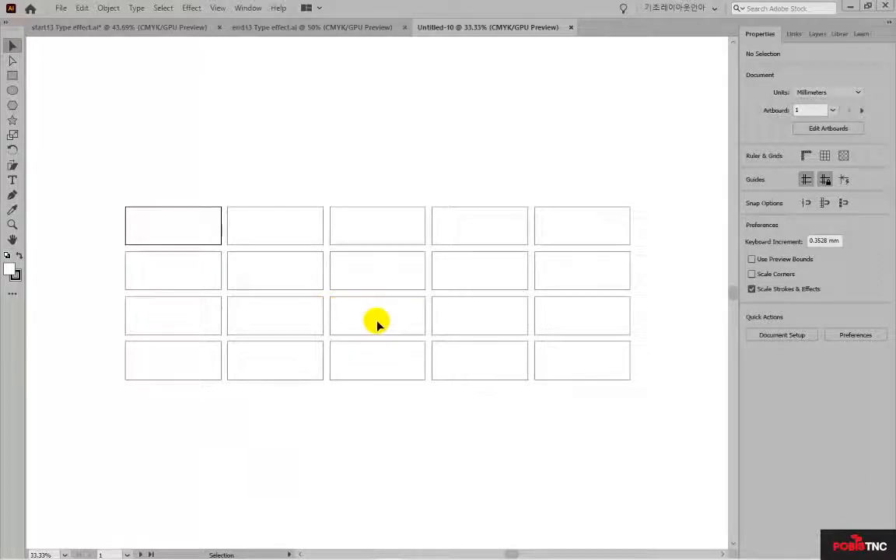
Add the point text "illustrator" on the first artboard
{"action": "left_click", "coordinate": [218, 8]}
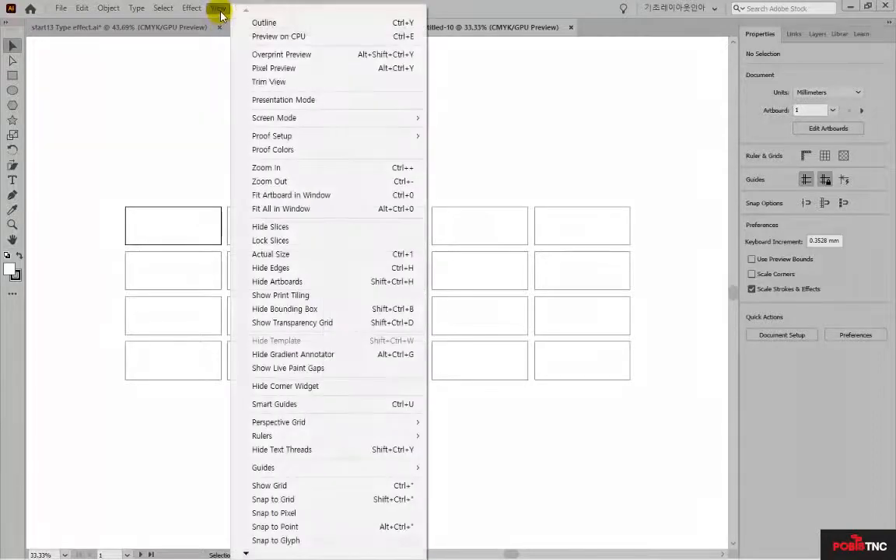
{"action": "left_click", "coordinate": [342, 201]}
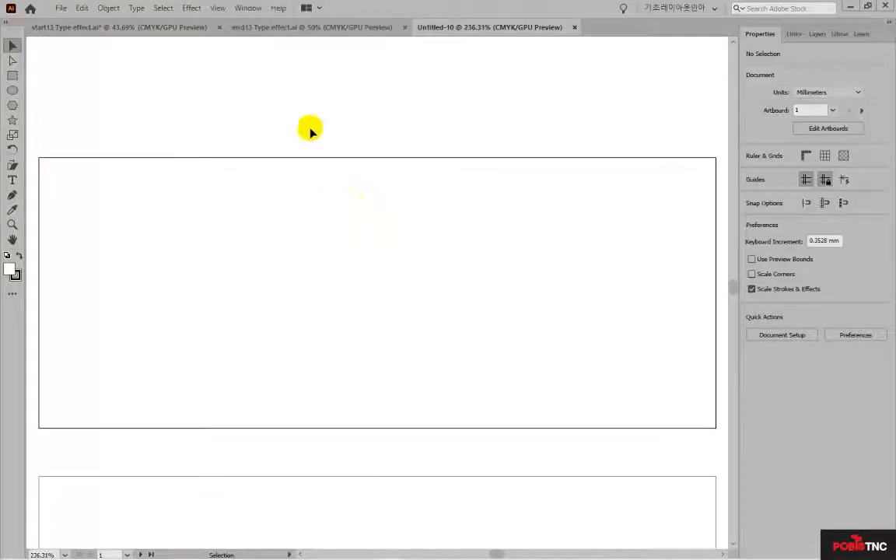
{"action": "left_click", "coordinate": [217, 8]}
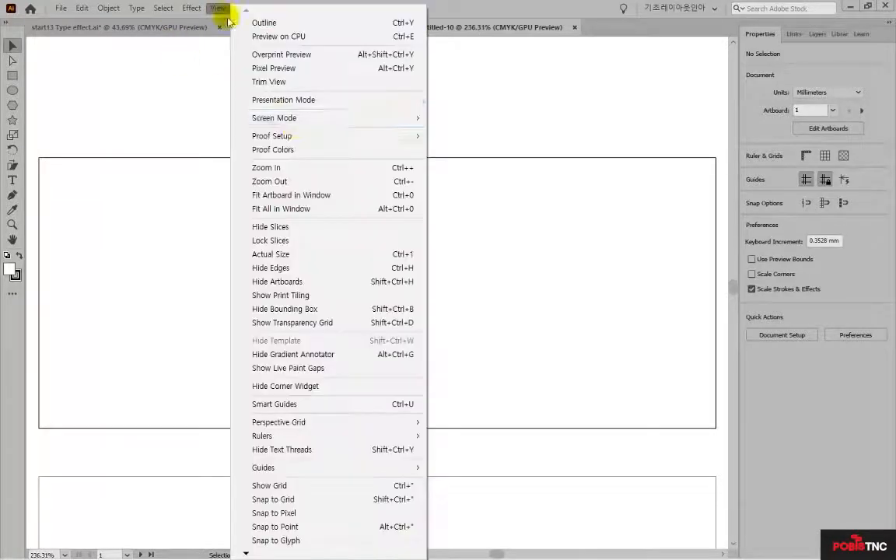
{"action": "left_click", "coordinate": [310, 210]}
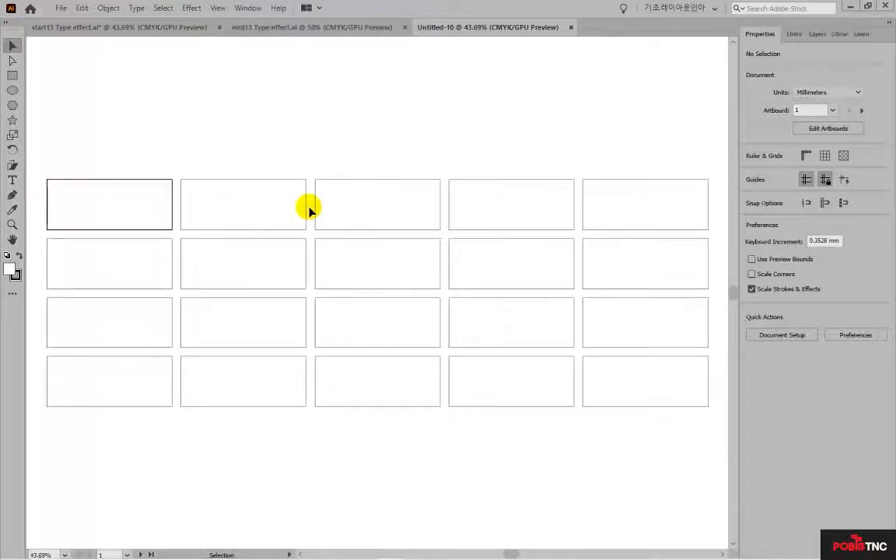
{"action": "left_click", "coordinate": [217, 8]}
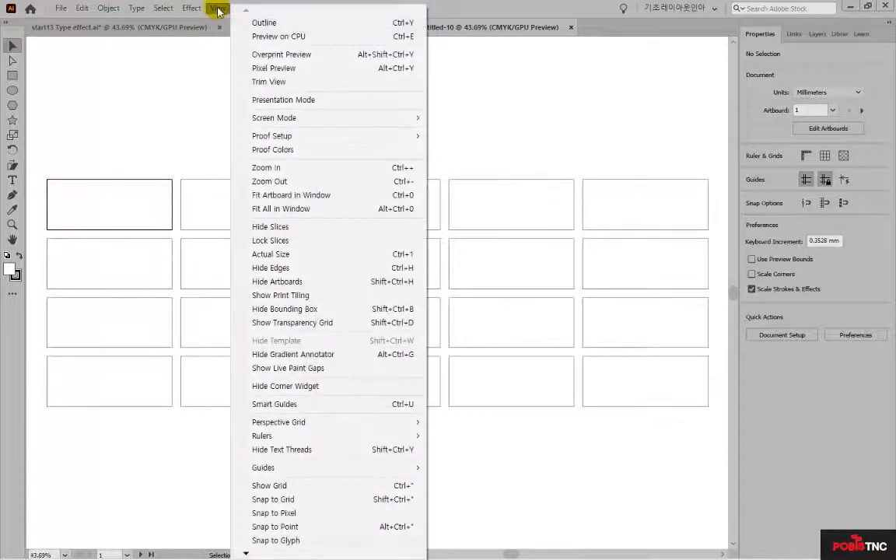
{"action": "left_click", "coordinate": [342, 200]}
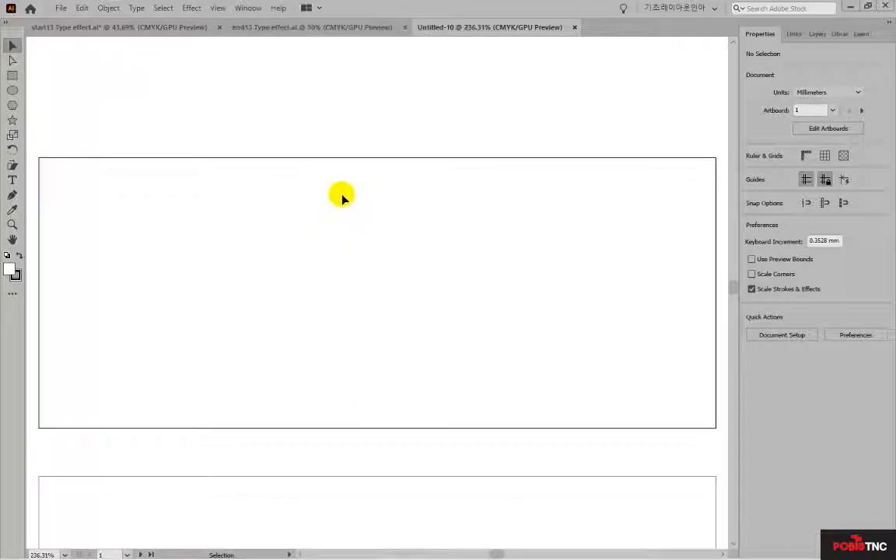
{"action": "left_click", "coordinate": [12, 180]}
{"action": "left_click", "coordinate": [103, 220]}
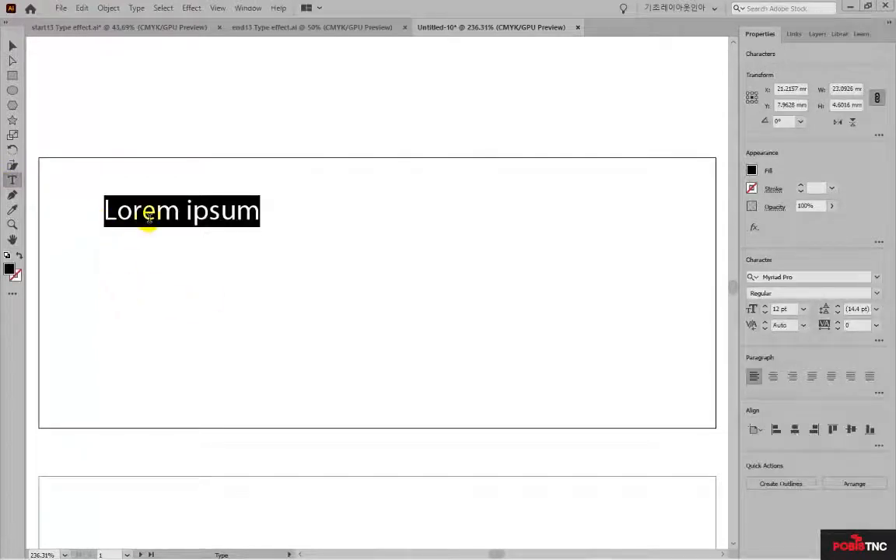
{"action": "type", "text": "illustrator"}
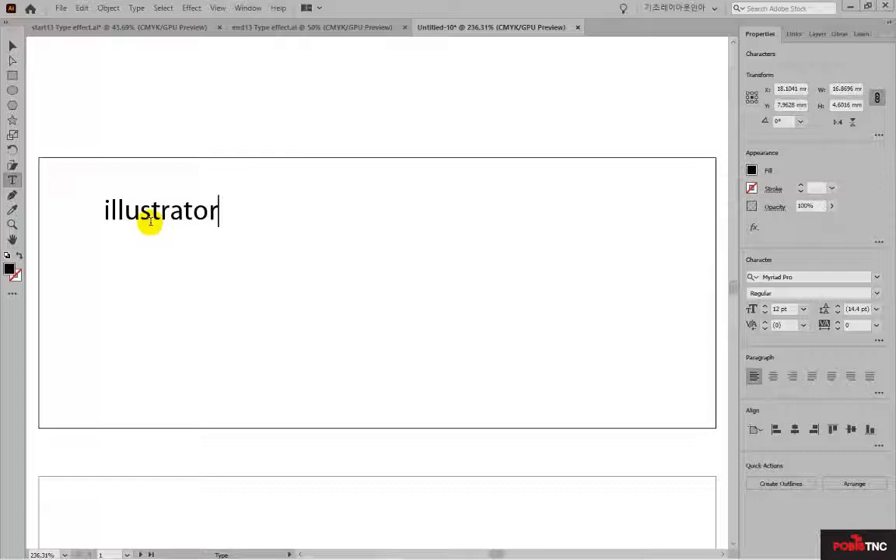
{"action": "key", "text": "Escape"}
Set the "illustrator" text to the Bahnschrift font at 50 pt
{"action": "double_click", "coordinate": [152, 224]}
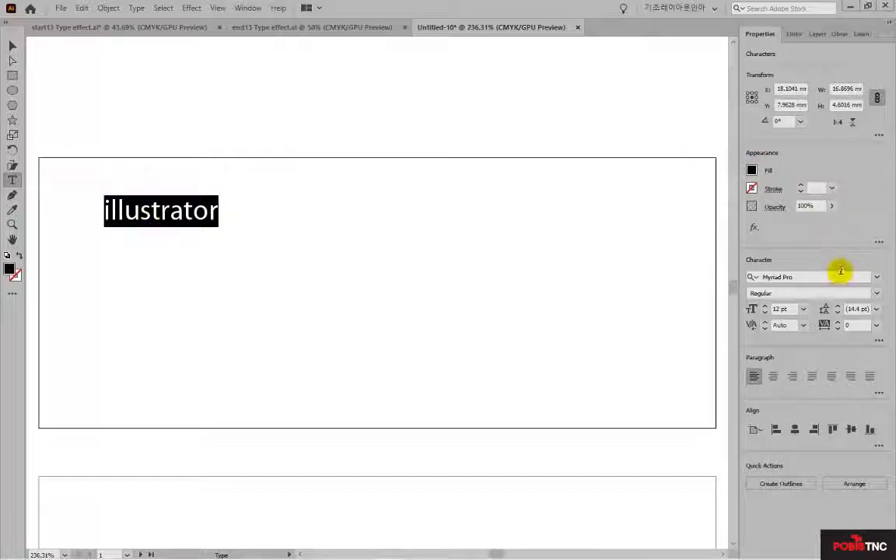
{"action": "left_click", "coordinate": [877, 278]}
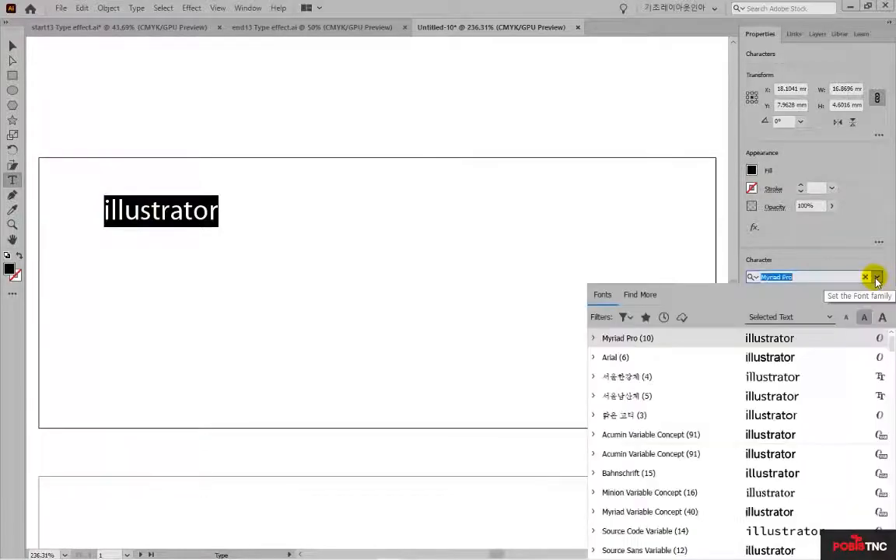
{"action": "left_click", "coordinate": [770, 473]}
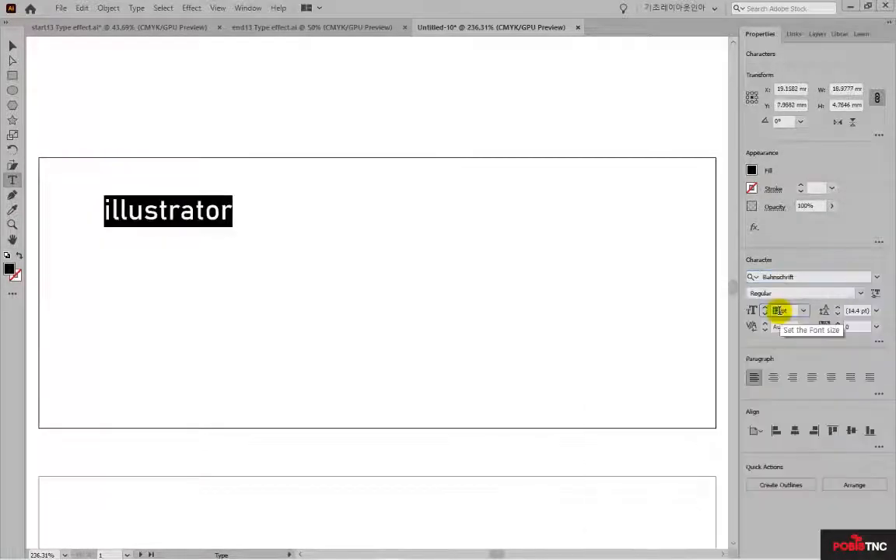
{"action": "left_click", "coordinate": [779, 311]}
{"action": "type", "text": "50"}
{"action": "key", "text": "Return"}
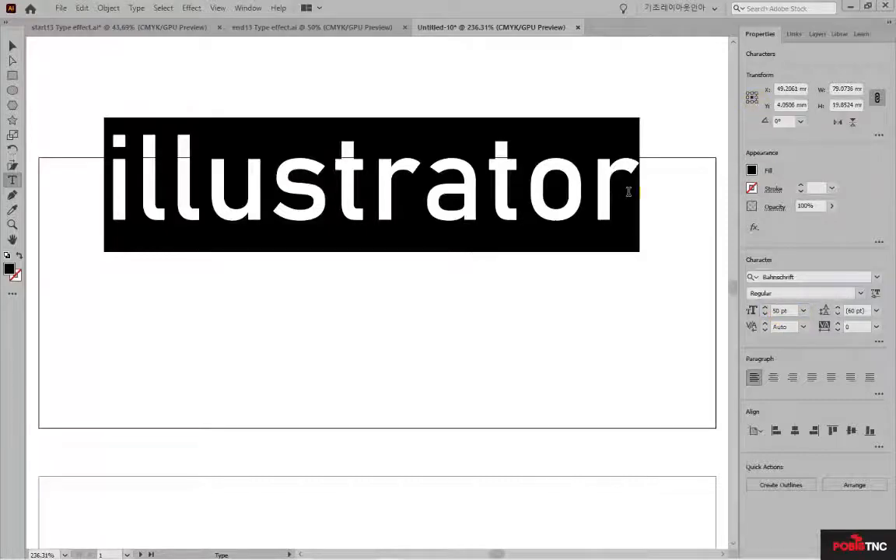
Move the "illustrator" text down into the middle of the first artboard
{"action": "left_click", "coordinate": [389, 204]}
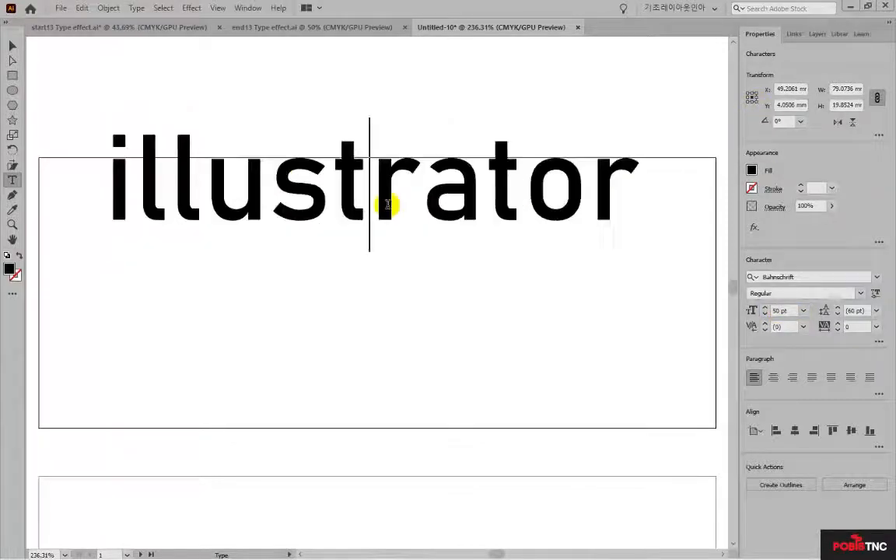
{"action": "key", "text": "Escape"}
{"action": "left_click_drag", "start_coordinate": [389, 206], "coordinate": [391, 301]}
{"action": "key", "text": "t"}
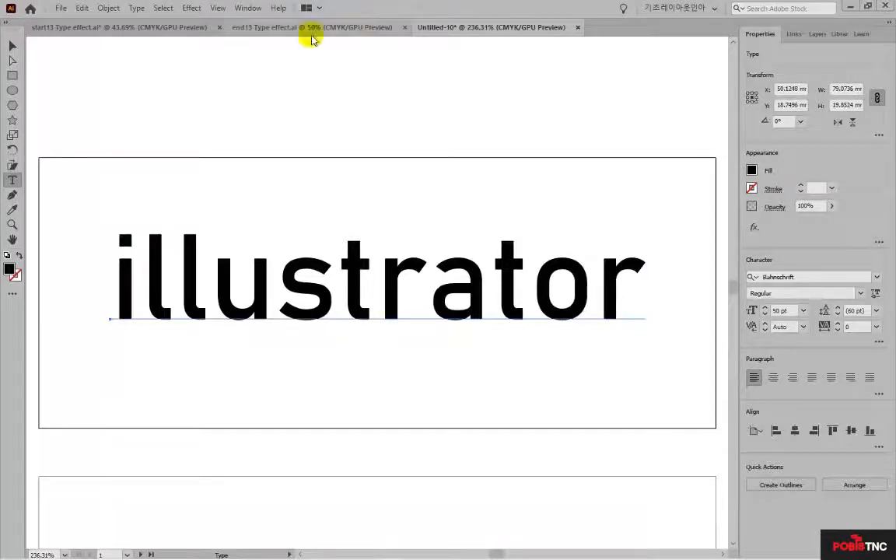
{"action": "left_click", "coordinate": [219, 9]}
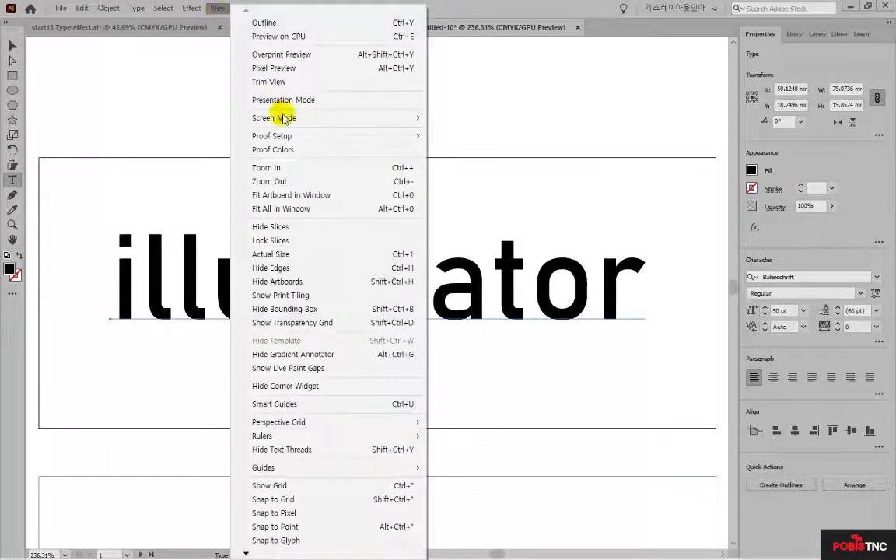
{"action": "left_click", "coordinate": [310, 211]}
{"action": "key", "text": "Escape"}
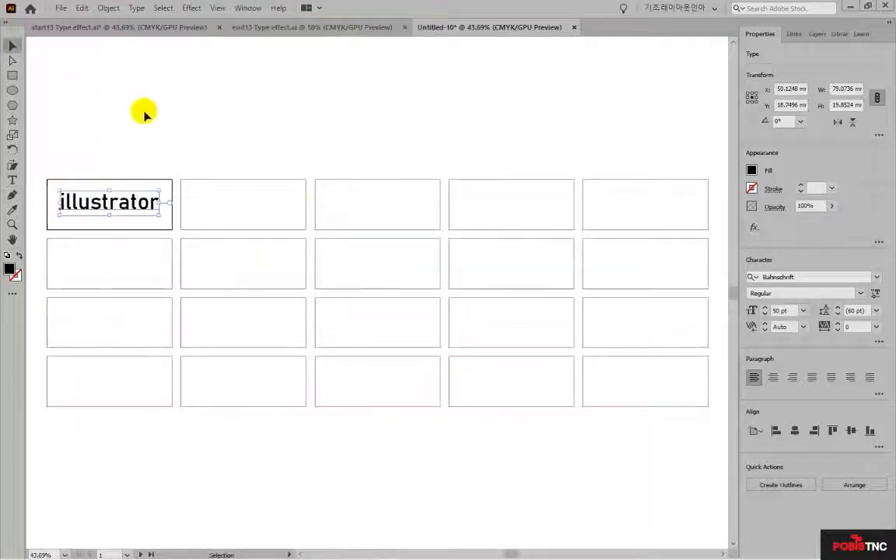
{"action": "left_click_drag", "start_coordinate": [131, 193], "coordinate": [131, 207]}
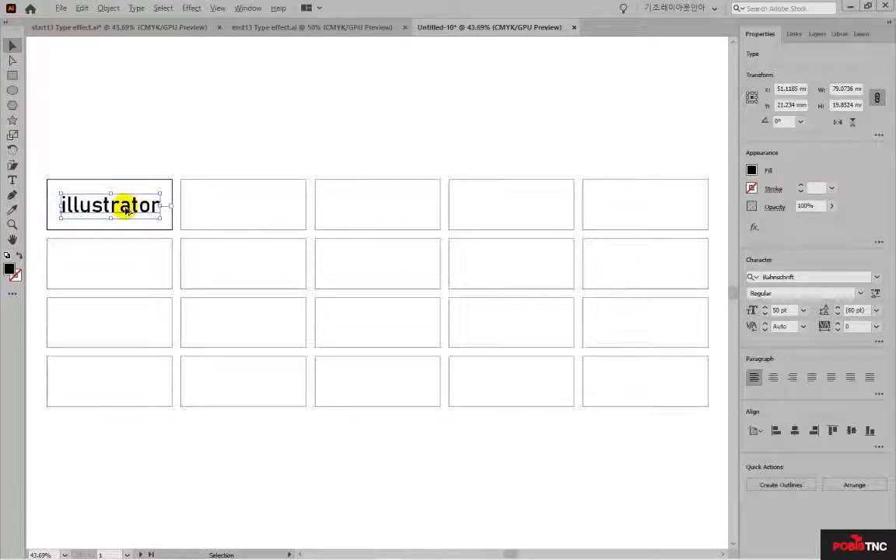
Copy the text onto the second artboard and repeat the transformation until all five artboards of the first row hold a copy
{"action": "left_click_drag", "start_coordinate": [125, 208], "coordinate": [257, 208]}
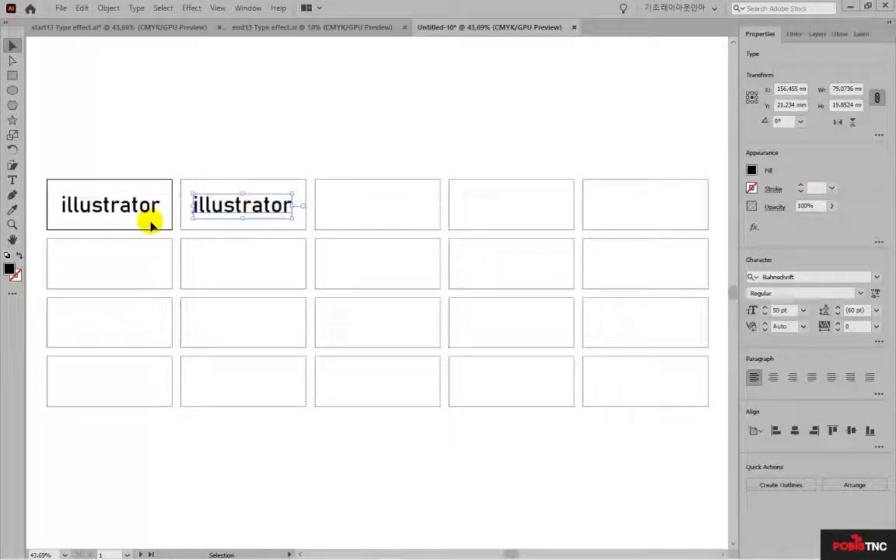
{"action": "left_click", "coordinate": [107, 10]}
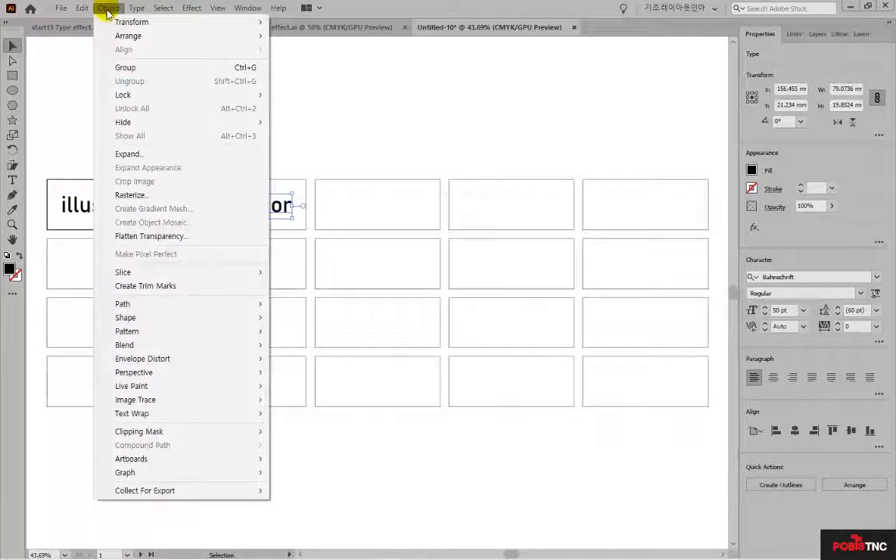
{"action": "mouse_move", "coordinate": [109, 22]}
{"action": "left_click", "coordinate": [290, 24]}
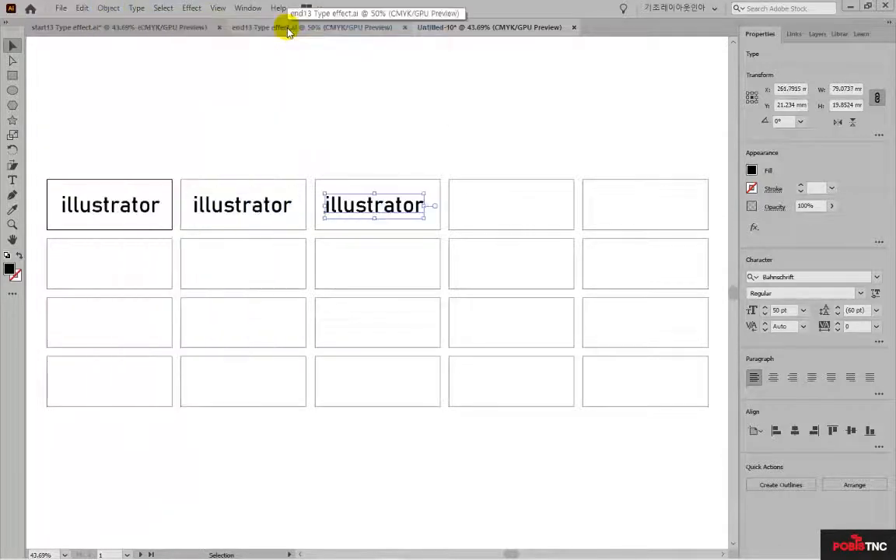
{"action": "key", "text": "ctrl+d"}
{"action": "key", "text": "ctrl+d"}
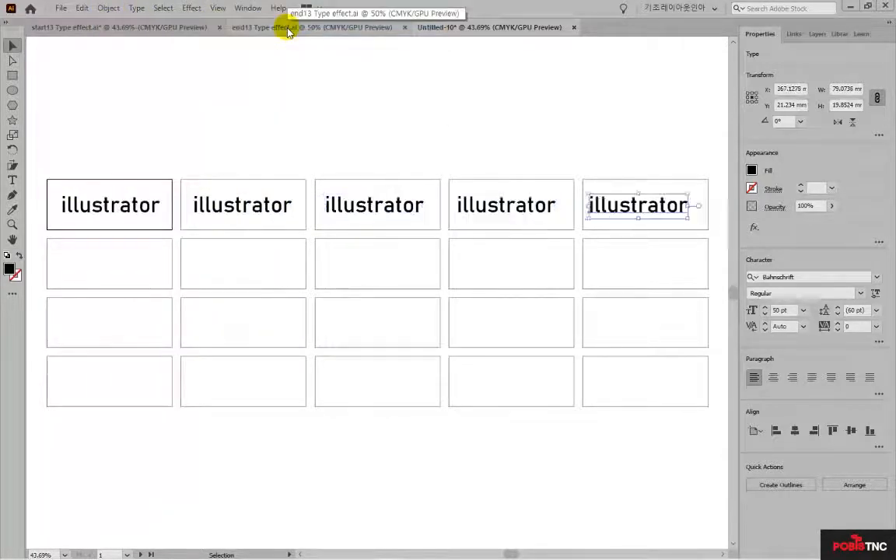
{"action": "left_click", "coordinate": [256, 119]}
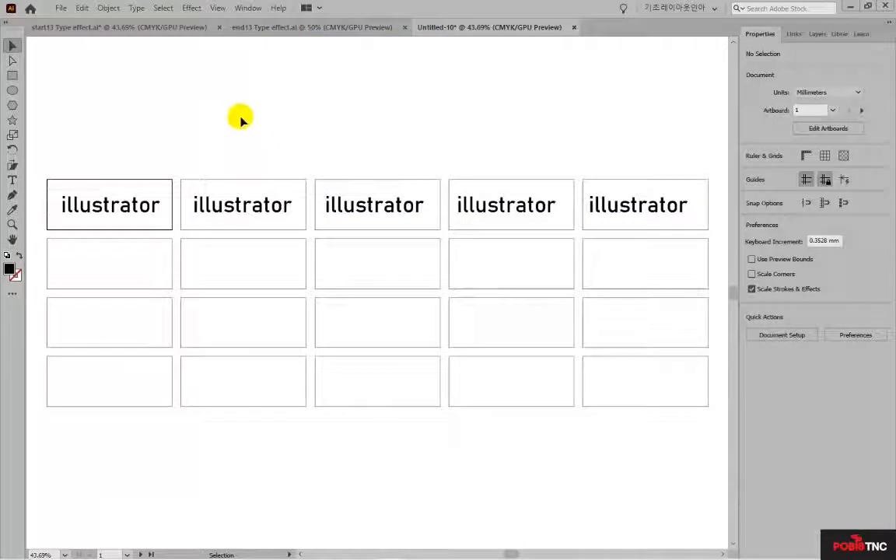
Copy the first row's five texts onto the second row and repeat the transformation to fill the third and fourth rows
{"action": "left_click_drag", "start_coordinate": [92, 120], "coordinate": [659, 237]}
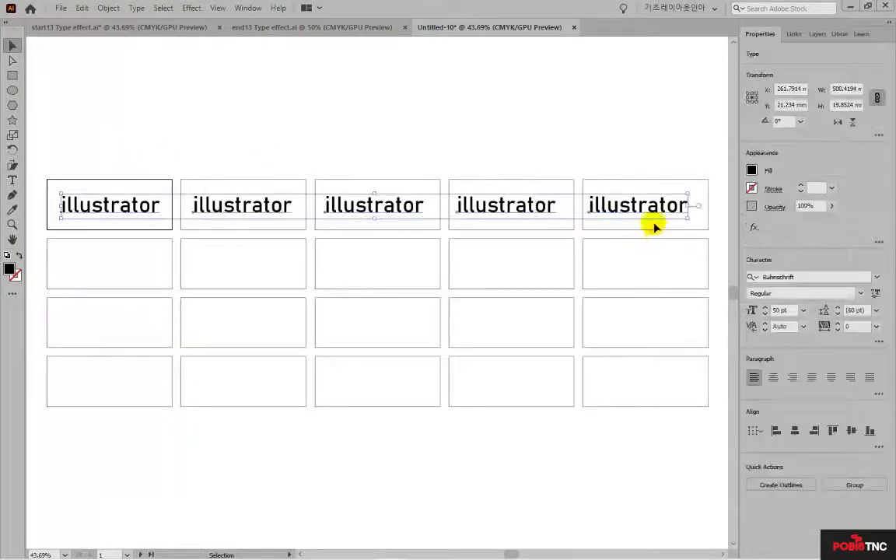
{"action": "left_click_drag", "start_coordinate": [630, 206], "coordinate": [628, 267]}
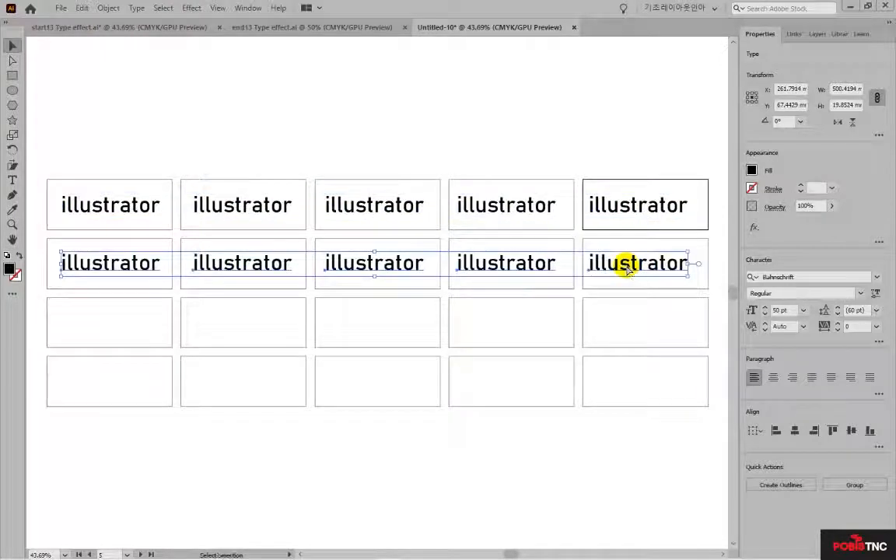
{"action": "key", "text": "ctrl+d"}
{"action": "key", "text": "ctrl+d"}
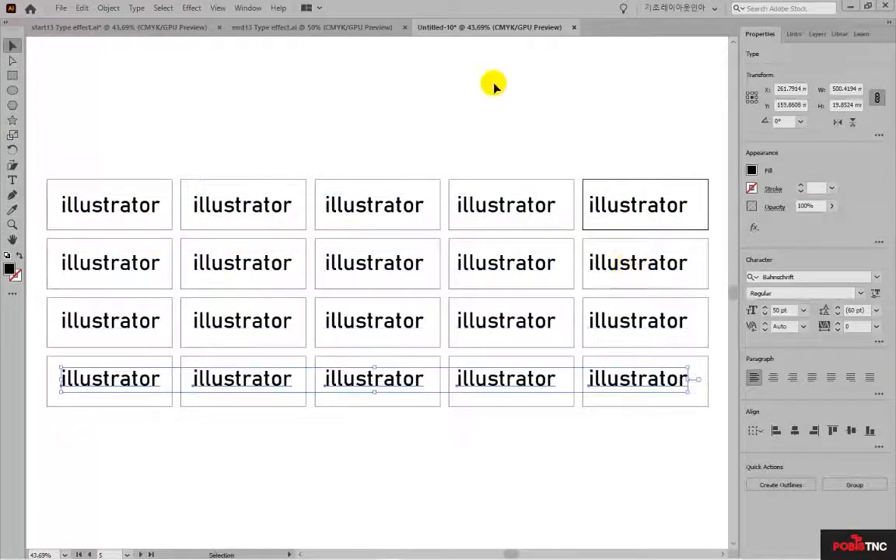
{"action": "left_click", "coordinate": [494, 84]}
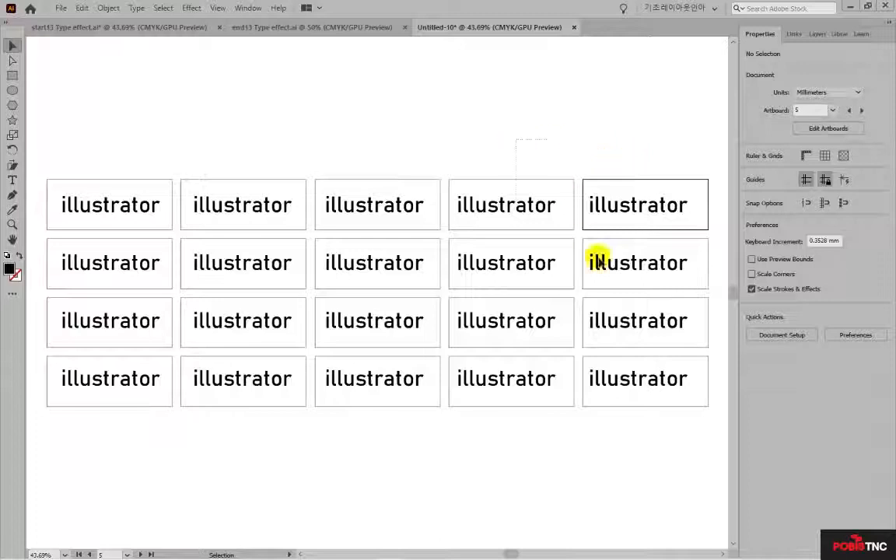
Shift the texts in the fourth and fifth columns rightward so they sit centred in their artboards
{"action": "left_click_drag", "start_coordinate": [455, 167], "coordinate": [651, 404]}
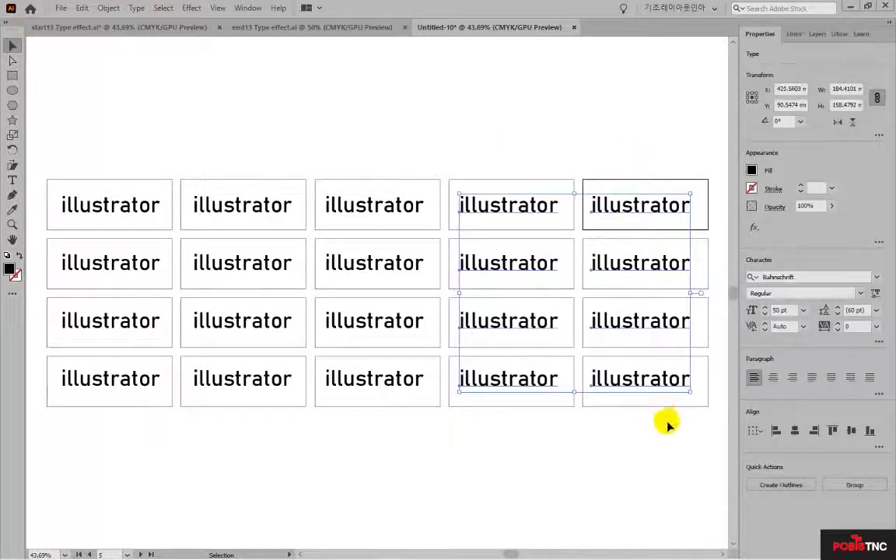
{"action": "left_click", "coordinate": [242, 136]}
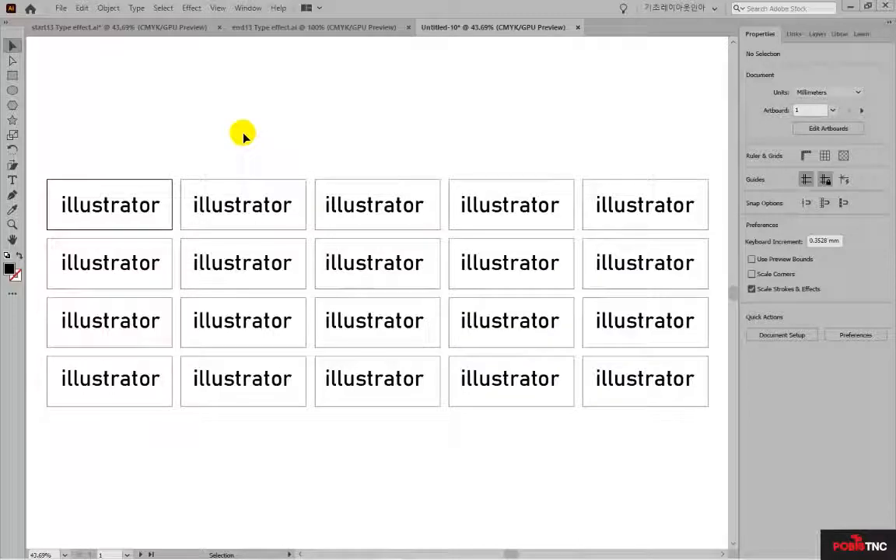
Fit the first artboard in the window and review the finished type effects in end13 Type effect.ai
{"action": "left_click", "coordinate": [124, 205]}
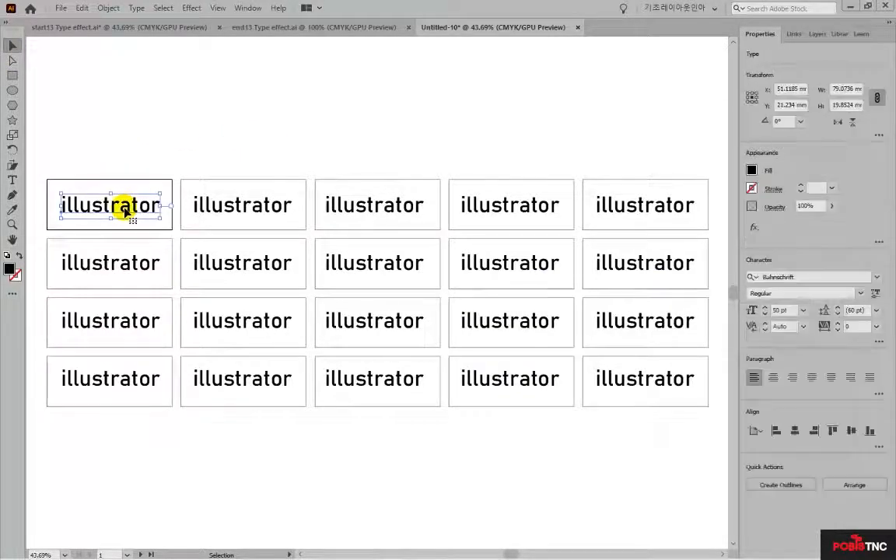
{"action": "left_click", "coordinate": [217, 8]}
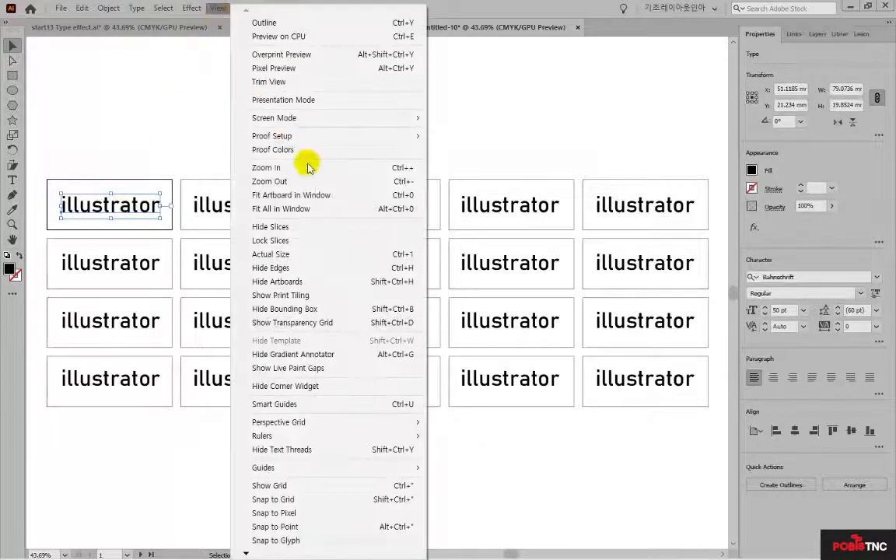
{"action": "left_click", "coordinate": [351, 197]}
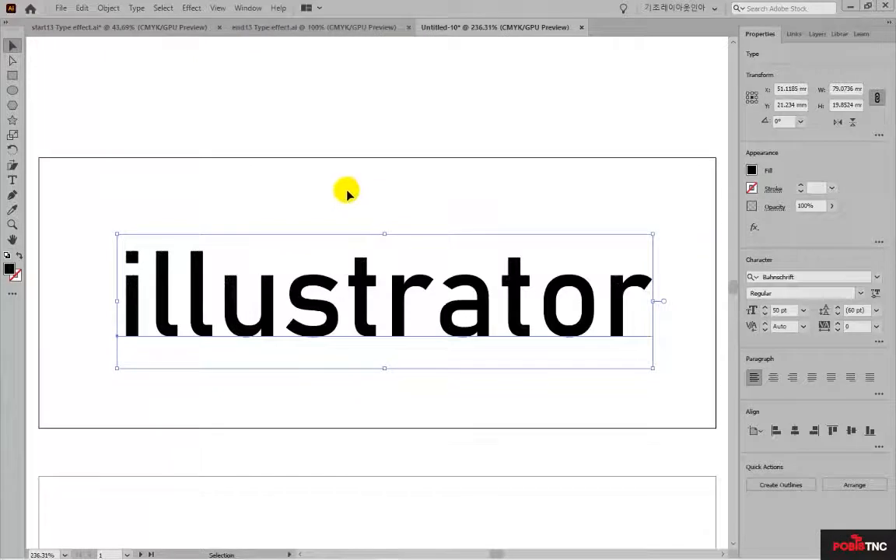
{"action": "left_click", "coordinate": [277, 28]}
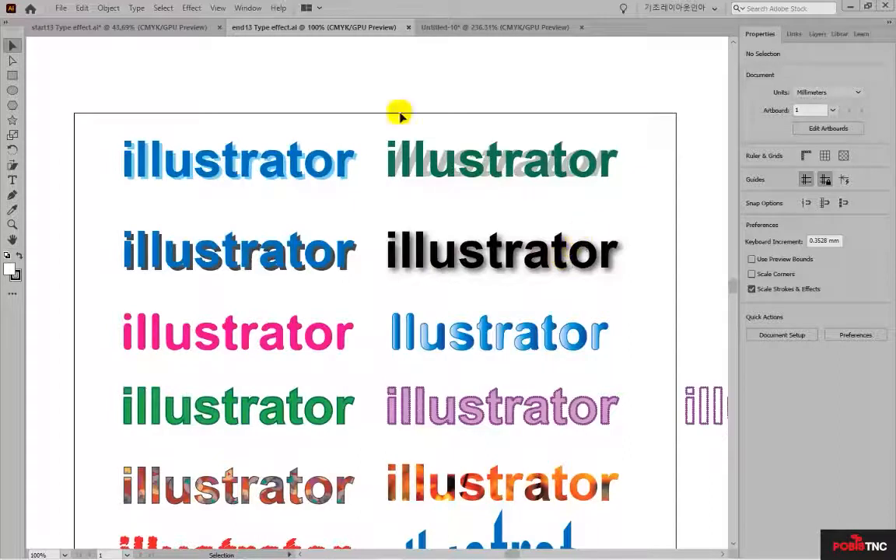
{"action": "left_click", "coordinate": [495, 27]}
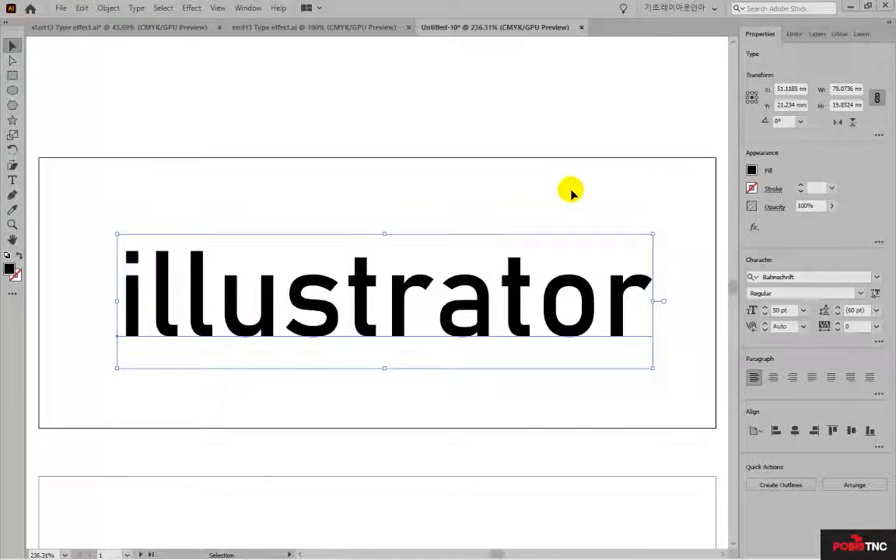
Fill the first artboard's "illustrator" text with dark blue and make a light blue copy just above it
{"action": "left_click", "coordinate": [752, 170]}
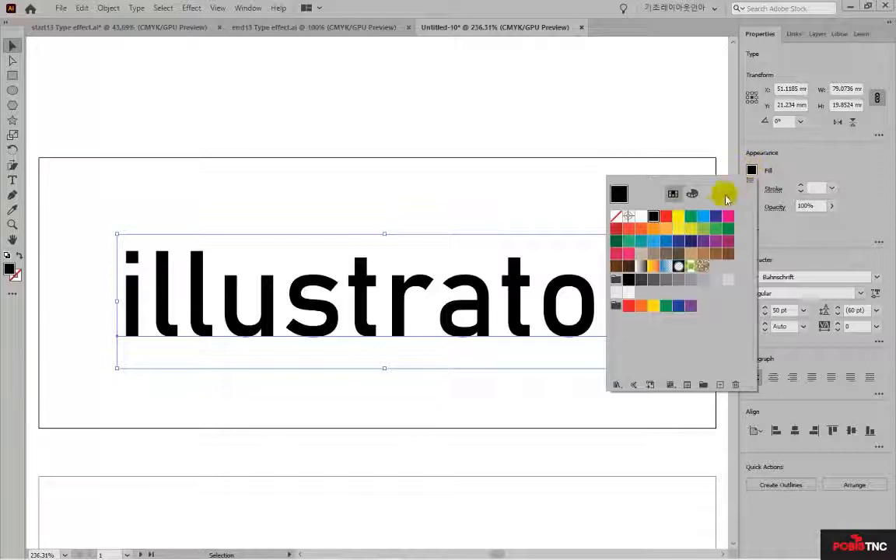
{"action": "left_click", "coordinate": [715, 217]}
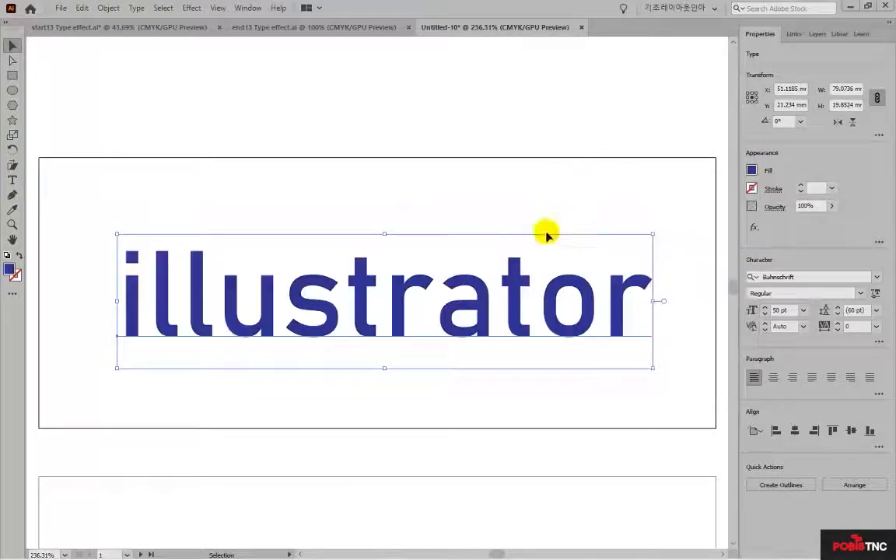
{"action": "key", "text": "ctrl+shift+a"}
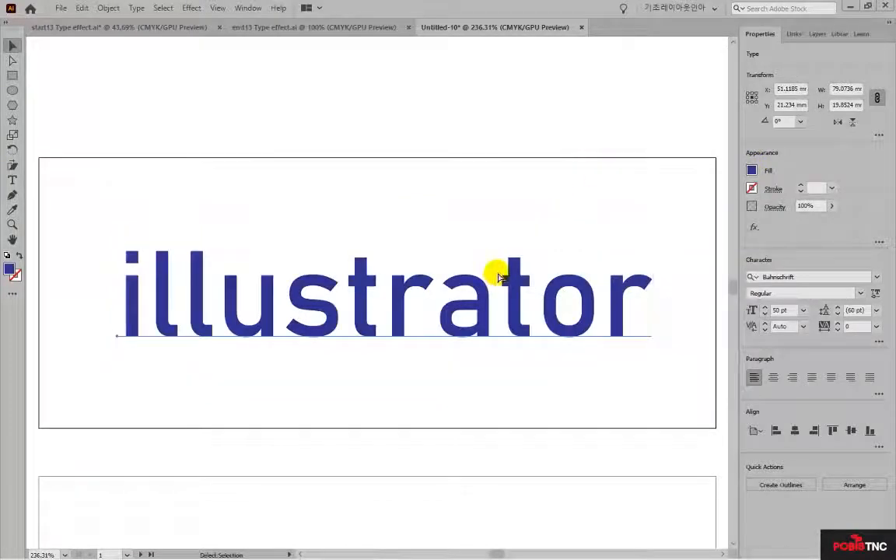
{"action": "left_click_drag", "start_coordinate": [499, 278], "coordinate": [595, 160]}
{"action": "left_click", "coordinate": [751, 171]}
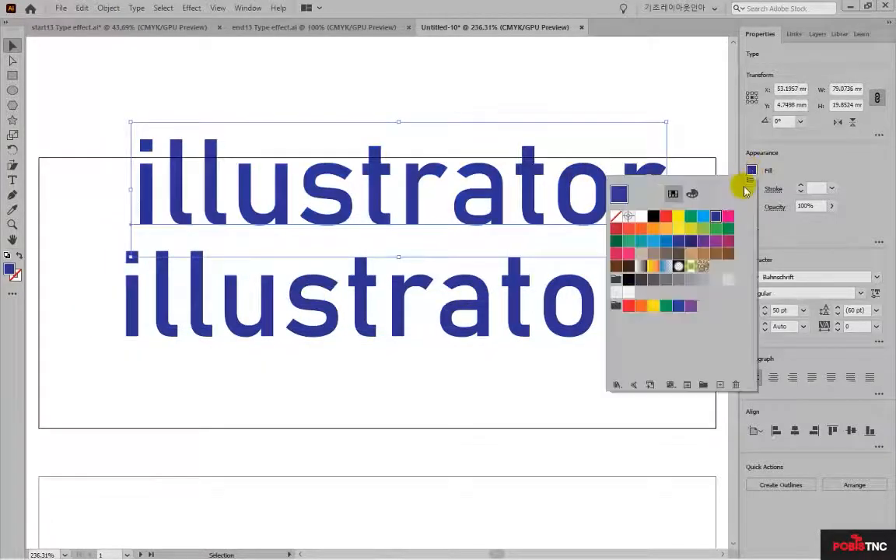
{"action": "left_click", "coordinate": [654, 245]}
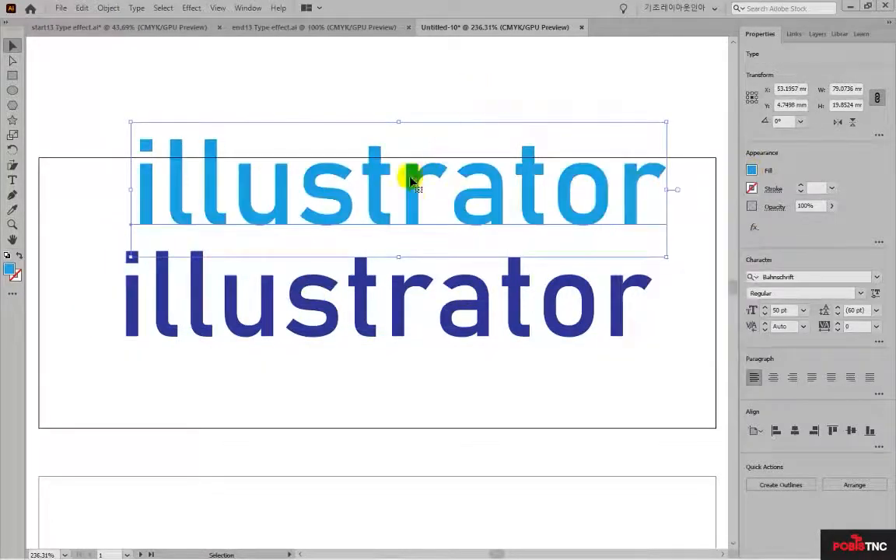
Place the light blue copy over the dark blue text with a slight offset and send it to the back
{"action": "left_click_drag", "start_coordinate": [410, 175], "coordinate": [433, 262]}
{"action": "left_click", "coordinate": [108, 8]}
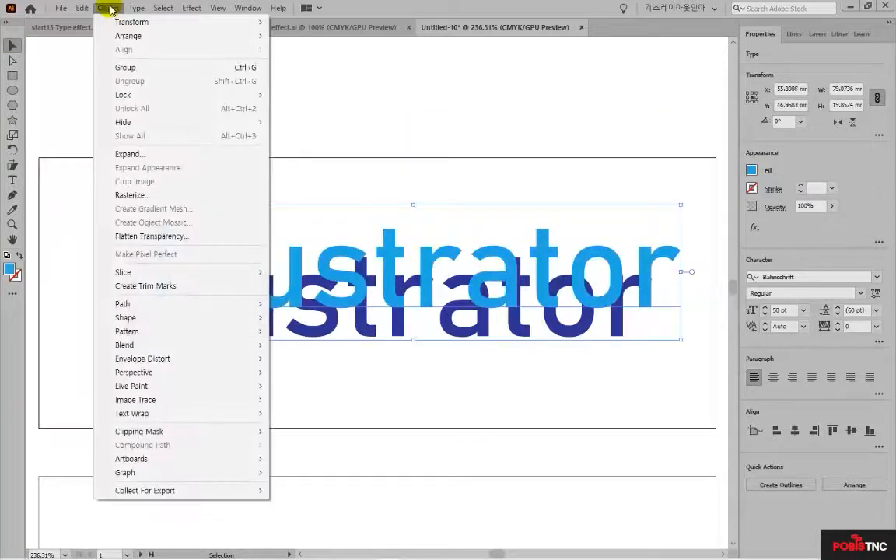
{"action": "mouse_move", "coordinate": [124, 35]}
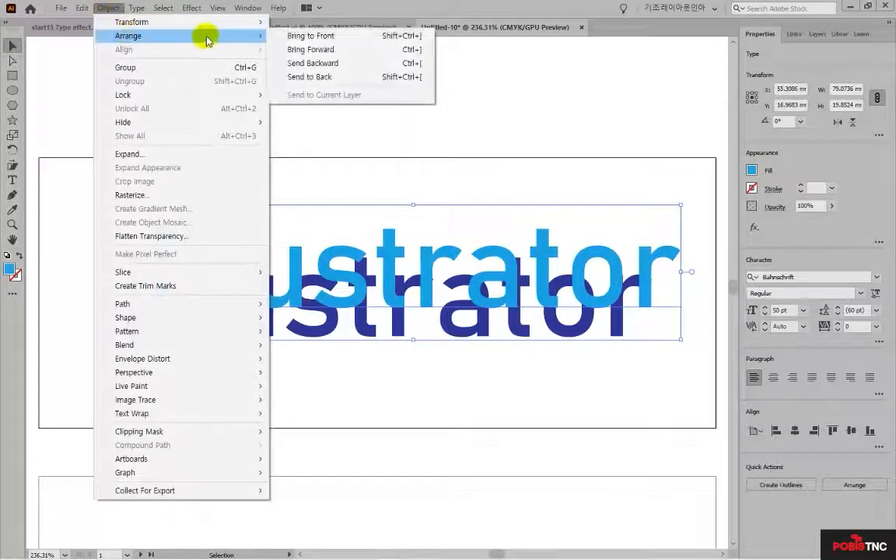
{"action": "left_click", "coordinate": [352, 81]}
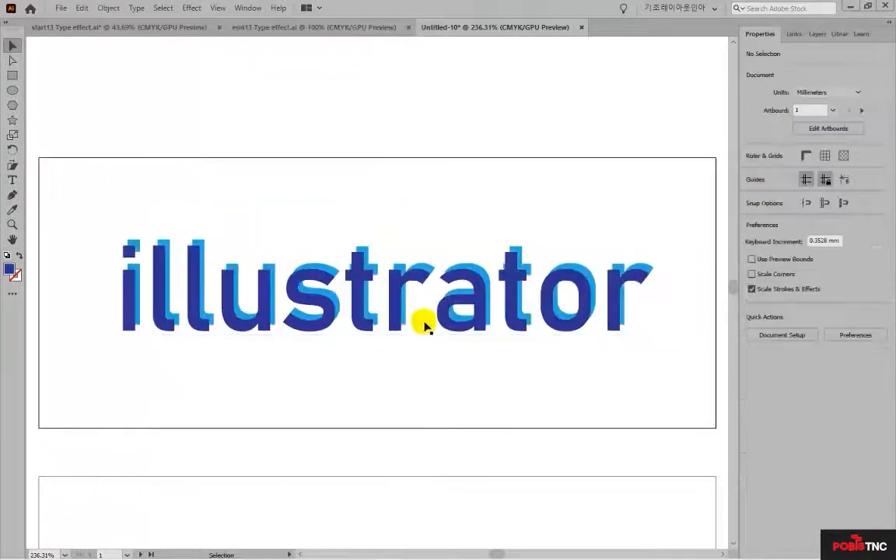
Nudge the dark blue text to fine-tune its offset from the light blue shadow
{"action": "left_click", "coordinate": [390, 320]}
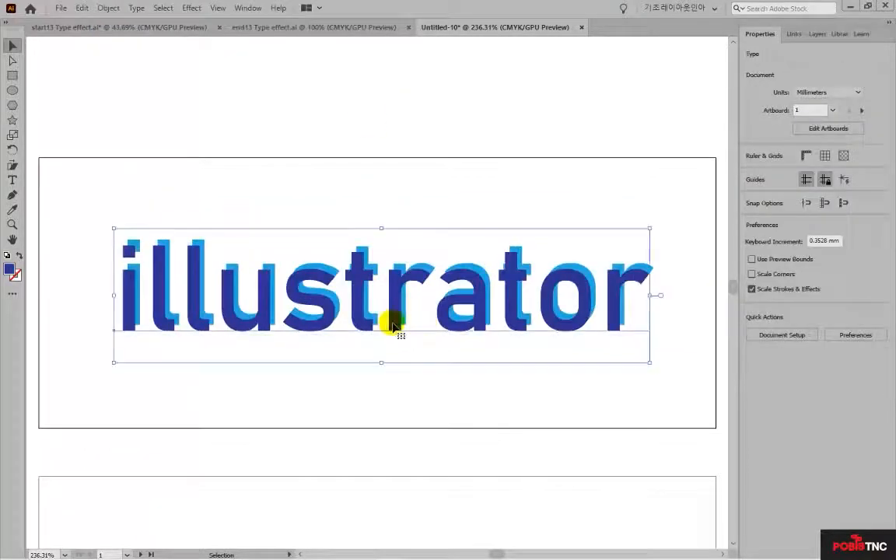
{"action": "mouse_move", "coordinate": [406, 334]}
{"action": "left_mouse_down"}
{"action": "mouse_move", "coordinate": [384, 337]}
{"action": "mouse_move", "coordinate": [392, 330]}
{"action": "left_mouse_up"}
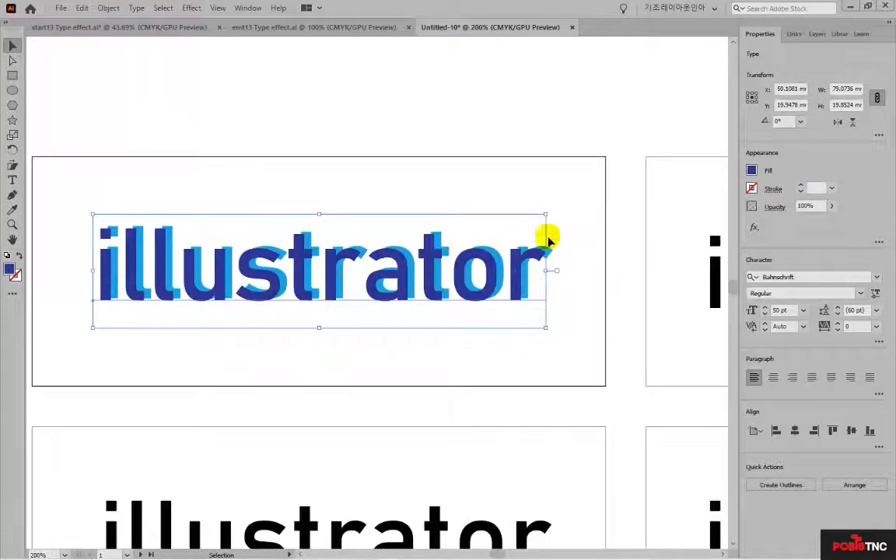
{"action": "left_click", "coordinate": [626, 214]}
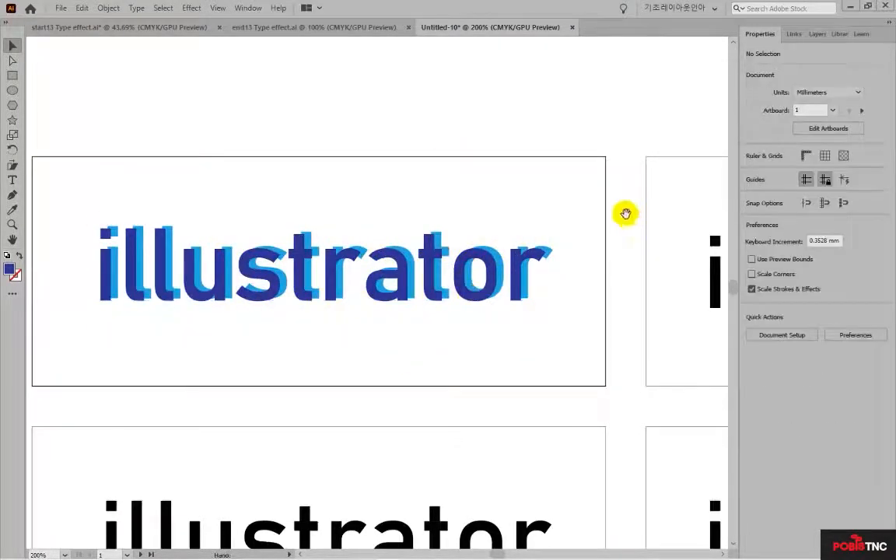
Copy the second artboard's "illustrator" text above the original and fill the copy with mid grey
{"action": "left_click_drag", "start_coordinate": [626, 214], "coordinate": [276, 208]}
{"action": "left_click_drag", "start_coordinate": [333, 218], "coordinate": [287, 224]}
{"action": "left_click", "coordinate": [287, 224]}
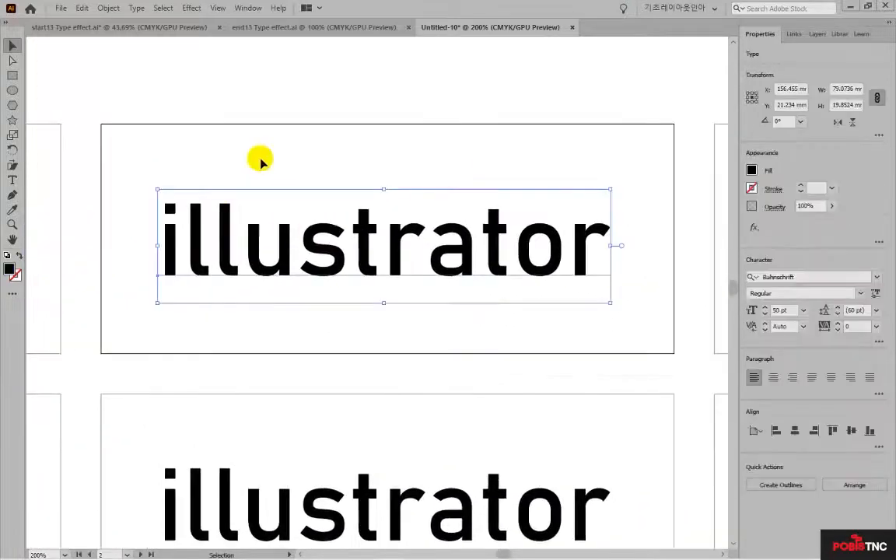
{"action": "key", "text": "a"}
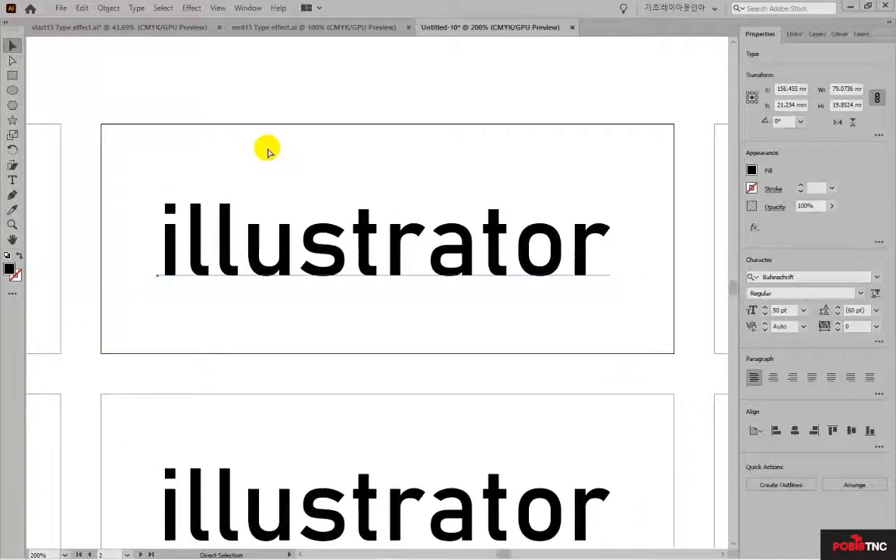
{"action": "left_click_drag", "start_coordinate": [411, 246], "coordinate": [428, 171]}
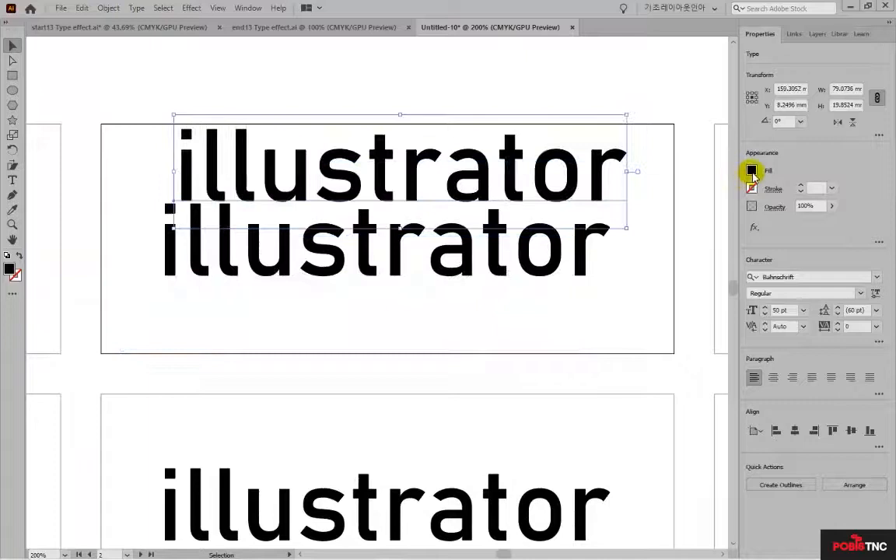
{"action": "left_click", "coordinate": [752, 171]}
{"action": "left_click", "coordinate": [683, 272]}
{"action": "key", "text": "Escape"}
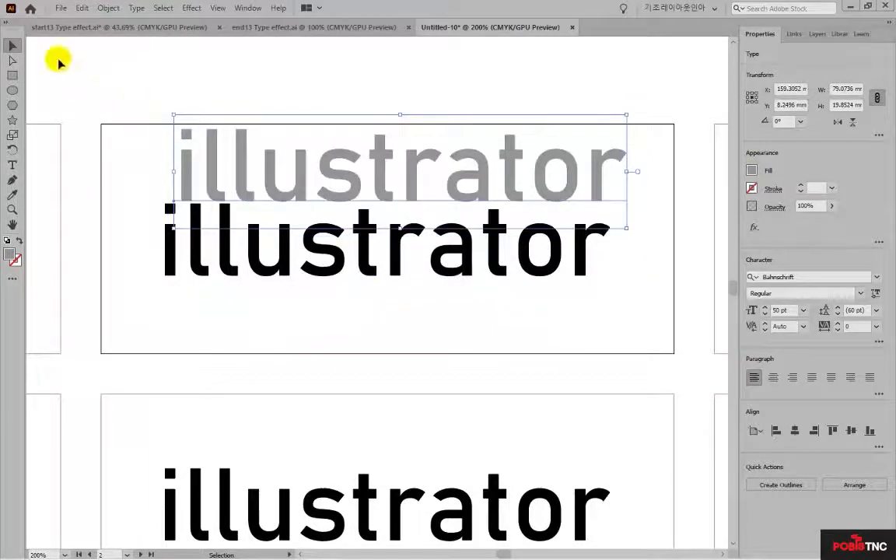
Add the Shear Tool to the toolbar from the full set of tools
{"action": "left_click", "coordinate": [12, 279]}
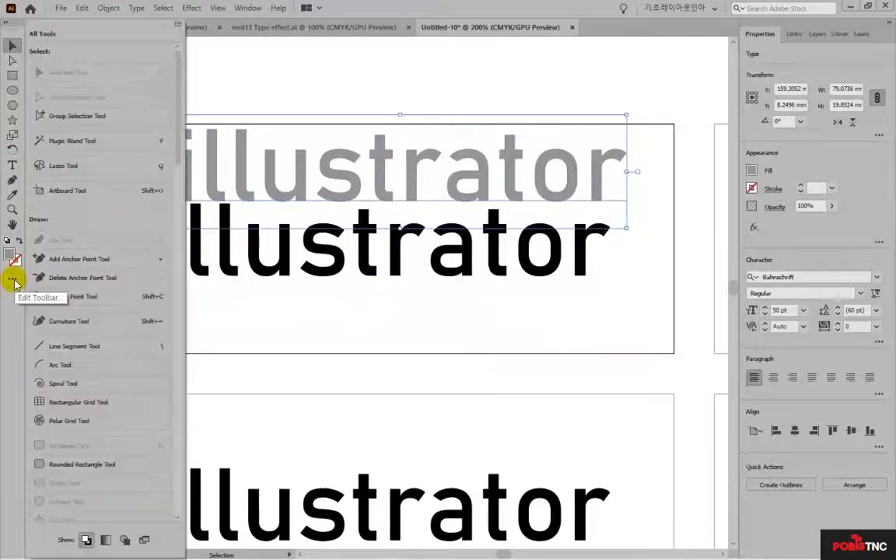
{"action": "scroll", "coordinate": [33, 209], "scroll_direction": "down", "scroll_amount": 10}
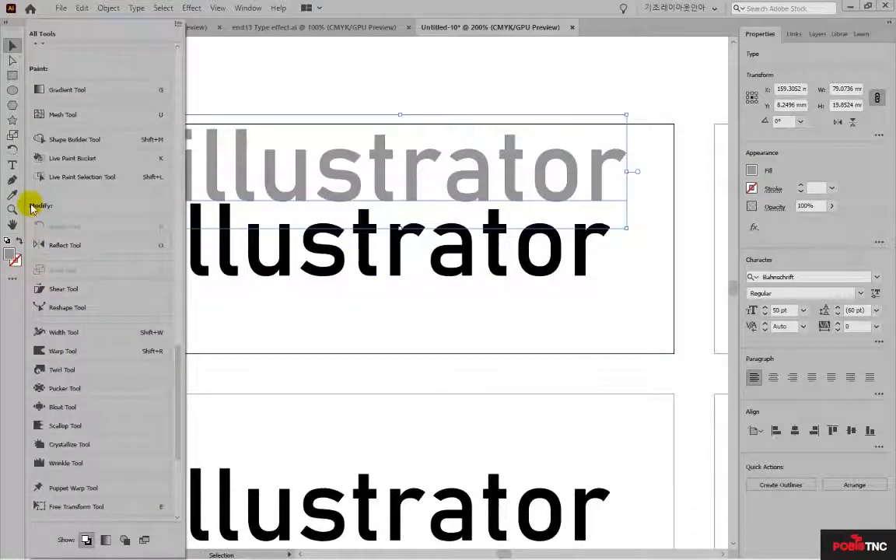
{"action": "left_click", "coordinate": [37, 294]}
{"action": "left_click_drag", "start_coordinate": [38, 295], "coordinate": [10, 167]}
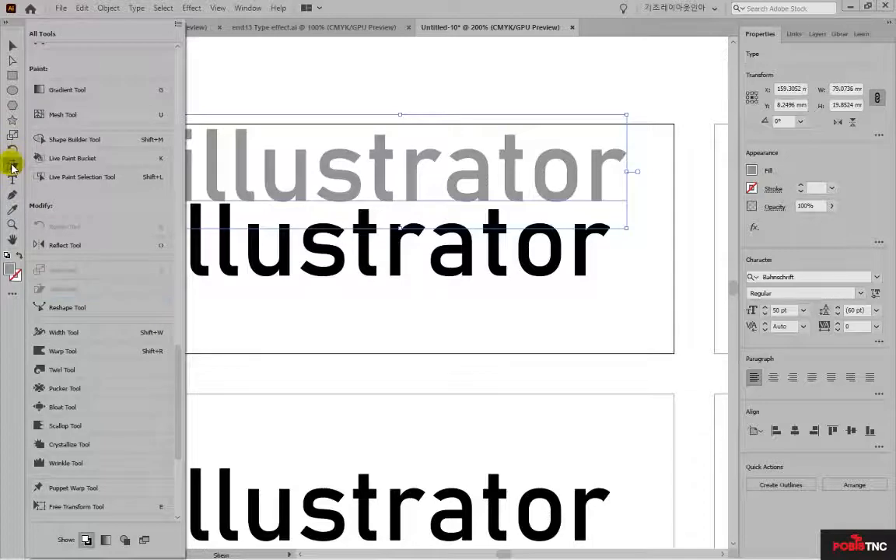
{"action": "left_click", "coordinate": [200, 84]}
Shear the grey copy horizontally so it slants to the right, about 104 mm wide
{"action": "left_click", "coordinate": [12, 45]}
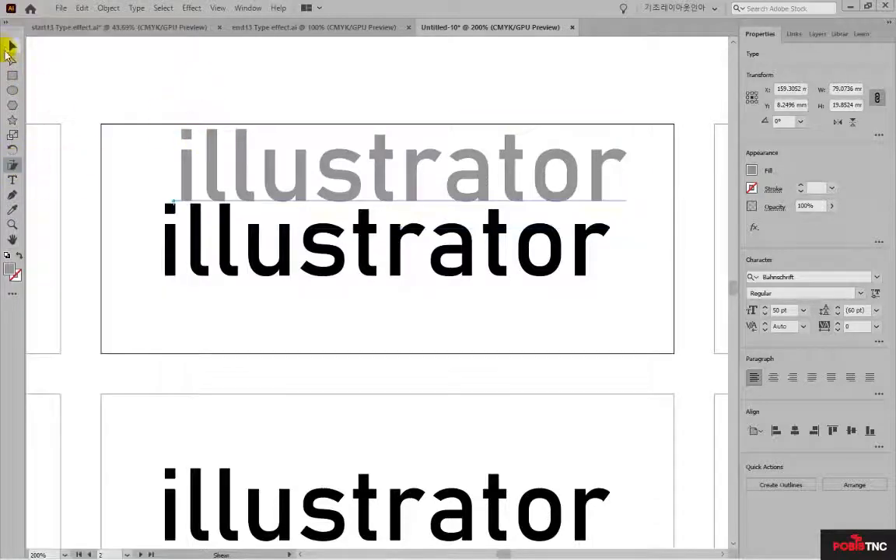
{"action": "left_click", "coordinate": [242, 169]}
{"action": "left_click", "coordinate": [12, 167]}
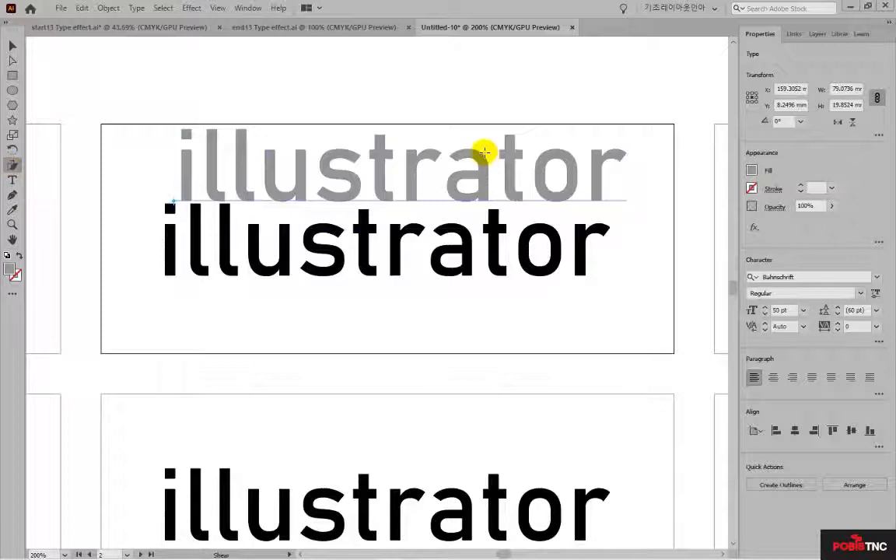
{"action": "left_click_drag", "start_coordinate": [483, 153], "coordinate": [530, 155]}
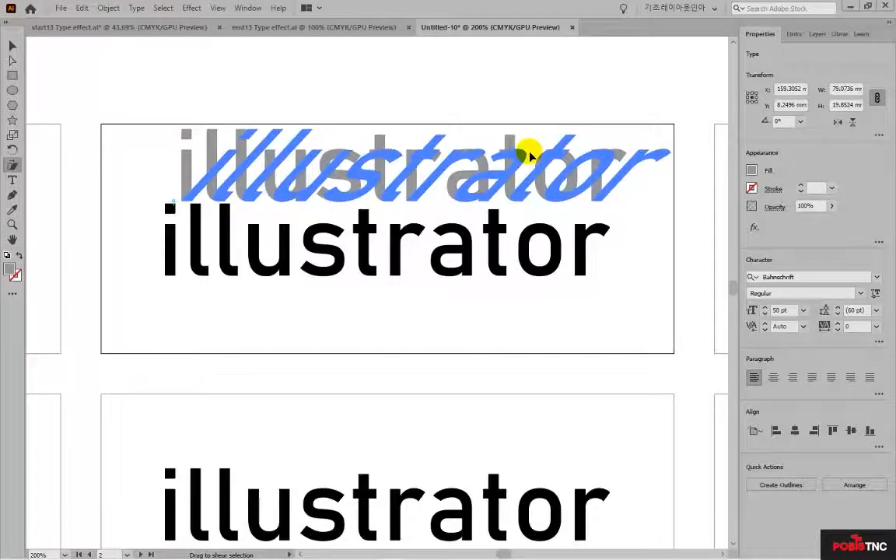
{"action": "mouse_move", "coordinate": [530, 156]}
{"action": "left_mouse_down"}
{"action": "mouse_move", "coordinate": [494, 136]}
{"action": "mouse_move", "coordinate": [300, 136]}
{"action": "mouse_move", "coordinate": [459, 140]}
{"action": "mouse_move", "coordinate": [525, 154]}
{"action": "mouse_move", "coordinate": [529, 221]}
{"action": "mouse_move", "coordinate": [524, 151]}
{"action": "mouse_move", "coordinate": [562, 148]}
{"action": "mouse_move", "coordinate": [535, 157]}
{"action": "mouse_move", "coordinate": [543, 150]}
{"action": "mouse_move", "coordinate": [562, 159]}
{"action": "mouse_move", "coordinate": [544, 152]}
{"action": "left_mouse_up"}
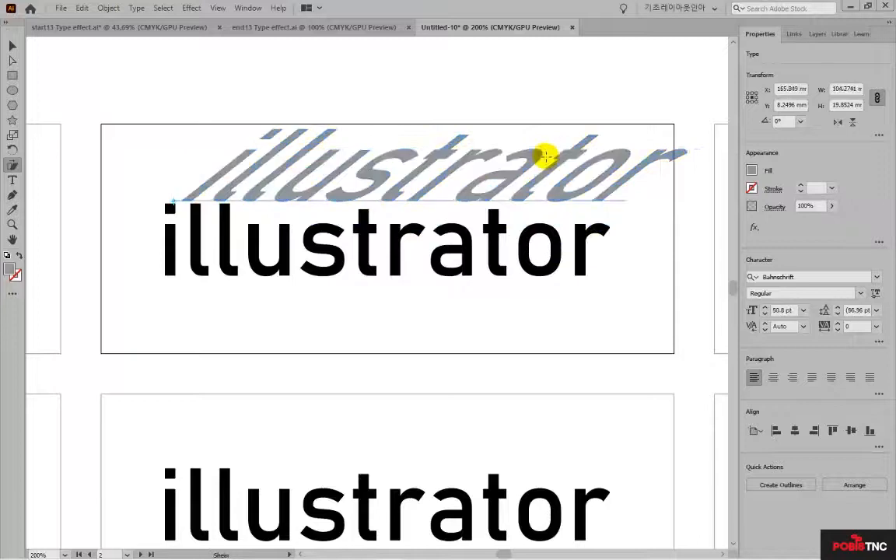
Align the slanted grey copy with the black text's baseline and send it to the back as a cast shadow
{"action": "left_click", "coordinate": [13, 46]}
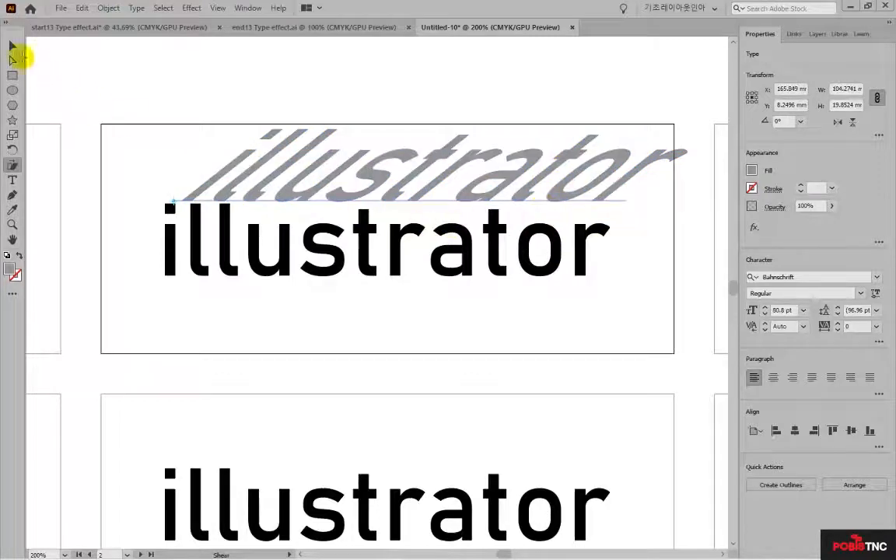
{"action": "left_click", "coordinate": [292, 136]}
{"action": "left_click_drag", "start_coordinate": [291, 136], "coordinate": [305, 238]}
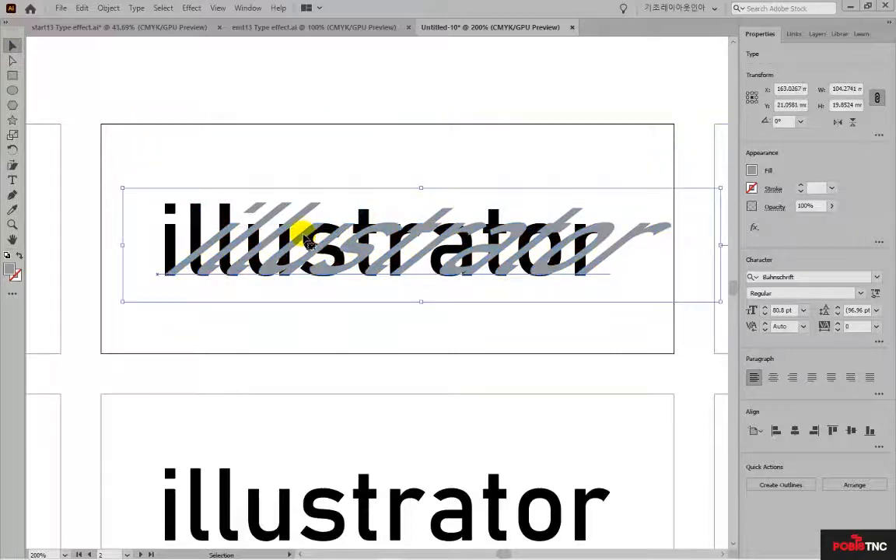
{"action": "left_click", "coordinate": [108, 9]}
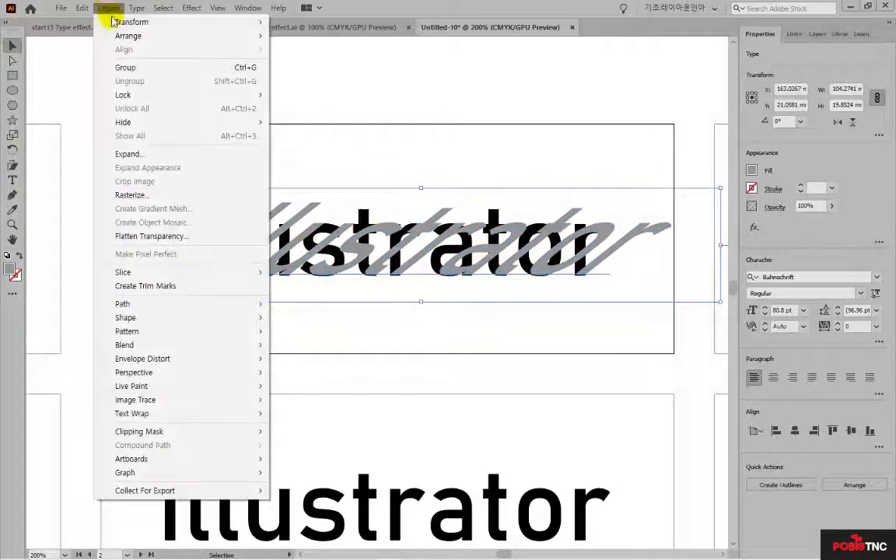
{"action": "mouse_move", "coordinate": [133, 35]}
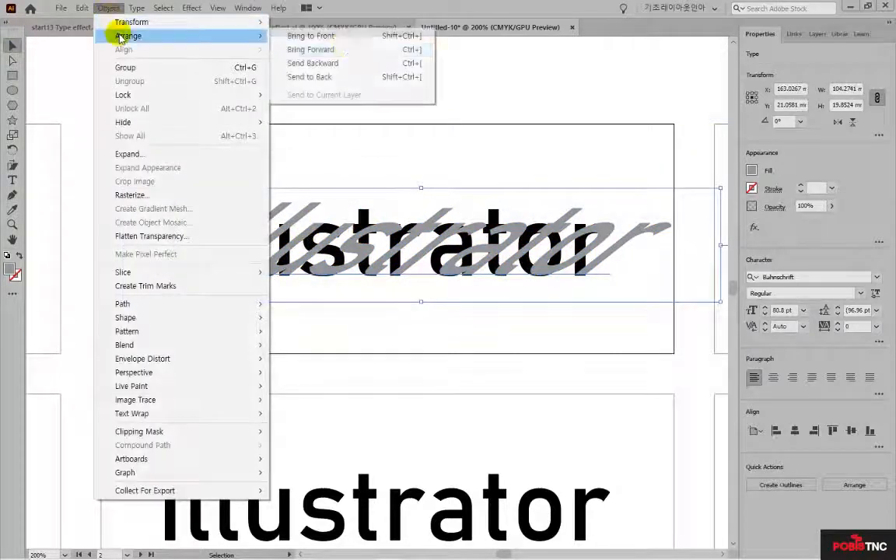
{"action": "left_click", "coordinate": [393, 81]}
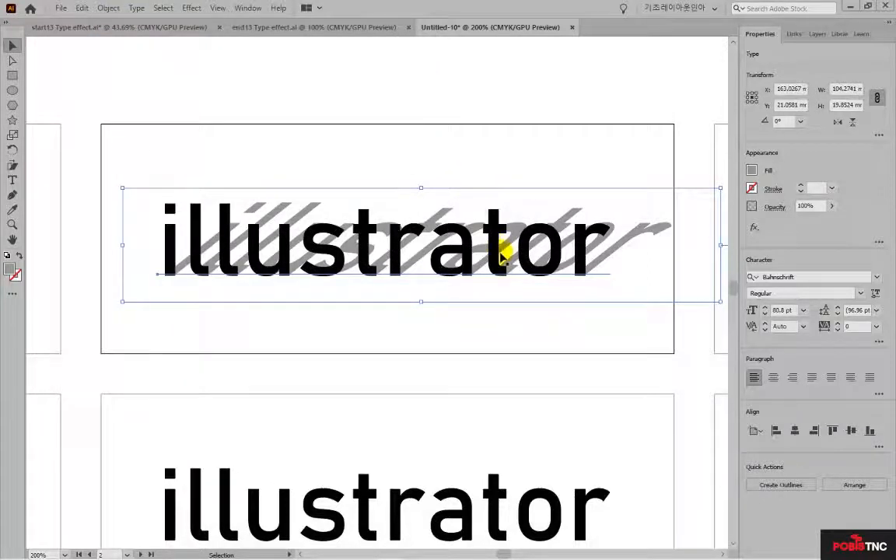
Squash the grey shadow from its upper edge to a height of about 18.2 mm
{"action": "key", "text": "space"}
{"action": "left_click_drag", "start_coordinate": [490, 250], "coordinate": [457, 208]}
{"action": "left_click_drag", "start_coordinate": [391, 145], "coordinate": [387, 156]}
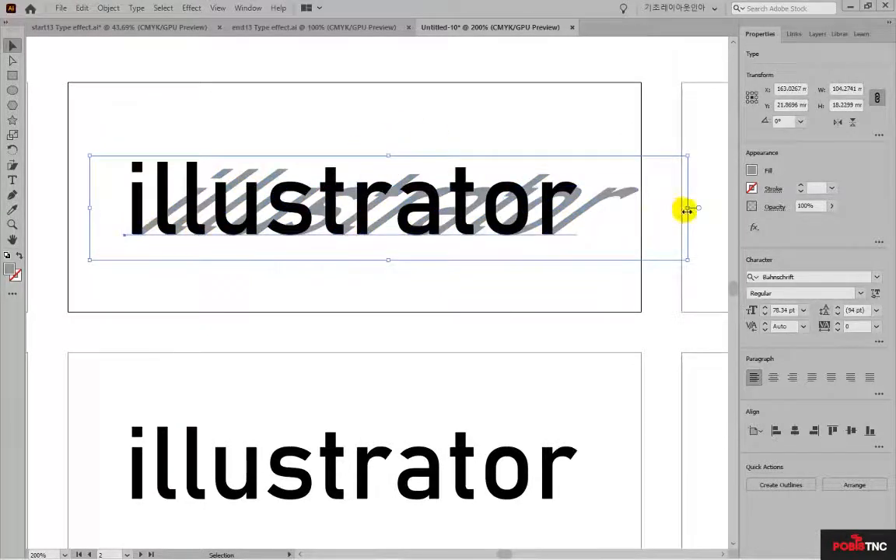
{"action": "left_click_drag", "start_coordinate": [686, 209], "coordinate": [615, 233]}
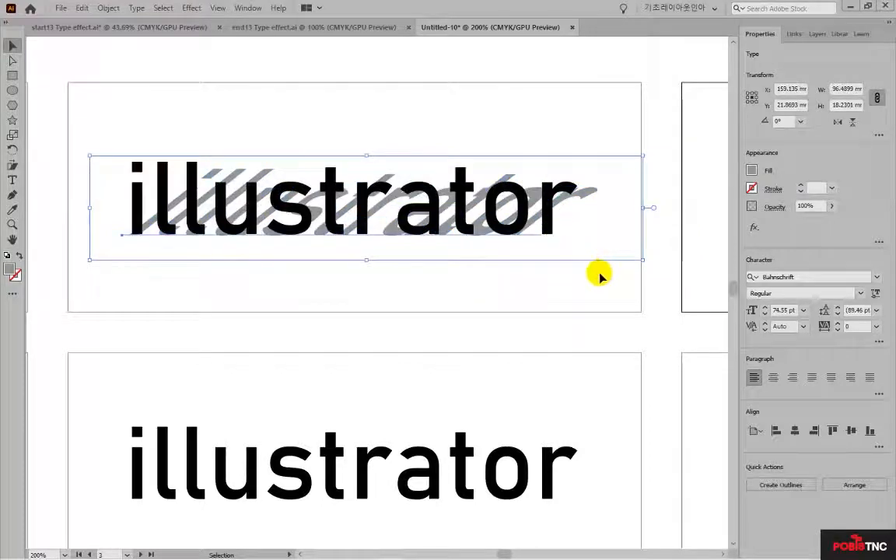
{"action": "key", "text": "ctrl+z"}
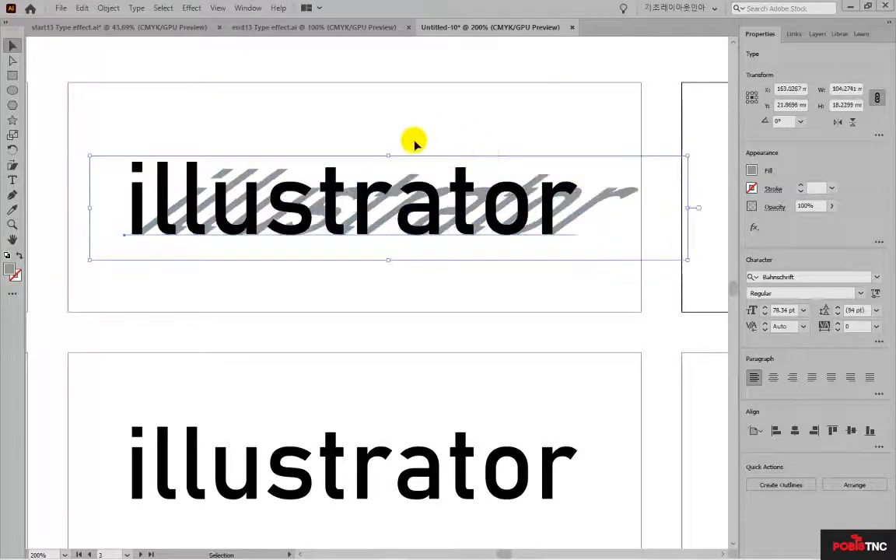
{"action": "left_click", "coordinate": [412, 141]}
Recolour the slanted cast shadow on the second artboard with a lighter grey swatch
{"action": "left_click", "coordinate": [624, 200]}
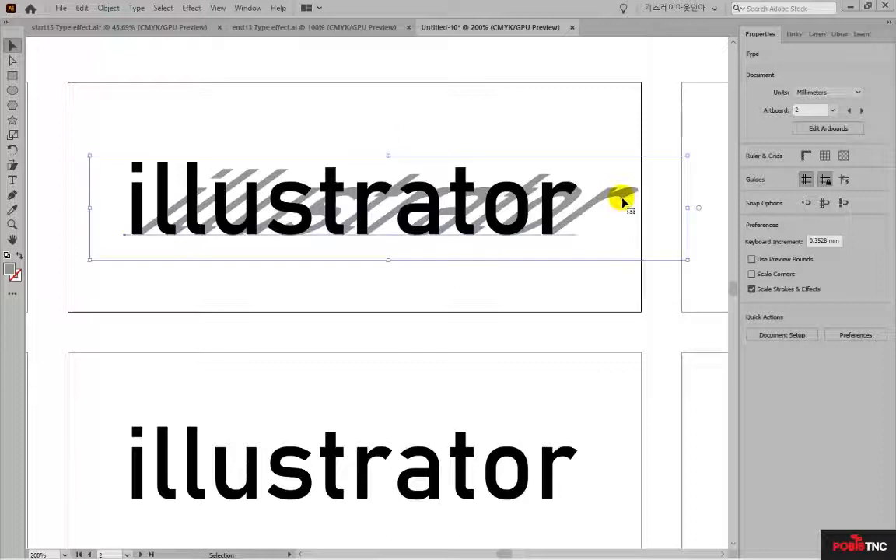
{"action": "left_click", "coordinate": [749, 171]}
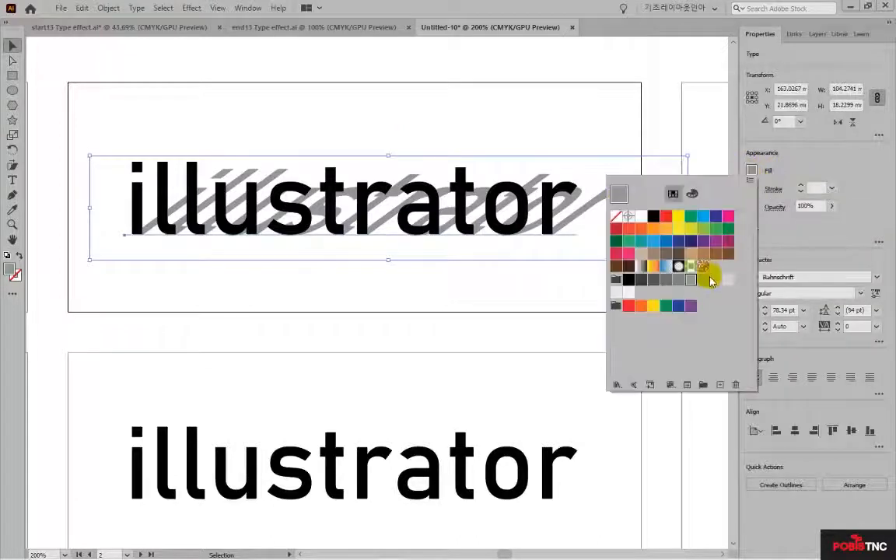
{"action": "left_click", "coordinate": [703, 281]}
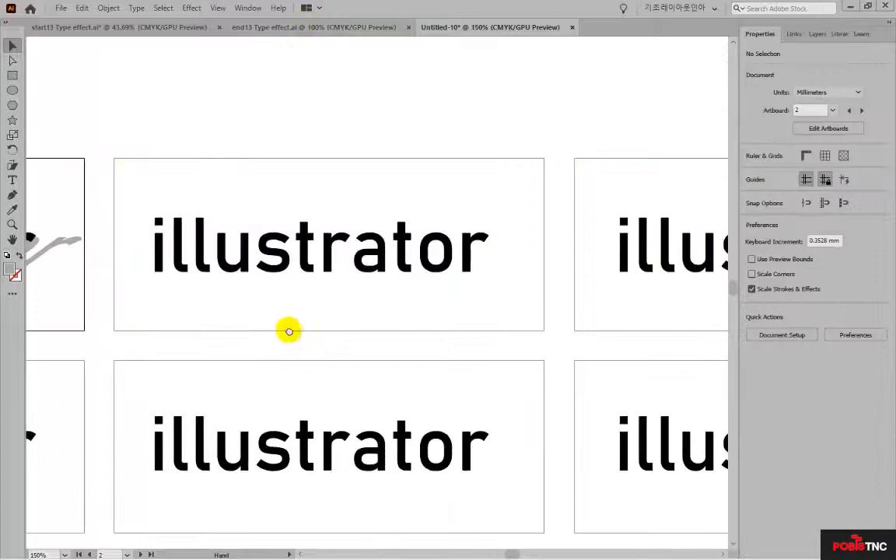
Start a Drop Shadow effect on the third artboard's "illustrator" text and set its blur to 0 mm
{"action": "left_click_drag", "start_coordinate": [289, 333], "coordinate": [268, 318]}
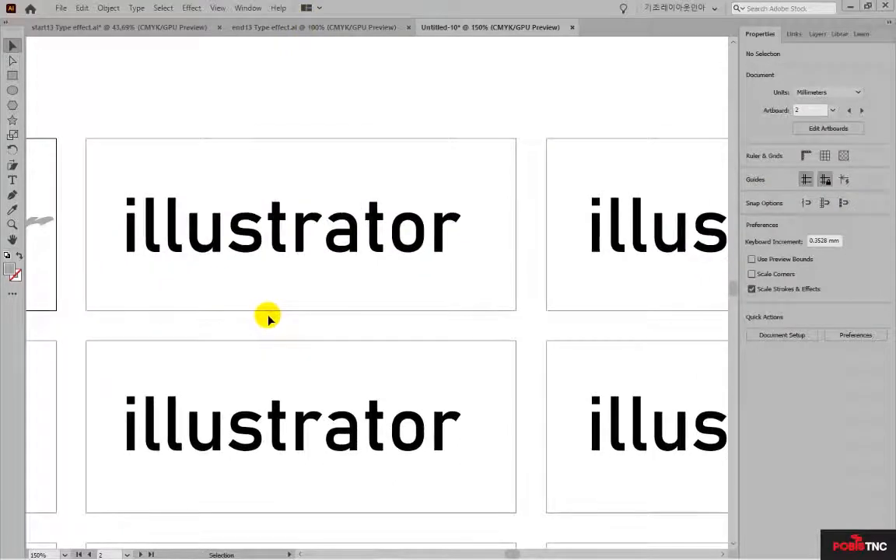
{"action": "left_click", "coordinate": [176, 255]}
{"action": "left_click", "coordinate": [192, 8]}
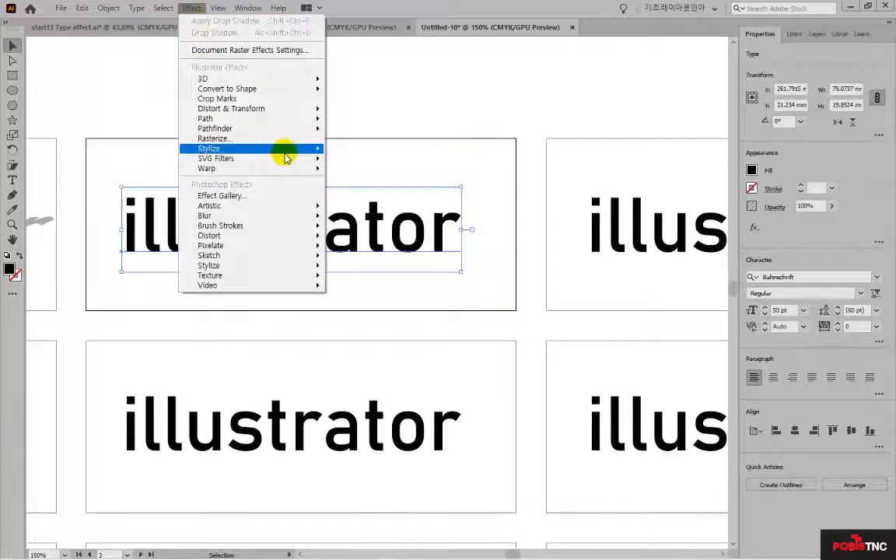
{"action": "mouse_move", "coordinate": [284, 154]}
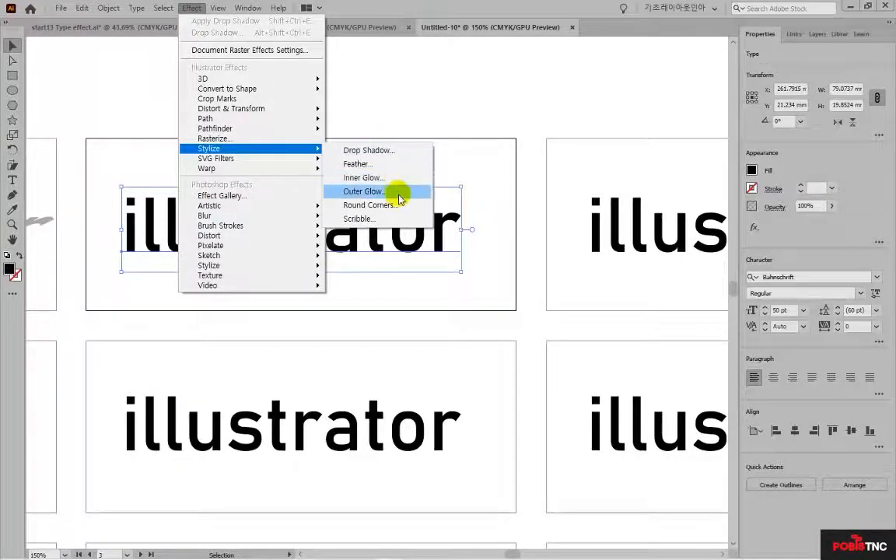
{"action": "left_click", "coordinate": [411, 152]}
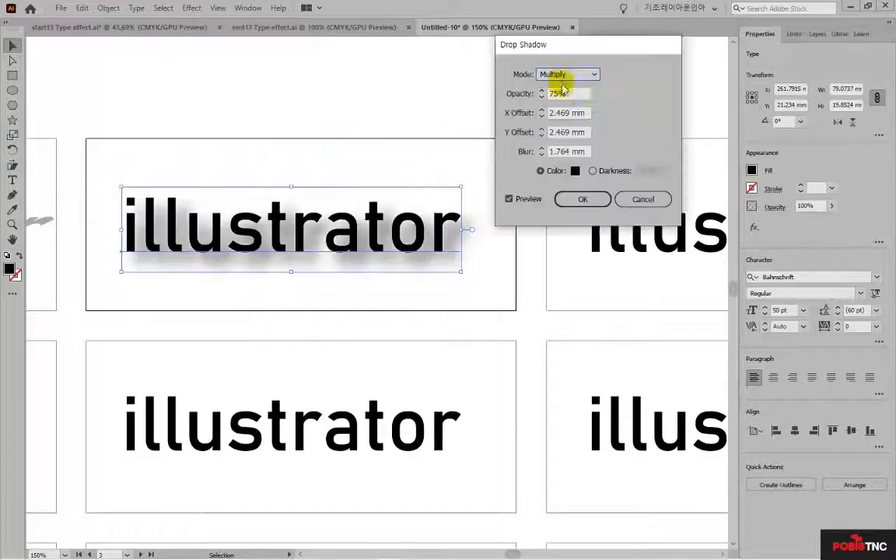
{"action": "left_click", "coordinate": [509, 200]}
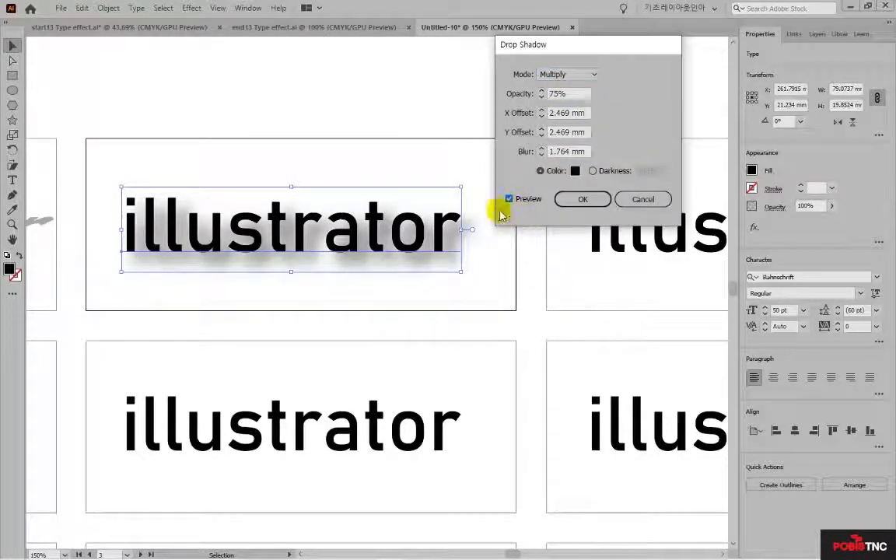
{"action": "left_click", "coordinate": [542, 155]}
{"action": "left_click", "coordinate": [542, 155]}
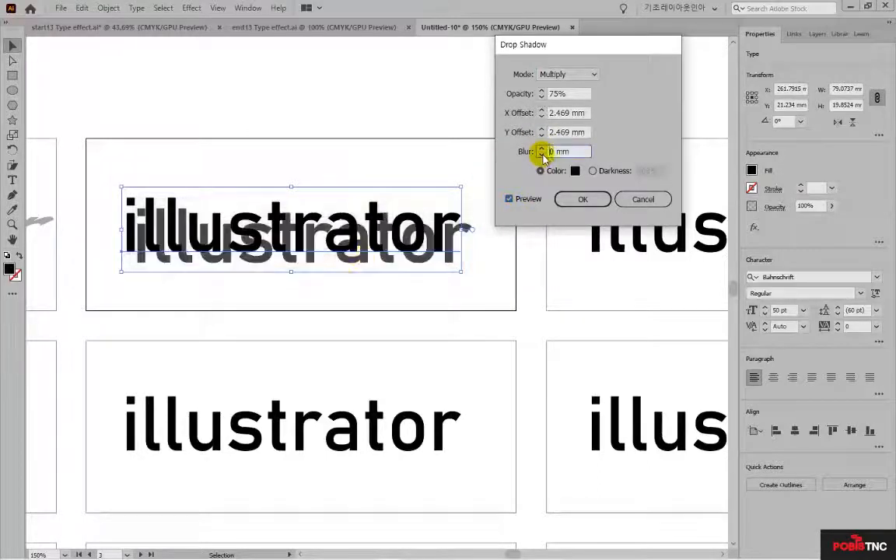
Set the drop shadow's X and Y offsets to 1 mm and its colour to blue #346EC1, and apply the effect
{"action": "left_click", "coordinate": [542, 116]}
{"action": "left_click", "coordinate": [541, 137]}
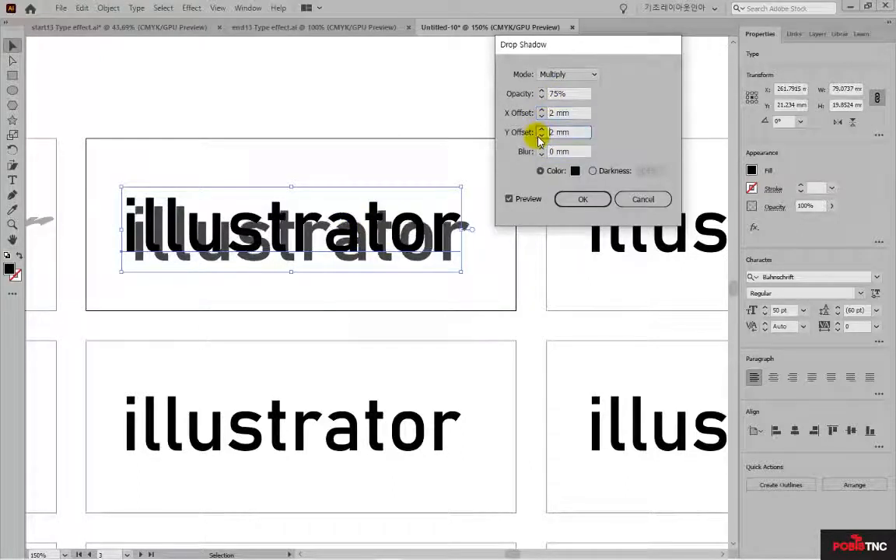
{"action": "left_click", "coordinate": [541, 137]}
{"action": "left_click", "coordinate": [542, 117]}
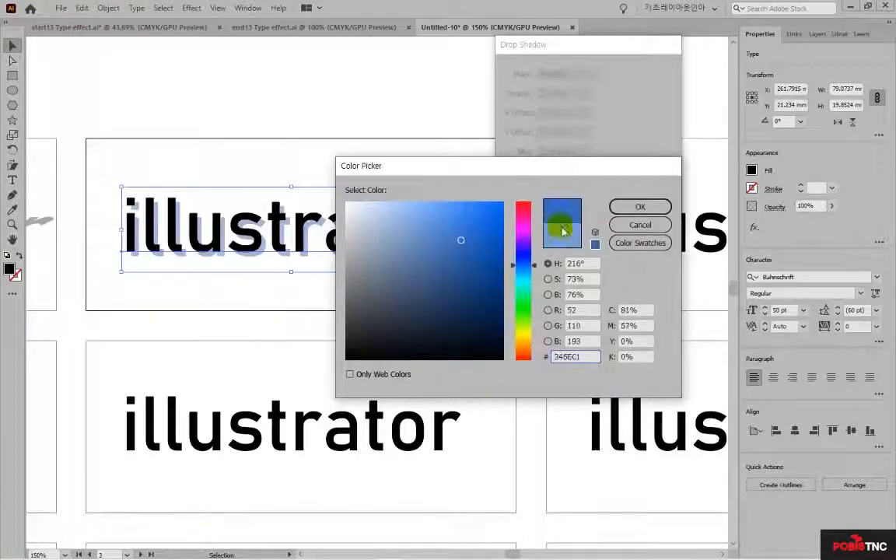
{"action": "left_click", "coordinate": [640, 206]}
{"action": "left_click", "coordinate": [576, 199]}
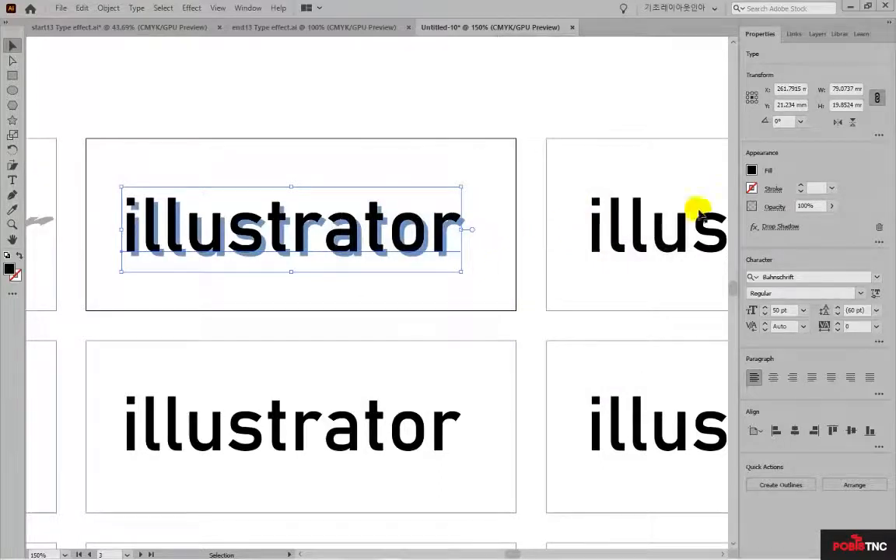
Fill the third artboard's text with a dark navy blue swatch and deselect it
{"action": "left_click", "coordinate": [751, 172]}
{"action": "left_click", "coordinate": [715, 216]}
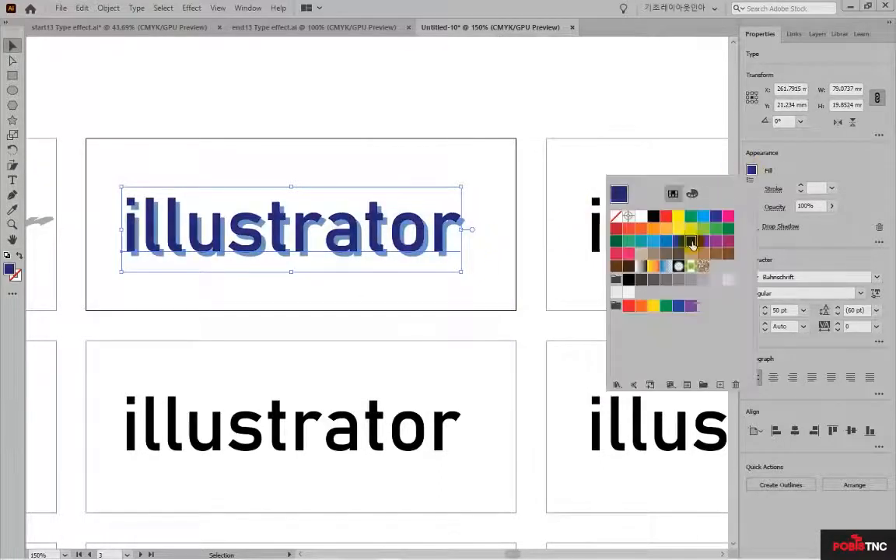
{"action": "left_click", "coordinate": [520, 165]}
{"action": "left_click", "coordinate": [523, 161]}
Start a Drop Shadow effect on the fourth artboard's "illustrator" text and set its blur to 1 mm
{"action": "scroll", "coordinate": [600, 186], "scroll_direction": "right", "scroll_amount": 5}
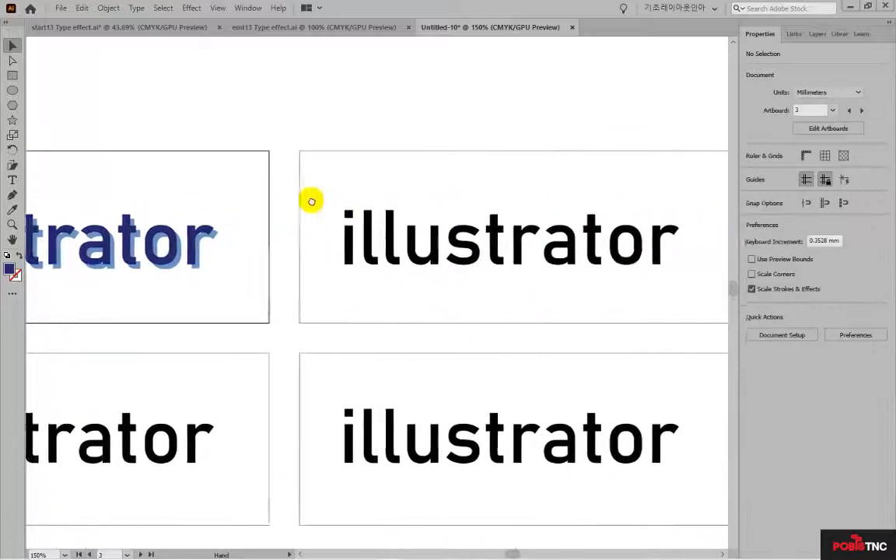
{"action": "left_click", "coordinate": [365, 227]}
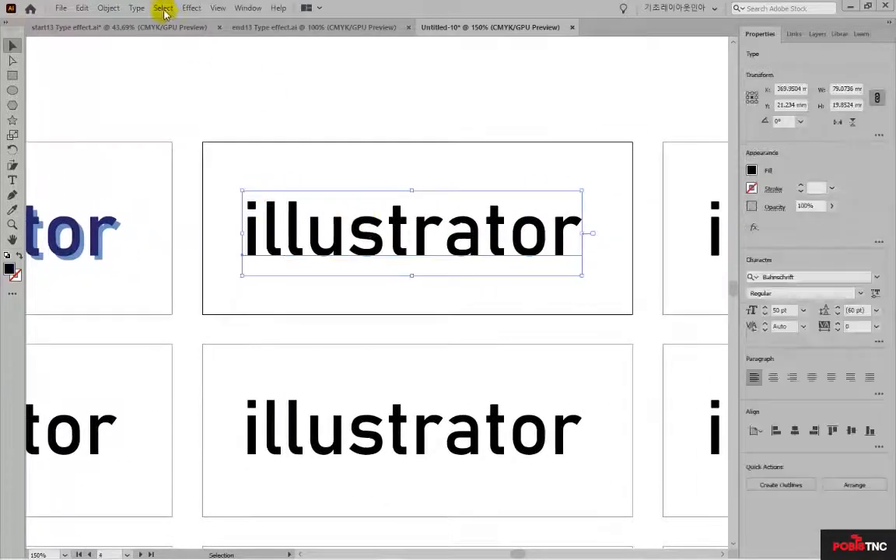
{"action": "left_click", "coordinate": [189, 8]}
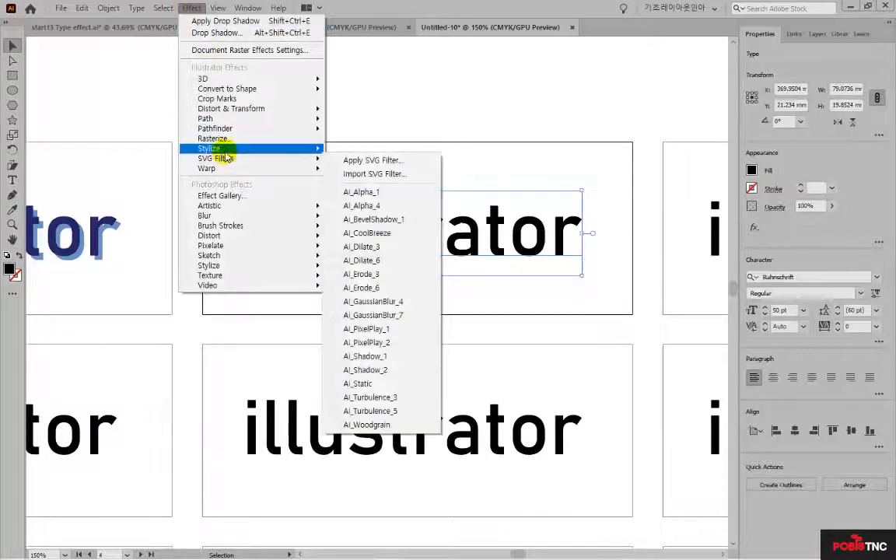
{"action": "mouse_move", "coordinate": [227, 148]}
{"action": "left_click", "coordinate": [389, 155]}
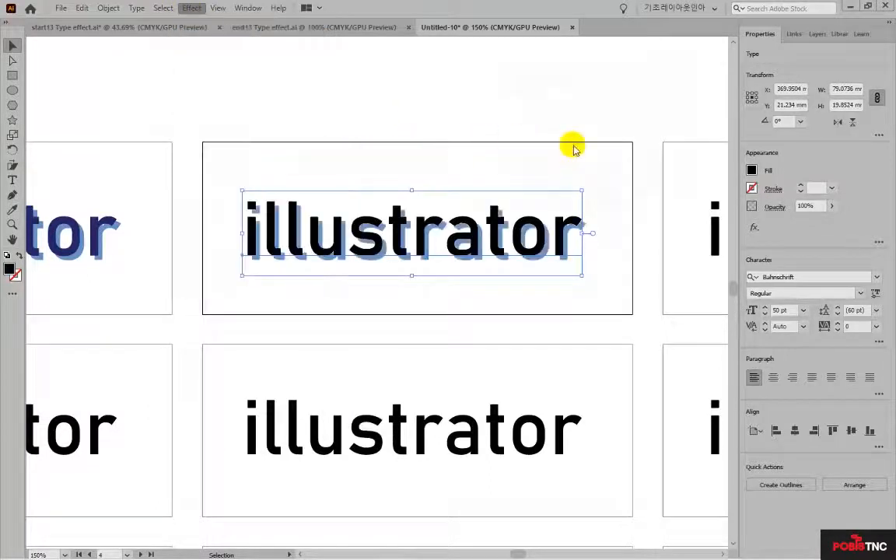
{"action": "left_click_drag", "start_coordinate": [532, 55], "coordinate": [572, 52]}
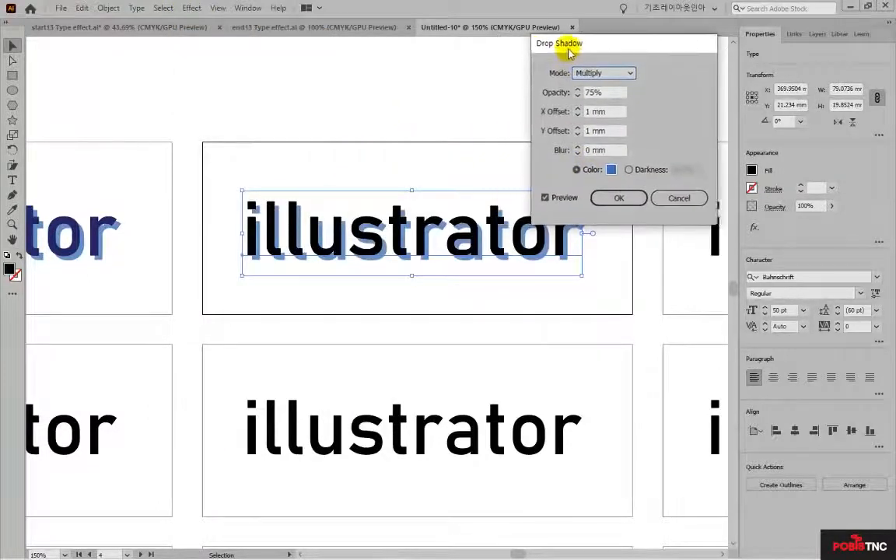
{"action": "double_click", "coordinate": [608, 150]}
{"action": "left_click", "coordinate": [579, 147]}
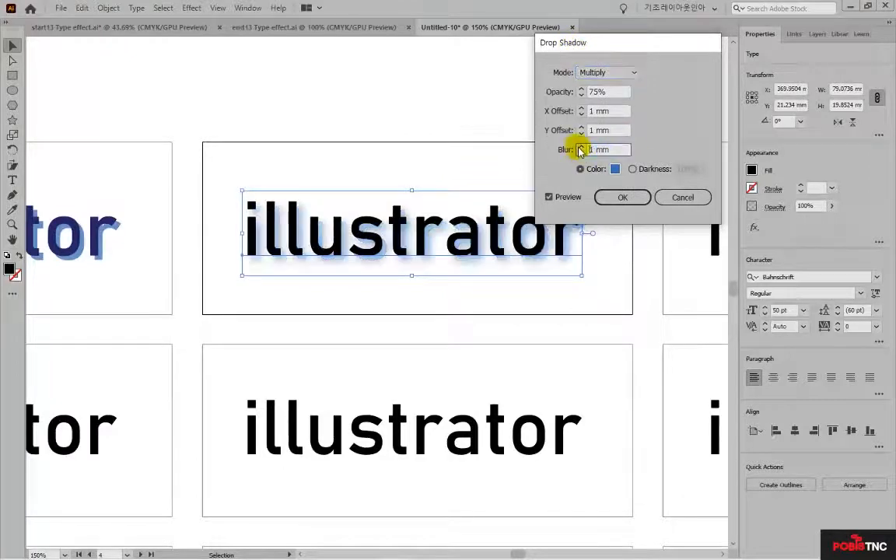
Change the shadow colour to near-black #0E0F11, set the X and Y offsets to 2 mm, and apply the effect
{"action": "left_click", "coordinate": [616, 169]}
{"action": "left_click", "coordinate": [371, 349]}
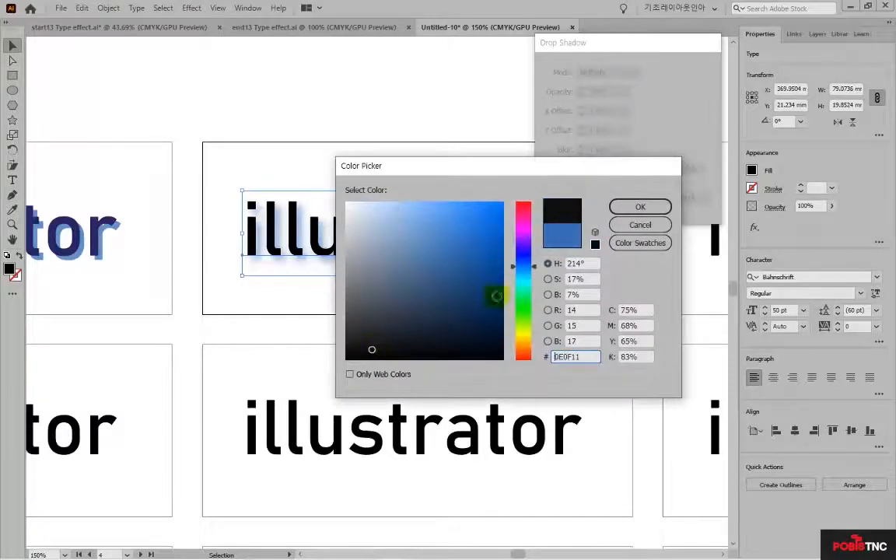
{"action": "left_click", "coordinate": [634, 206]}
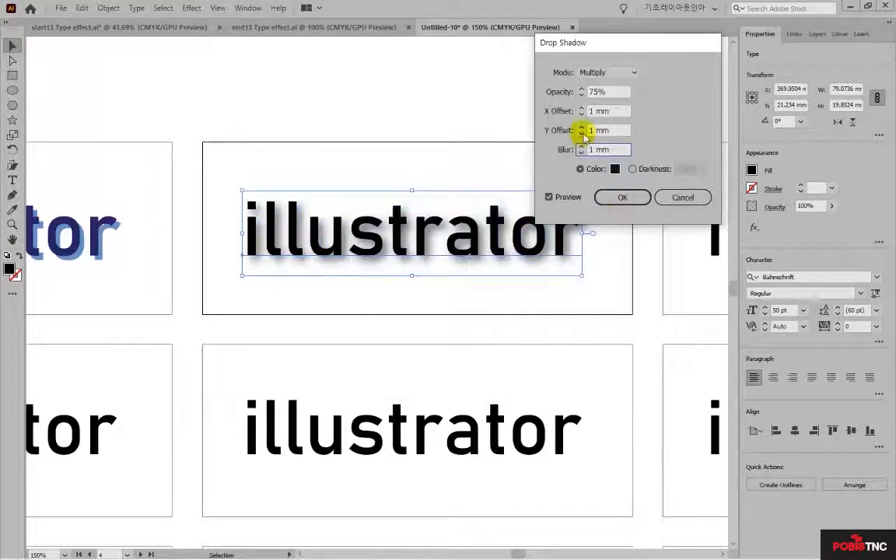
{"action": "left_click", "coordinate": [581, 108]}
{"action": "left_click", "coordinate": [581, 128]}
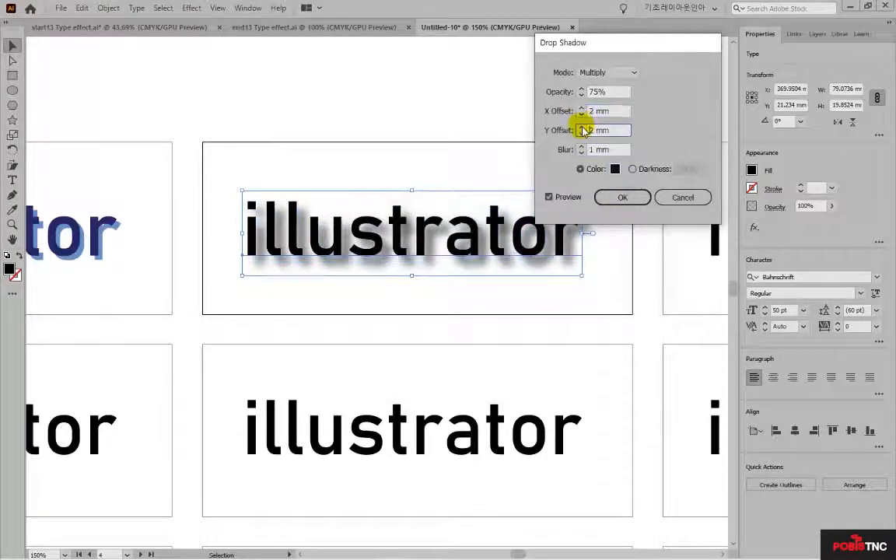
{"action": "left_click", "coordinate": [624, 197]}
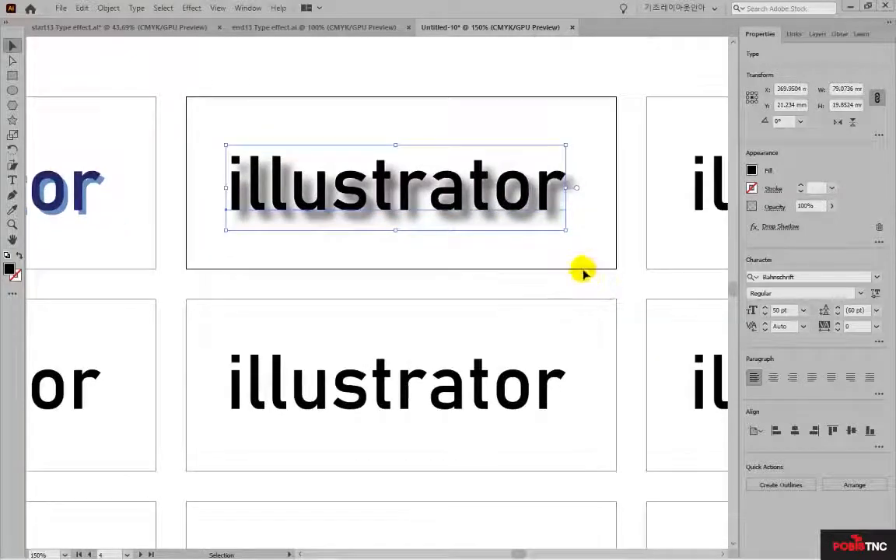
Reapply the last Drop Shadow effect with the same settings to the "illustrator" text on artboard 9
{"action": "left_click", "coordinate": [401, 401]}
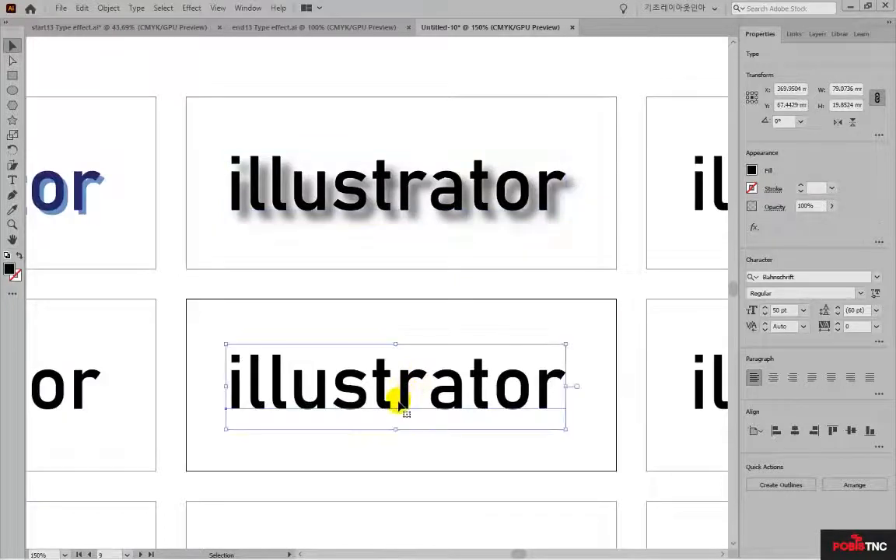
{"action": "left_click", "coordinate": [365, 308]}
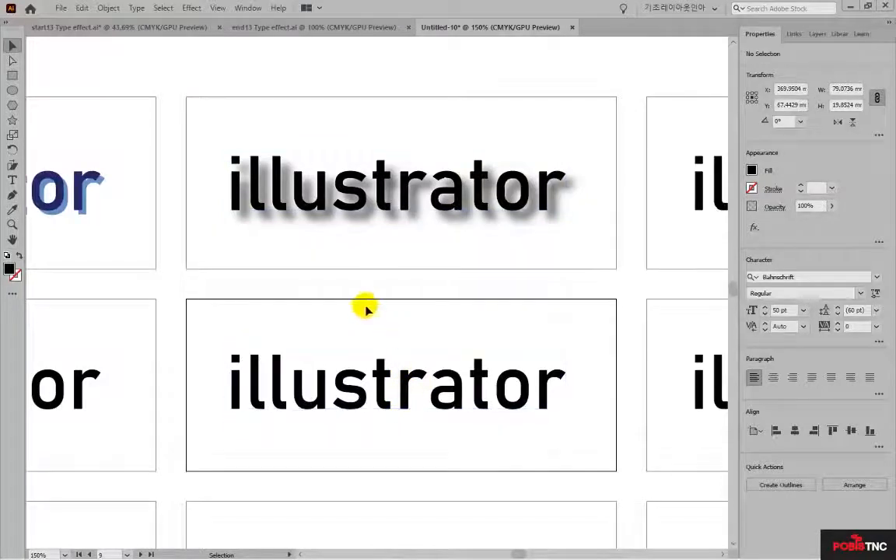
{"action": "left_click", "coordinate": [377, 381]}
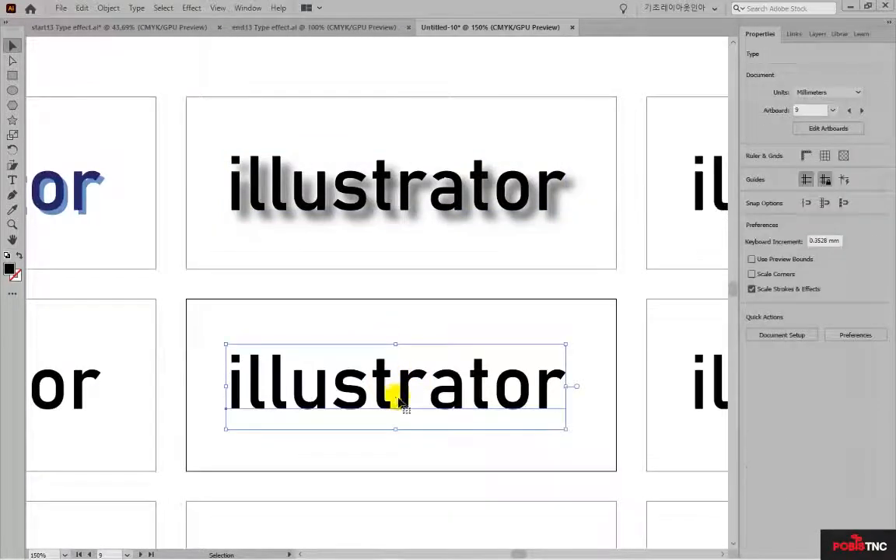
{"action": "left_click", "coordinate": [191, 8]}
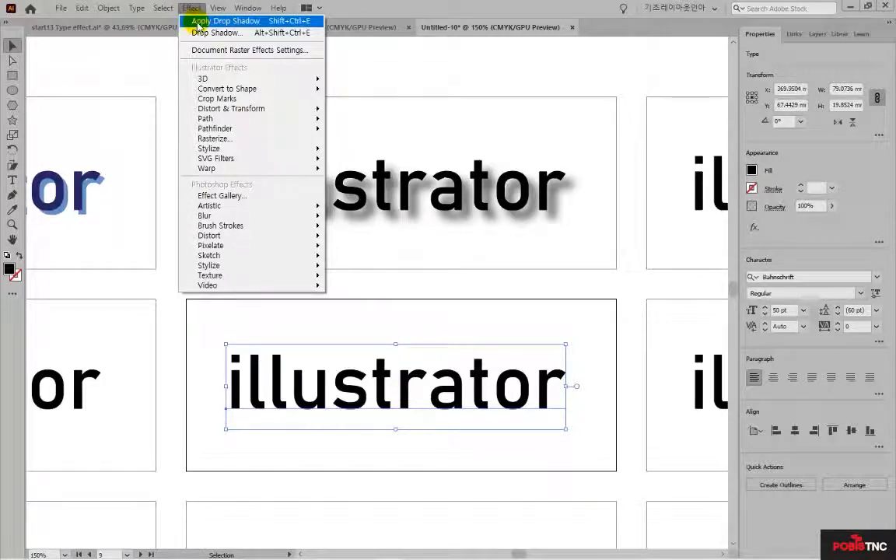
{"action": "left_click", "coordinate": [197, 23]}
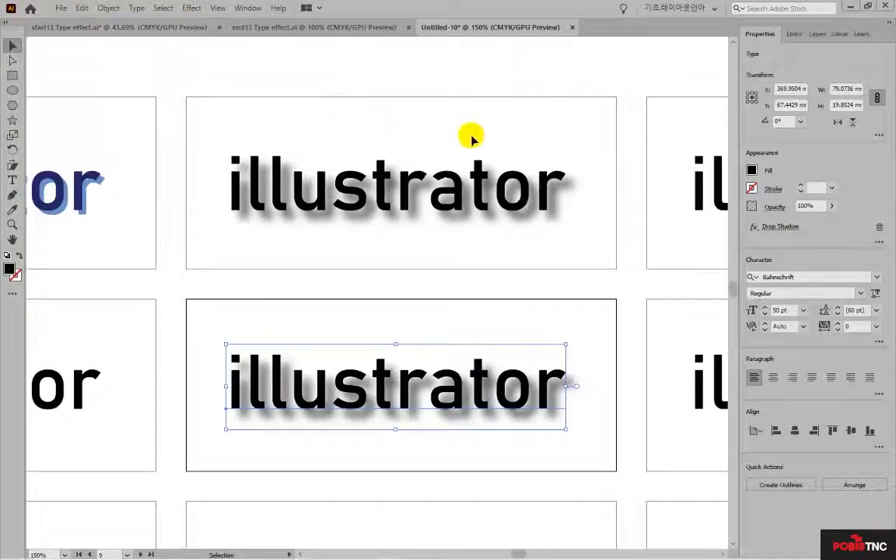
Fill the text on artboard 9 with a blue swatch and deselect it
{"action": "left_click", "coordinate": [751, 170]}
{"action": "left_click", "coordinate": [690, 240]}
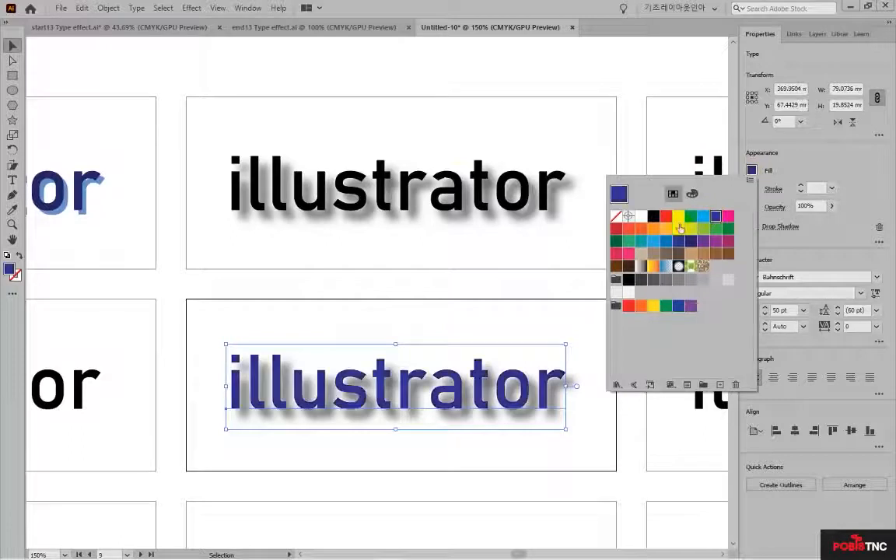
{"action": "left_click", "coordinate": [510, 319]}
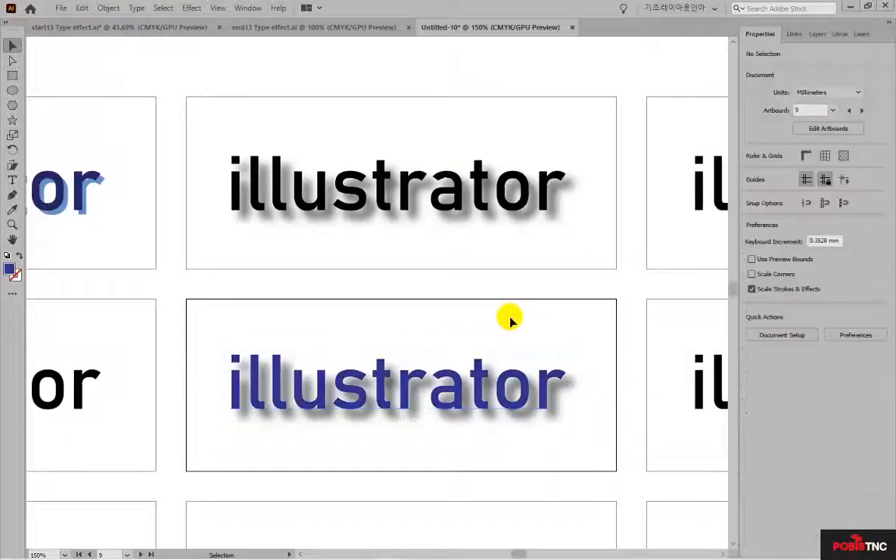
Edit the Drop Shadow on artboard 9's "illustrator" text, reducing the X offset and setting the Y offset and blur to 1 mm each
{"action": "left_click", "coordinate": [480, 398]}
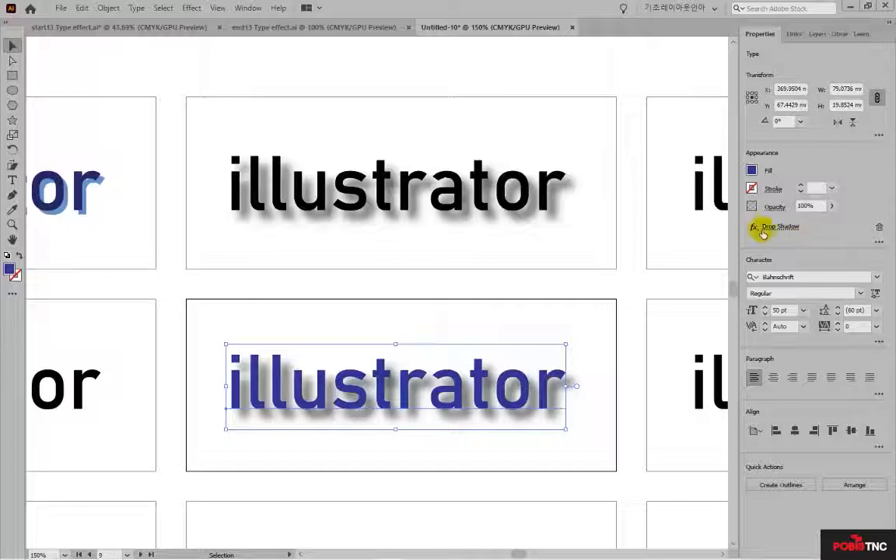
{"action": "left_click", "coordinate": [780, 228]}
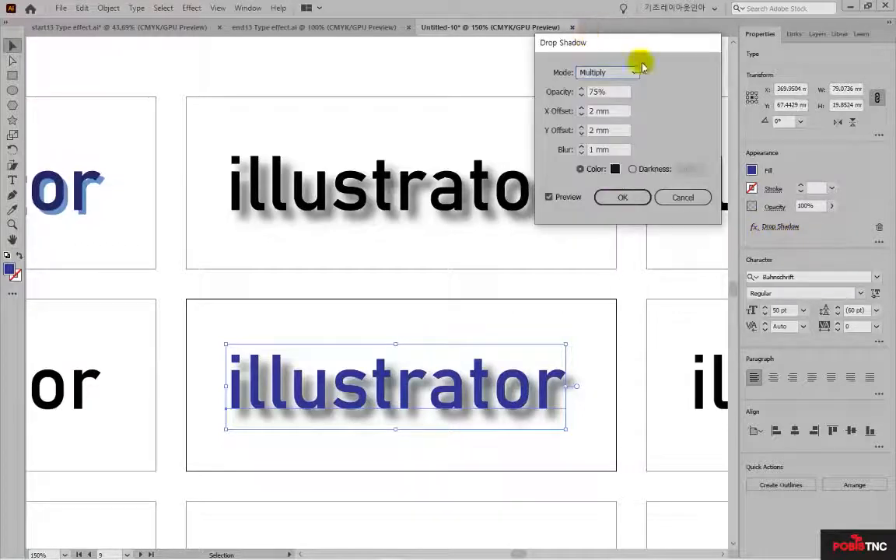
{"action": "left_click", "coordinate": [581, 153]}
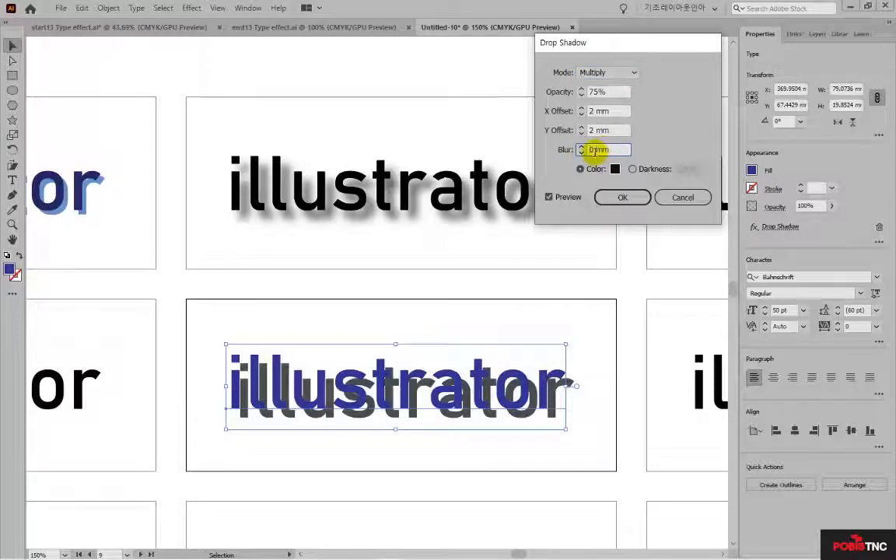
{"action": "type", "text": ".5"}
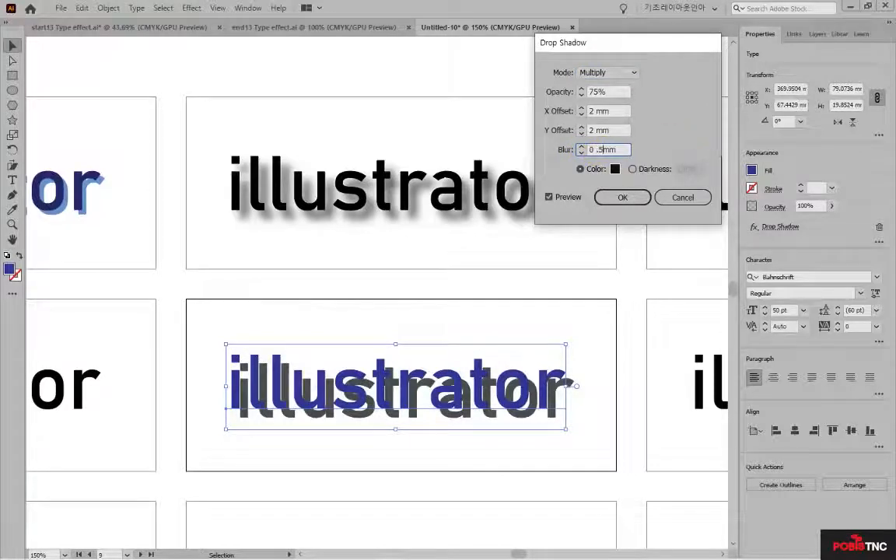
{"action": "left_click", "coordinate": [581, 145]}
{"action": "left_click", "coordinate": [581, 134]}
{"action": "left_click", "coordinate": [581, 115]}
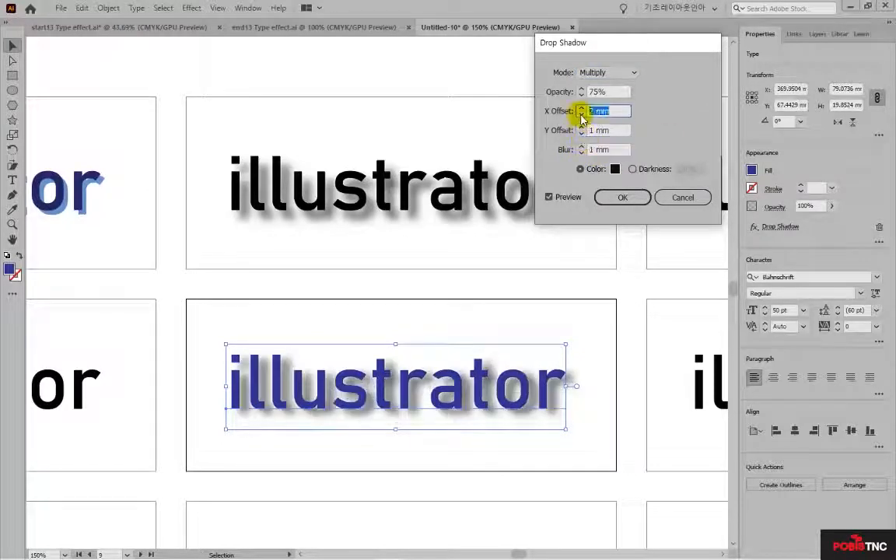
{"action": "left_click", "coordinate": [622, 196]}
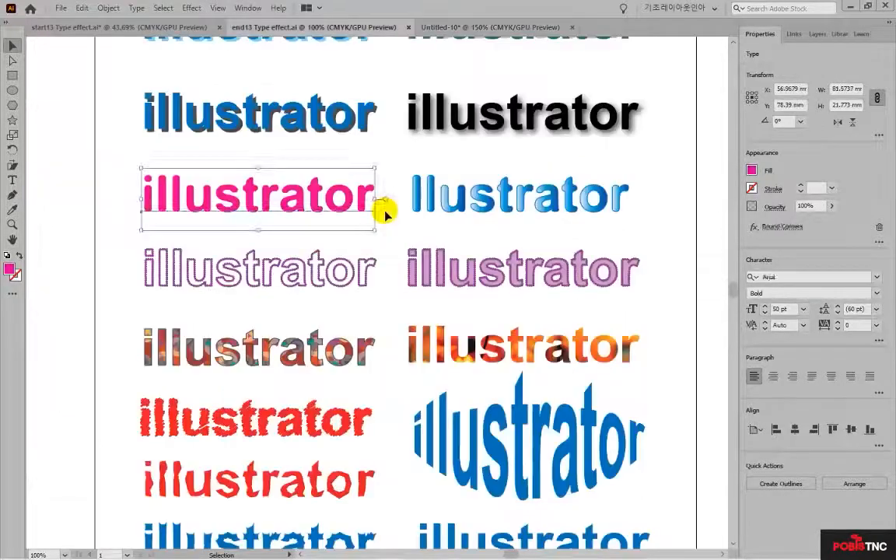
Examine the rounded-corner, gradient and outlined "illustrator" samples in end13 Type effect.ai and their appearance settings
{"action": "left_click", "coordinate": [381, 201]}
{"action": "left_click", "coordinate": [286, 198]}
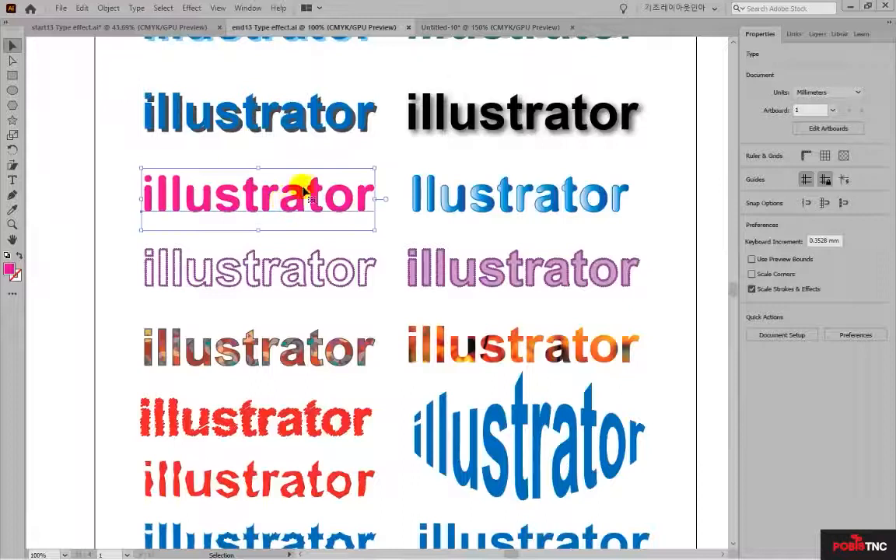
{"action": "left_click", "coordinate": [404, 218]}
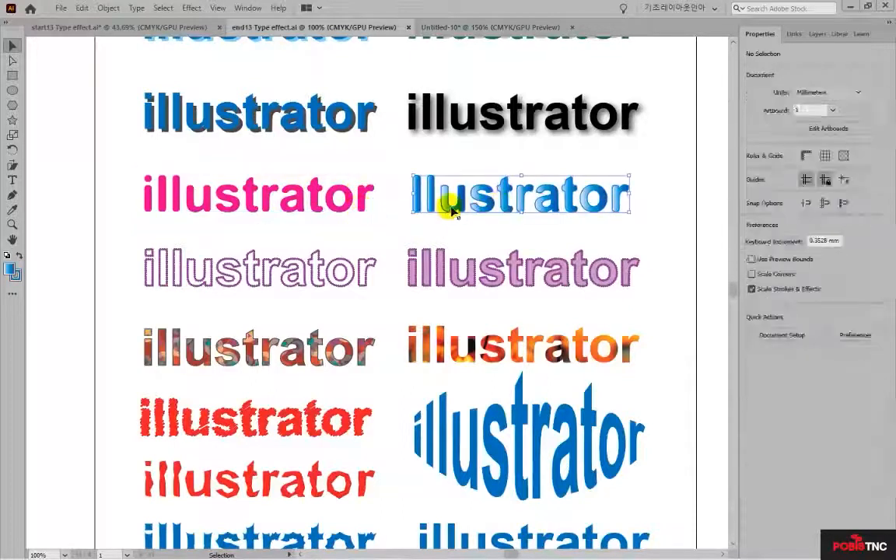
{"action": "left_click", "coordinate": [467, 204]}
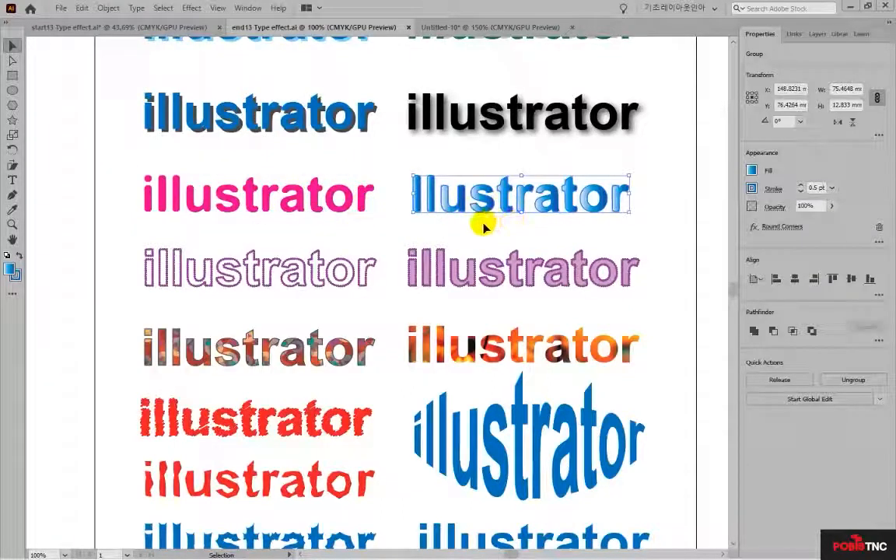
{"action": "left_click", "coordinate": [281, 261]}
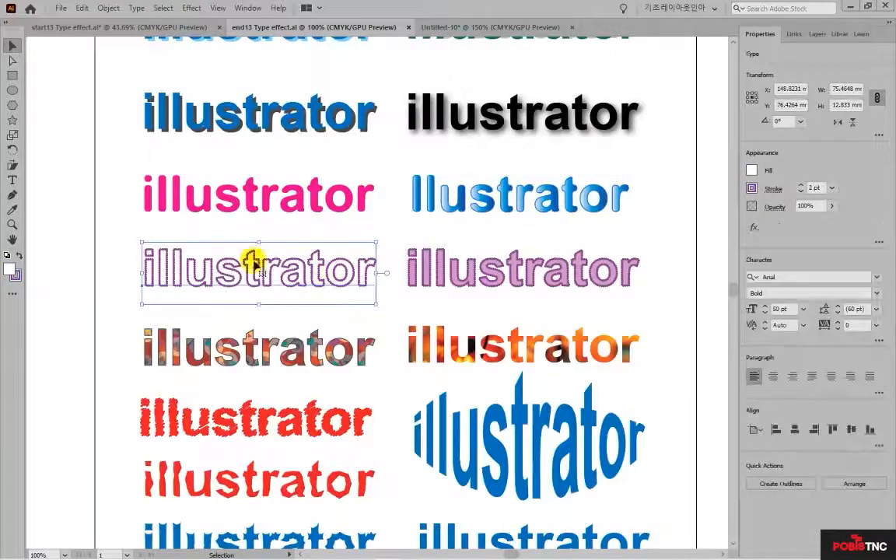
{"action": "left_click", "coordinate": [458, 285]}
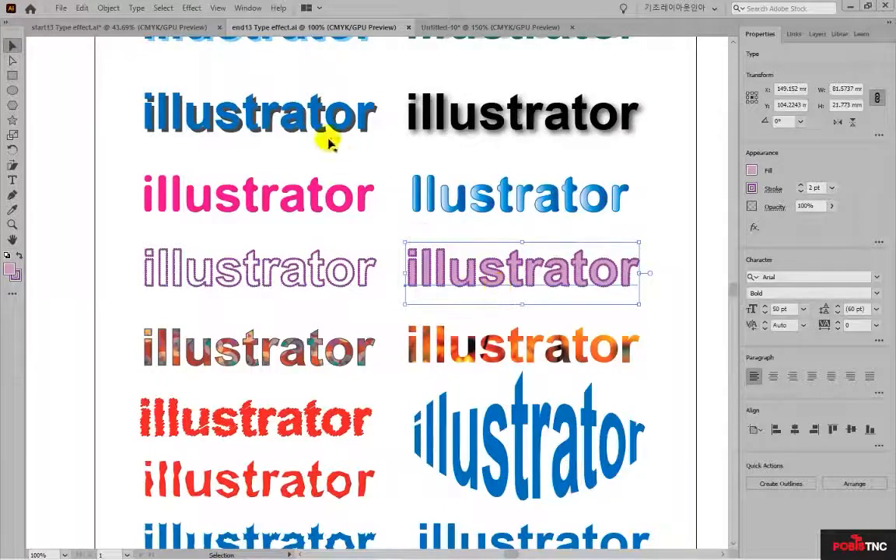
Return to the Untitled-10 document and fill the "illustrator" text on artboard 5 with the bright pink swatch
{"action": "left_click", "coordinate": [490, 27]}
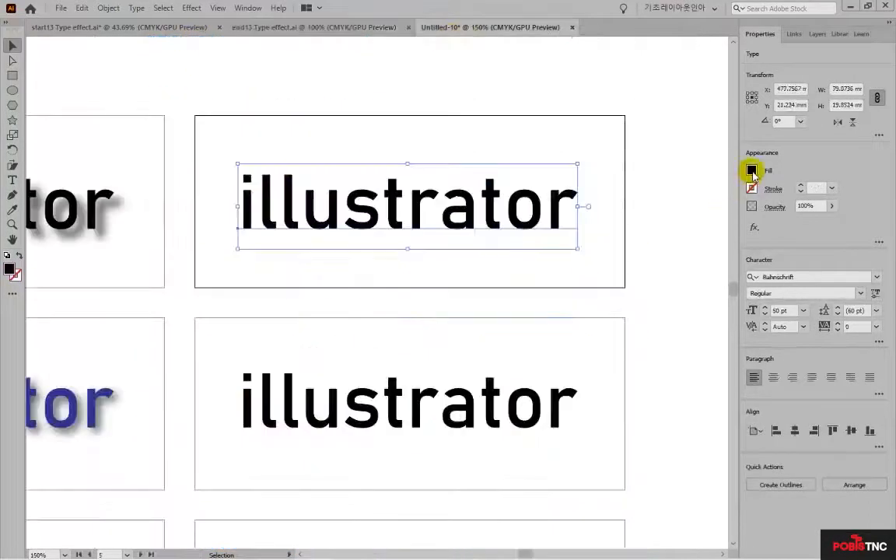
{"action": "left_click", "coordinate": [752, 172]}
{"action": "left_click", "coordinate": [728, 215]}
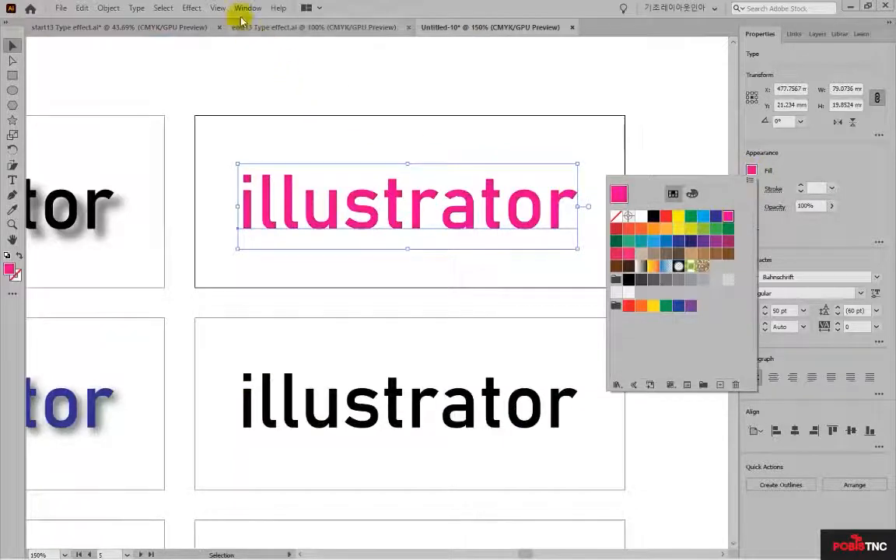
Apply a Round Corners effect with a 1 mm radius to the pink "illustrator" text, using the live preview
{"action": "left_click", "coordinate": [192, 8]}
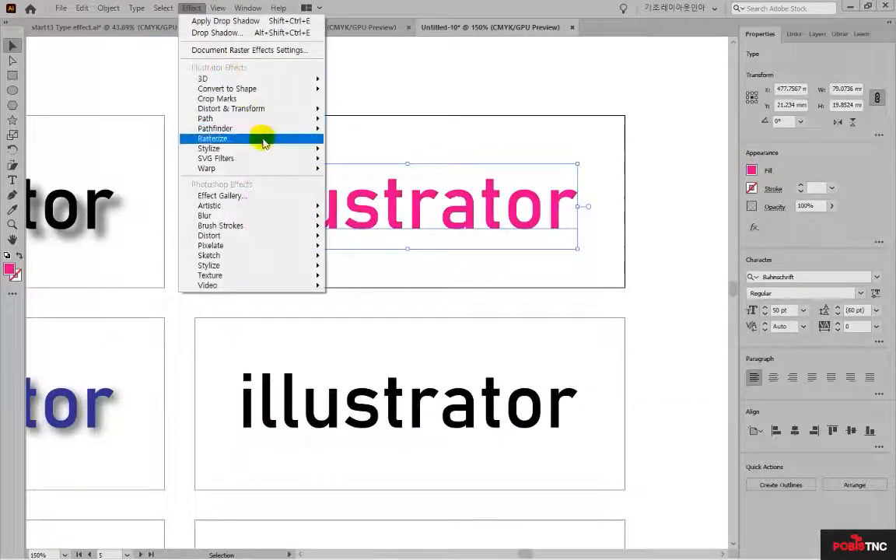
{"action": "mouse_move", "coordinate": [260, 148]}
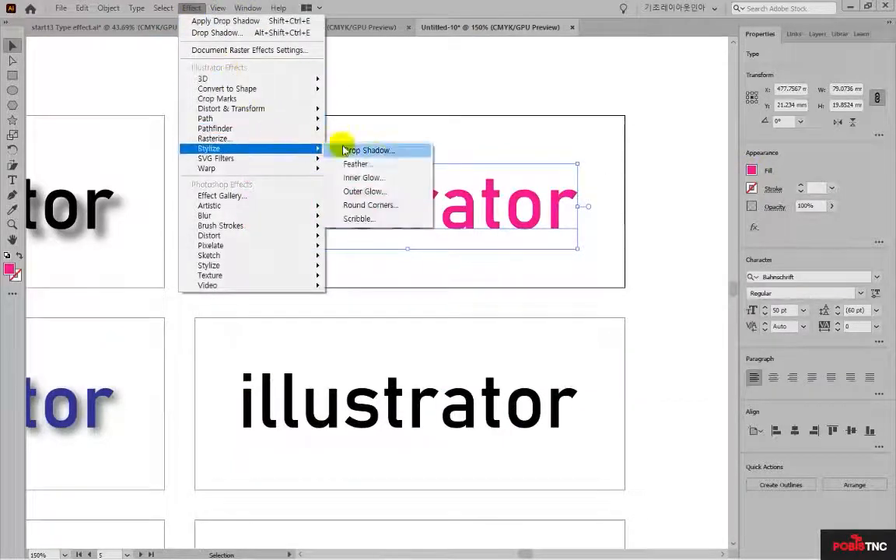
{"action": "left_click", "coordinate": [407, 210]}
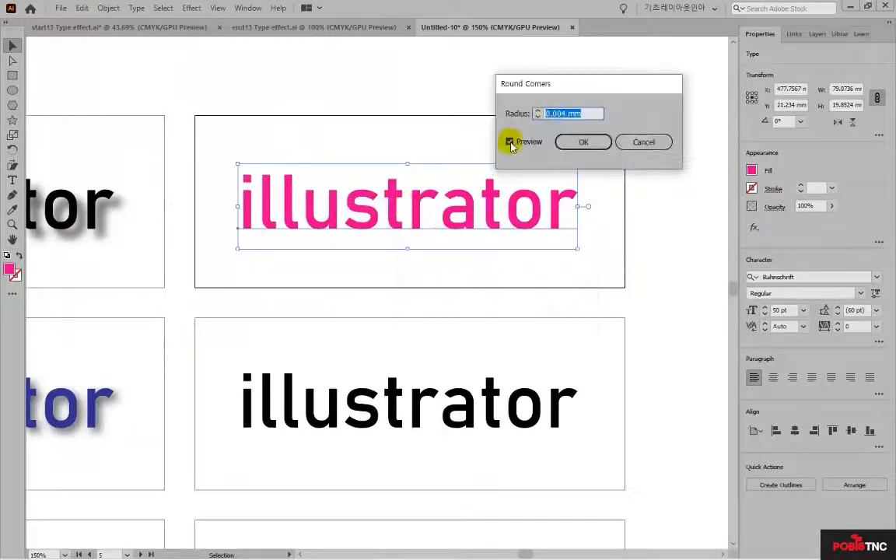
{"action": "left_click", "coordinate": [510, 143]}
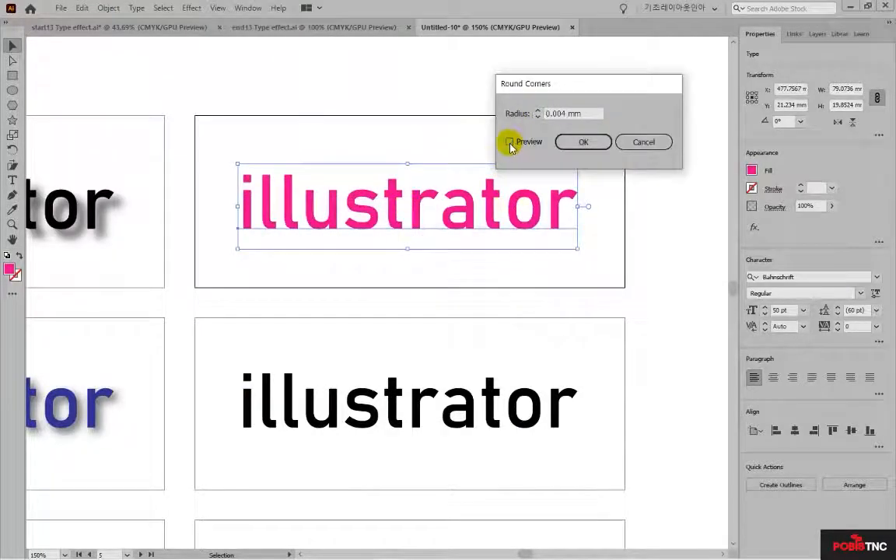
{"action": "left_click", "coordinate": [538, 111]}
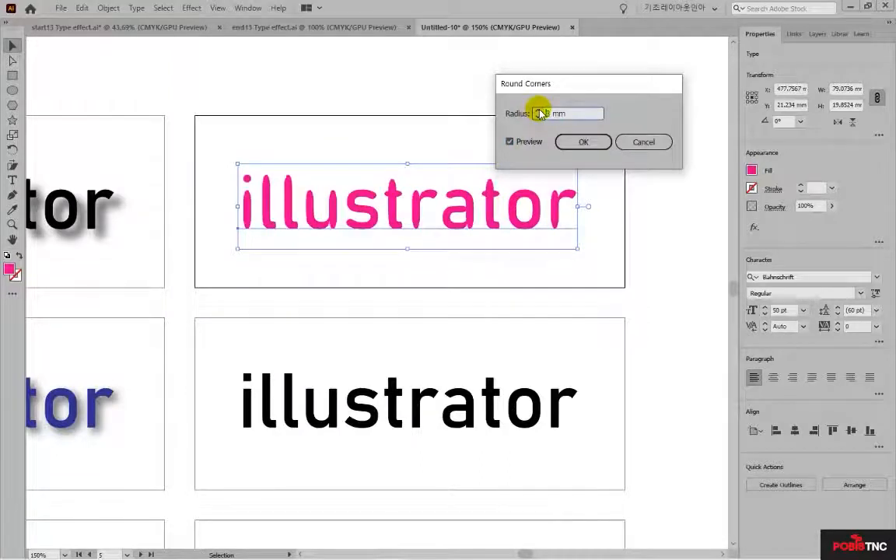
{"action": "left_click", "coordinate": [537, 111]}
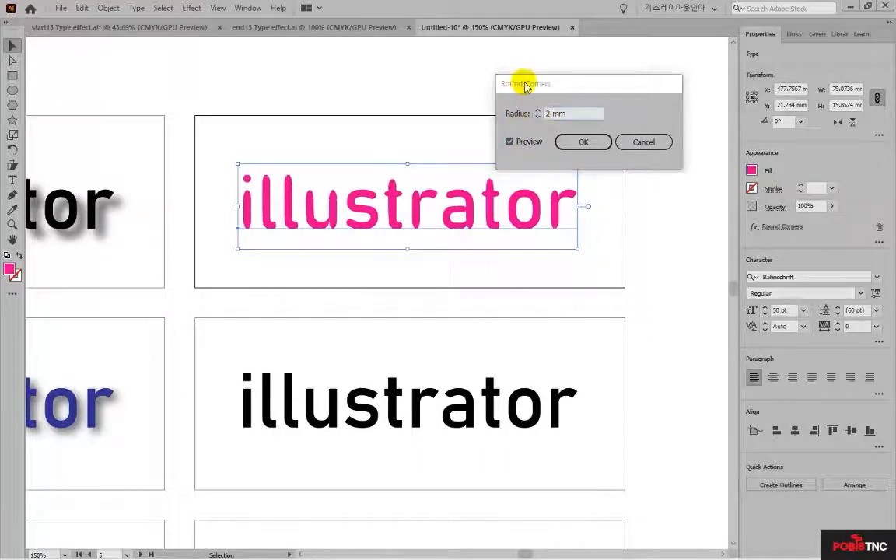
{"action": "left_click_drag", "start_coordinate": [525, 84], "coordinate": [538, 84]}
{"action": "left_click", "coordinate": [550, 115]}
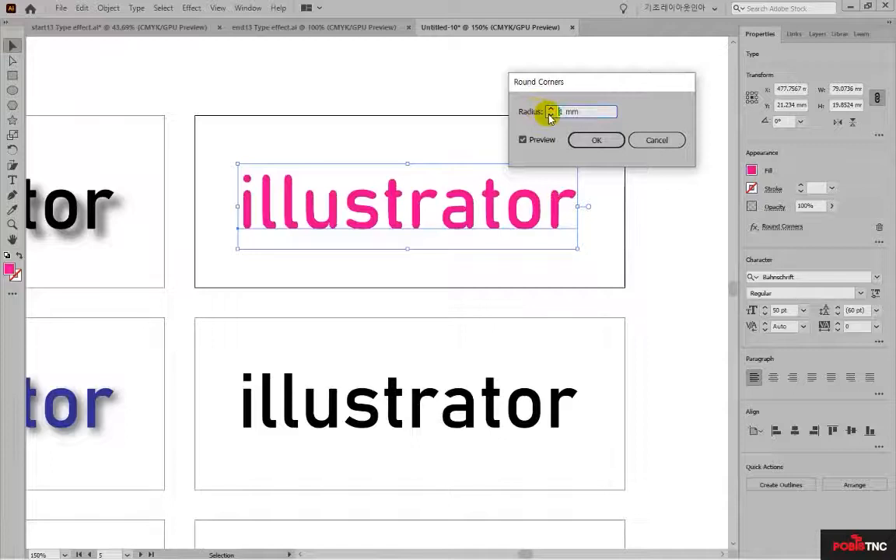
{"action": "left_click", "coordinate": [588, 140]}
Fill the "illustrator" text on artboard 10 with the green foliage pattern swatch
{"action": "left_click", "coordinate": [290, 227]}
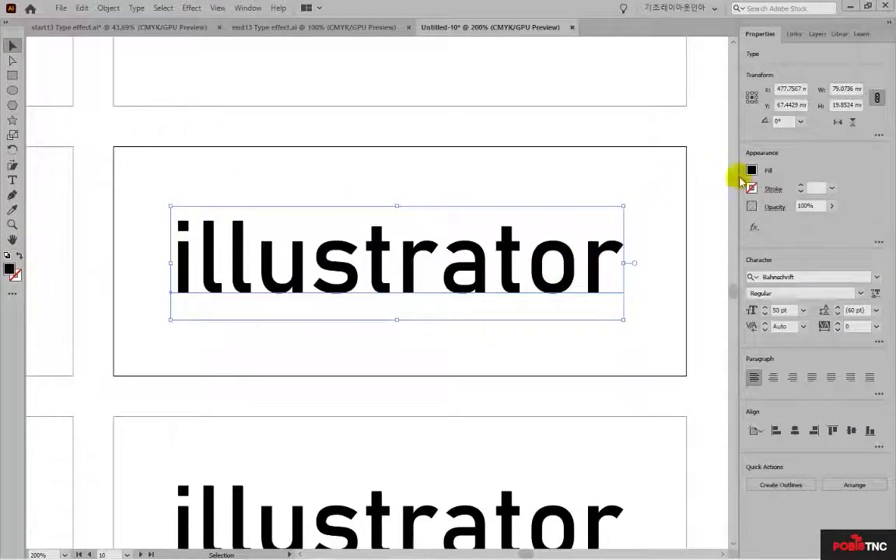
{"action": "left_click", "coordinate": [752, 171]}
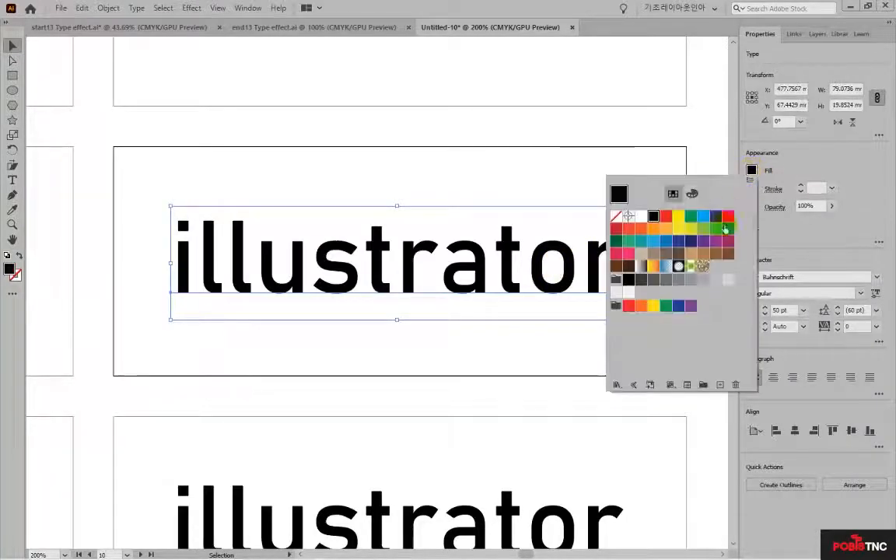
{"action": "left_click", "coordinate": [703, 268]}
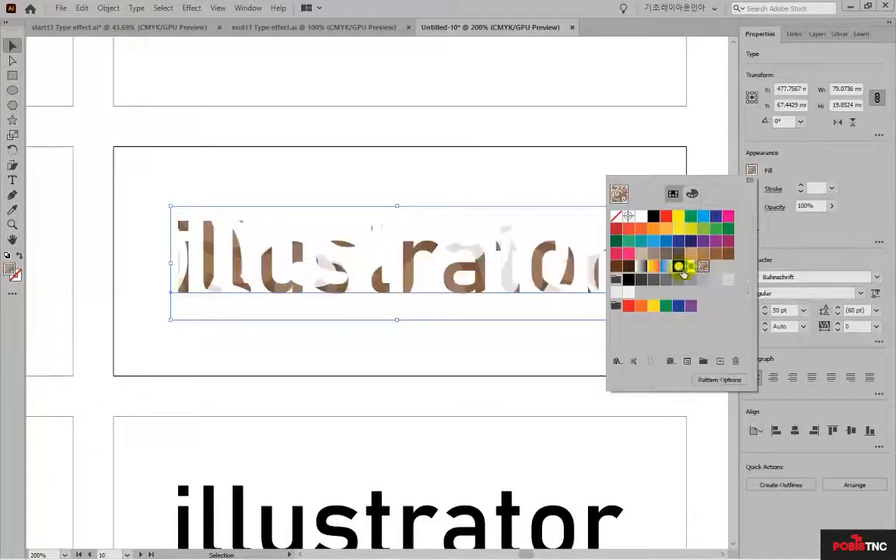
{"action": "left_click", "coordinate": [690, 267]}
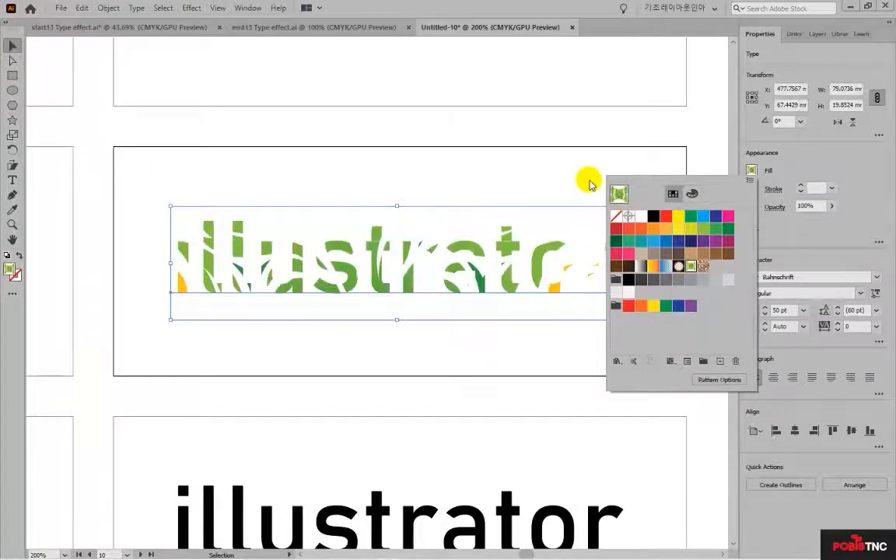
Add a 1 pt dark green stroke to the pattern-filled text on artboard 10
{"action": "left_click", "coordinate": [774, 188]}
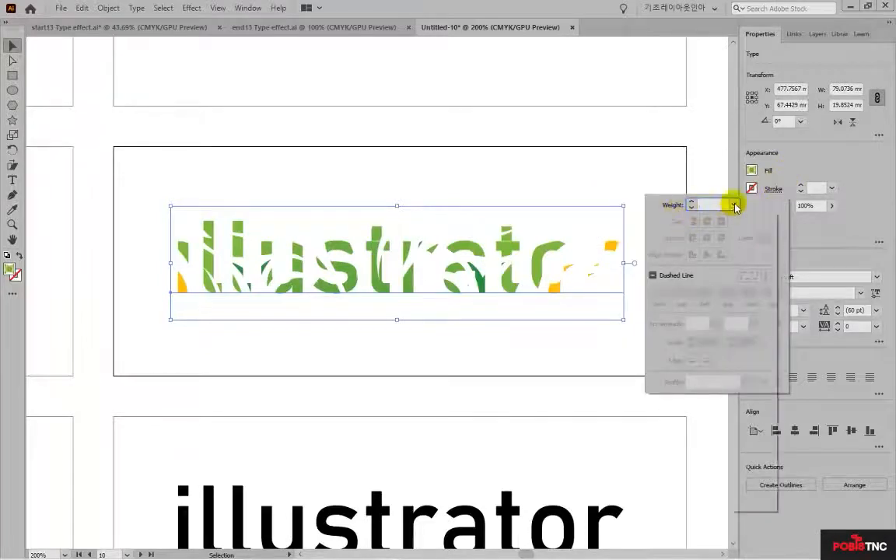
{"action": "left_click", "coordinate": [734, 205]}
{"action": "left_click", "coordinate": [747, 261]}
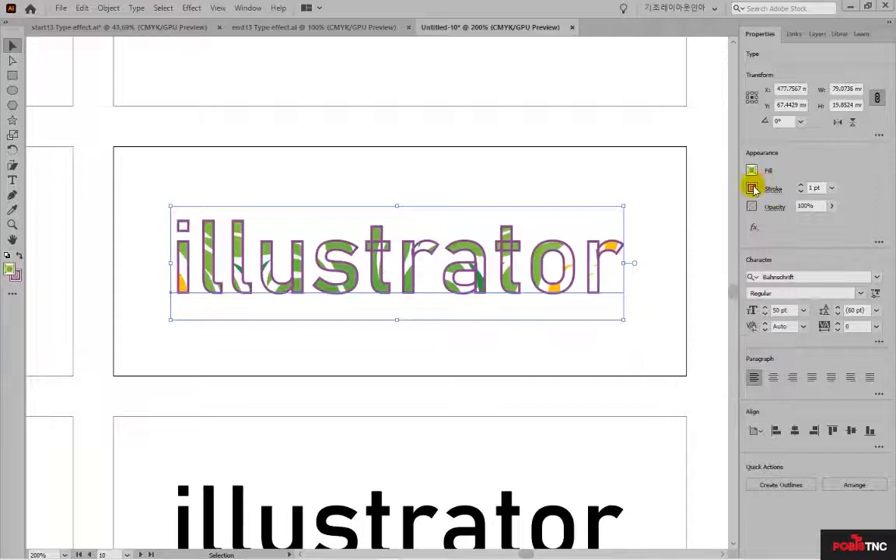
{"action": "left_click", "coordinate": [751, 188]}
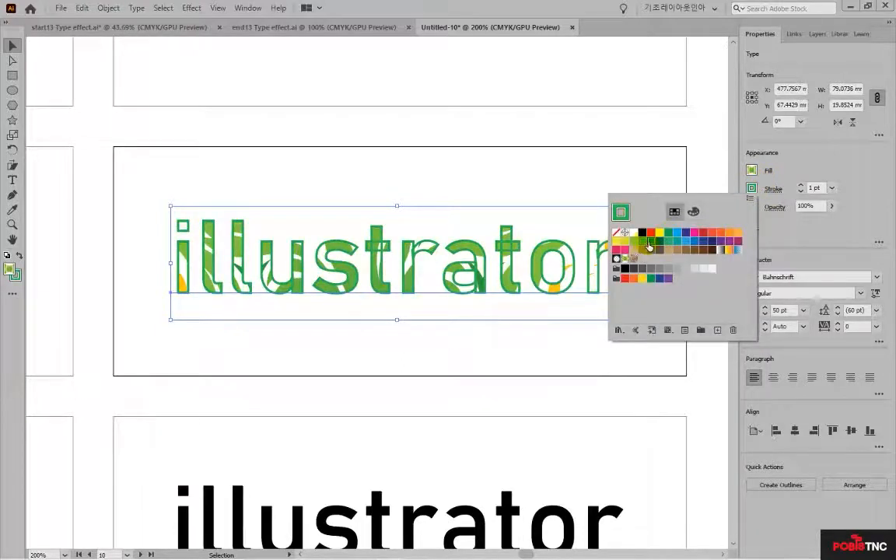
{"action": "left_click", "coordinate": [649, 245]}
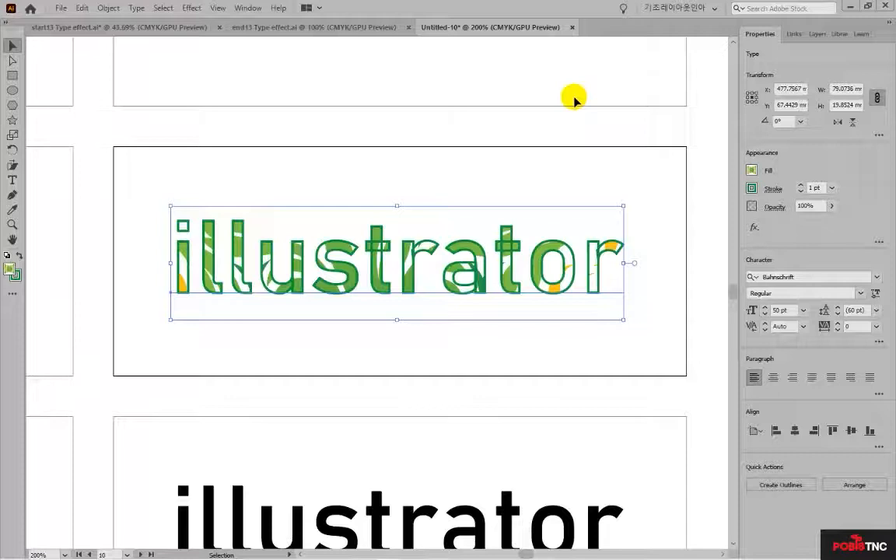
Try to fill the live "illustrator" text on artboard 15 with the Orange, Yellow gradient swatch
{"action": "scroll", "coordinate": [573, 97], "scroll_direction": "down", "scroll_amount": 5}
{"action": "left_click", "coordinate": [570, 277]}
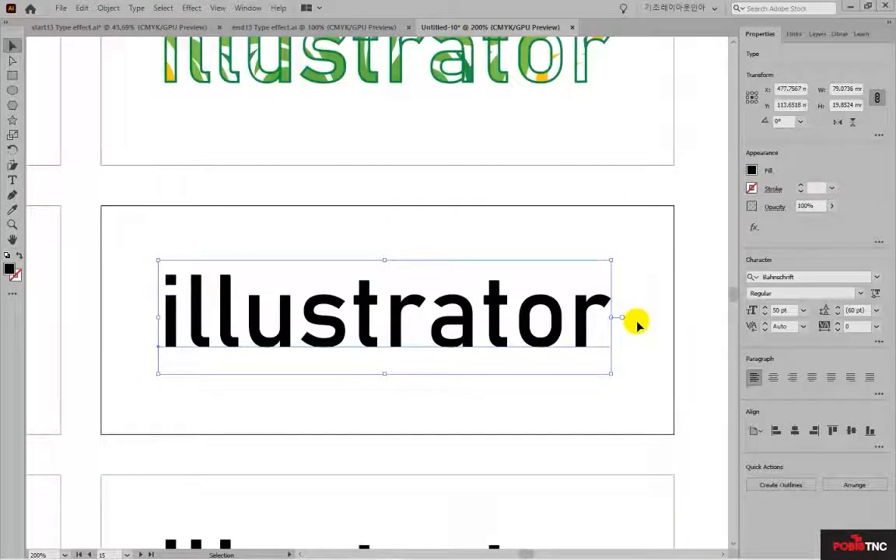
{"action": "left_click", "coordinate": [751, 171]}
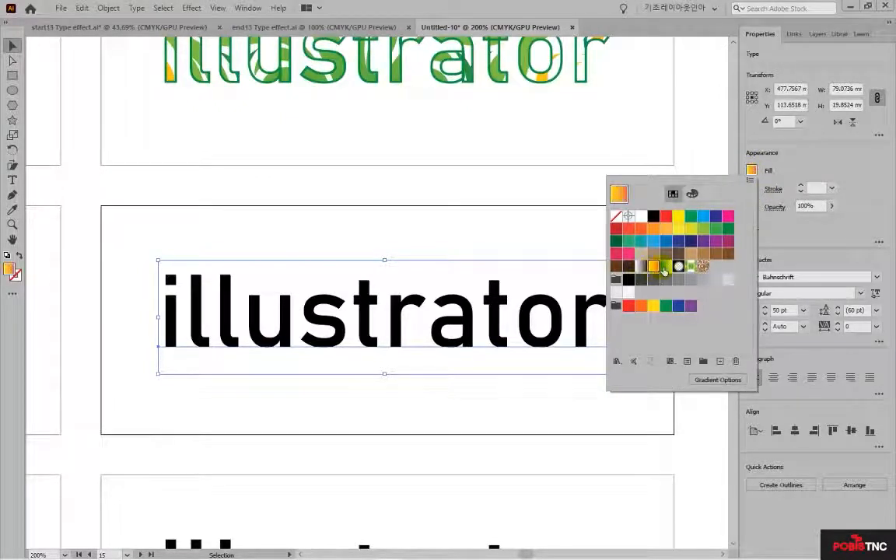
{"action": "left_click", "coordinate": [654, 267]}
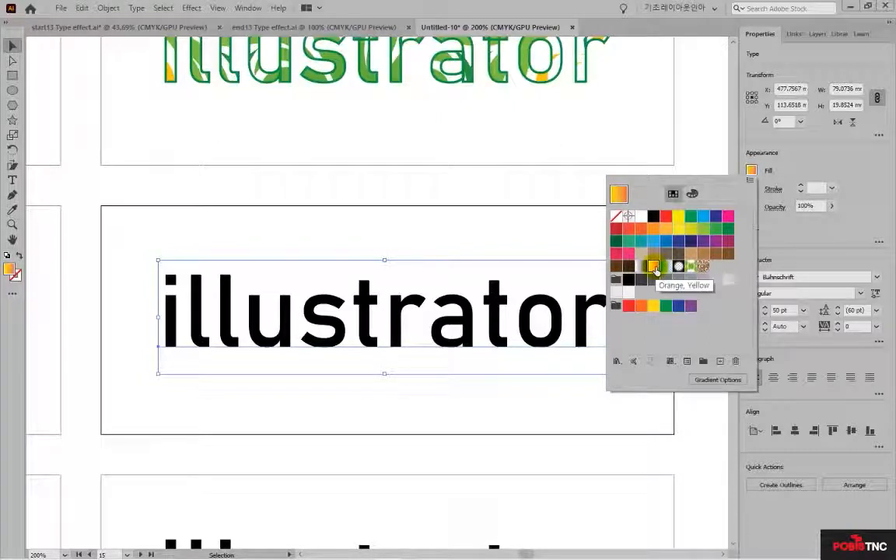
{"action": "left_click", "coordinate": [551, 263]}
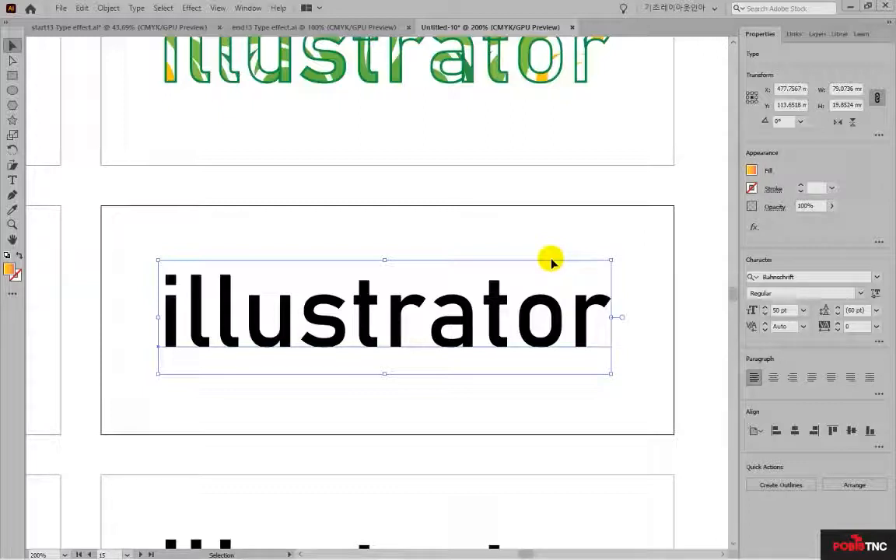
Convert the "illustrator" text on artboard 15 to outlines
{"action": "left_click", "coordinate": [224, 108]}
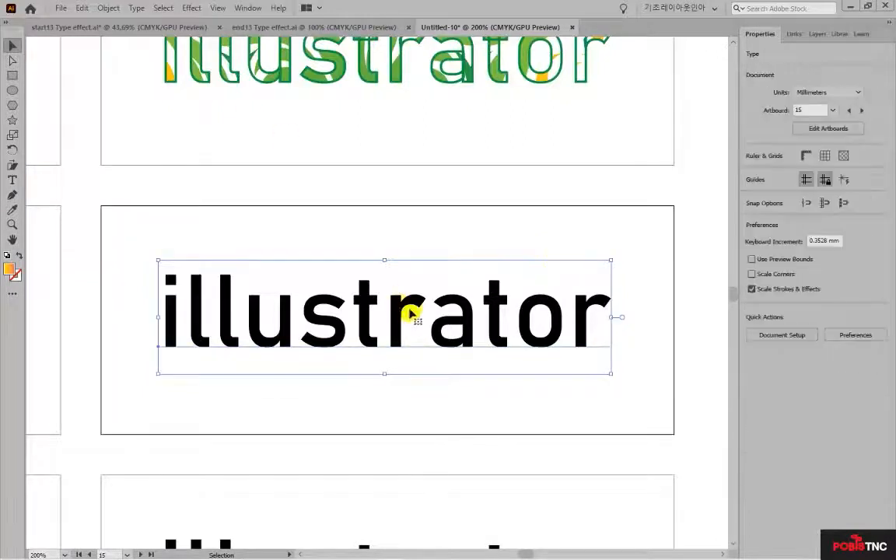
{"action": "left_click", "coordinate": [137, 9]}
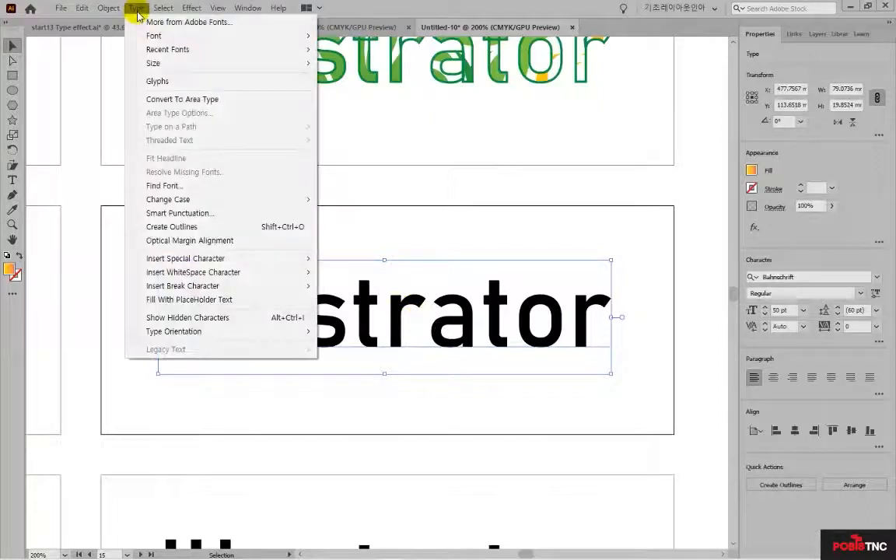
{"action": "left_click", "coordinate": [221, 228]}
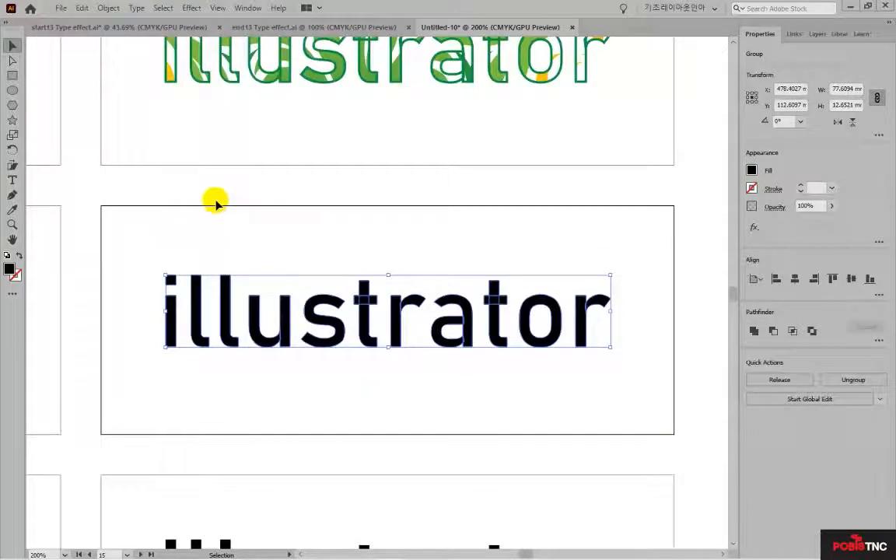
Fill the outlined "illustrator" text on artboard 15 with the blue-to-white gradient swatch
{"action": "left_click", "coordinate": [335, 187]}
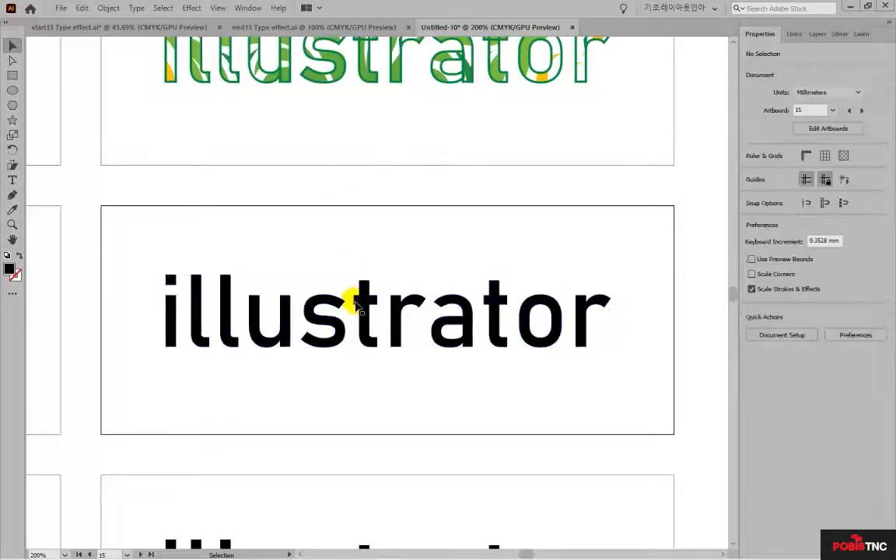
{"action": "left_click", "coordinate": [350, 301]}
{"action": "left_click", "coordinate": [751, 170]}
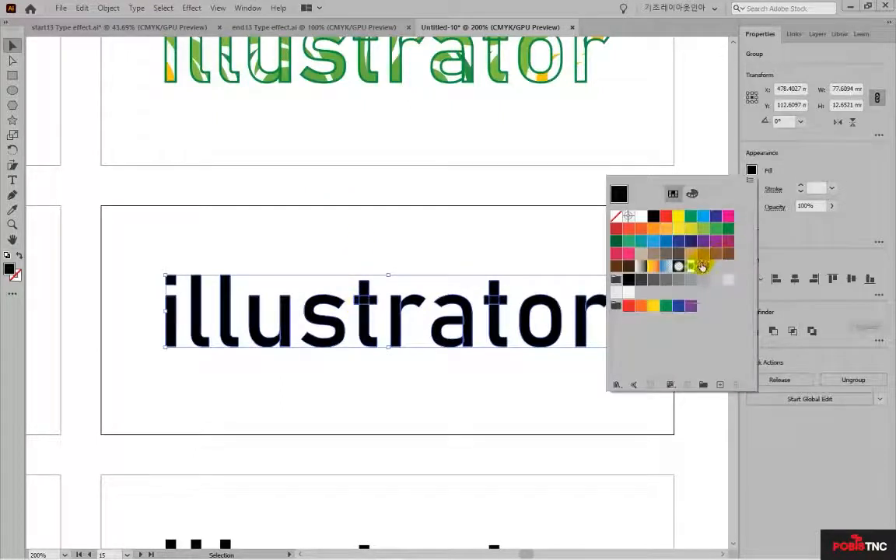
{"action": "left_click", "coordinate": [665, 266]}
{"action": "left_click", "coordinate": [653, 267]}
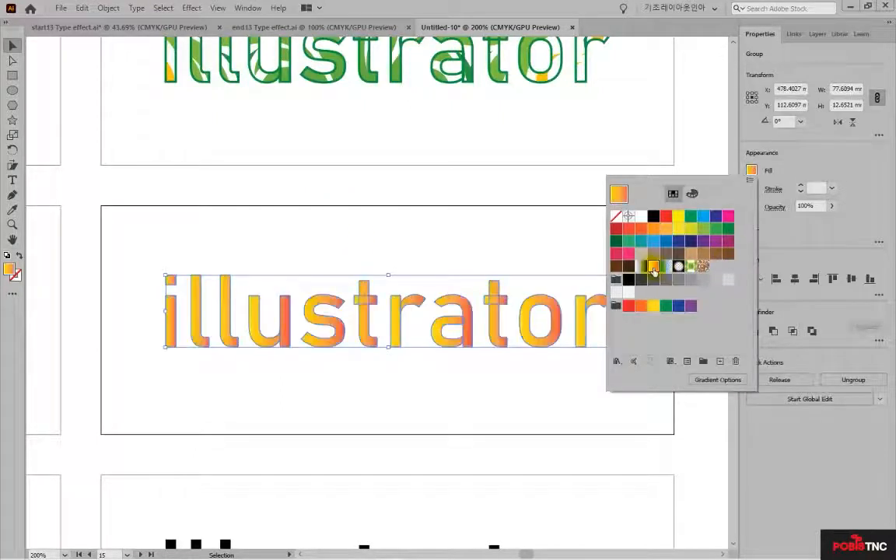
{"action": "left_click", "coordinate": [640, 267]}
{"action": "left_click", "coordinate": [654, 266]}
{"action": "left_click", "coordinate": [665, 267]}
{"action": "left_click", "coordinate": [525, 356]}
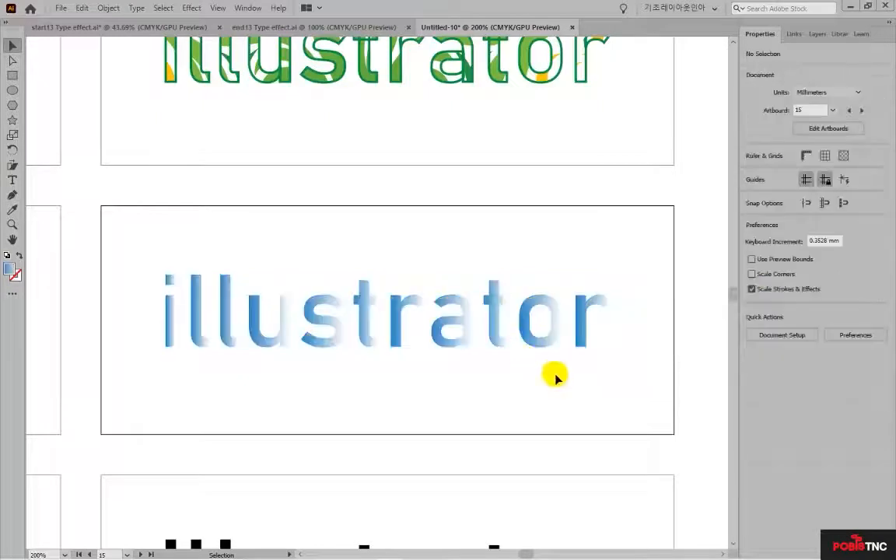
Add a 0.5 pt light blue stroke to the gradient-filled text on artboard 15
{"action": "left_click", "coordinate": [499, 342]}
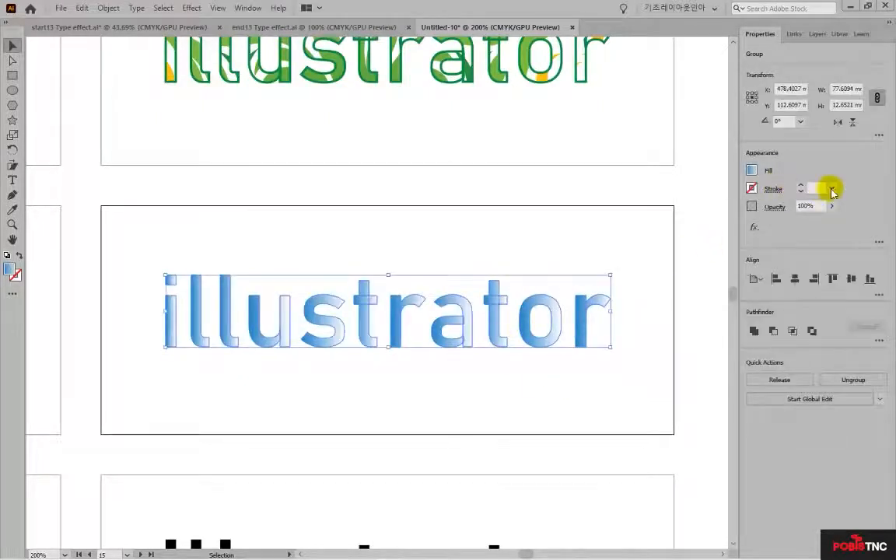
{"action": "left_click", "coordinate": [831, 188]}
{"action": "left_click", "coordinate": [845, 214]}
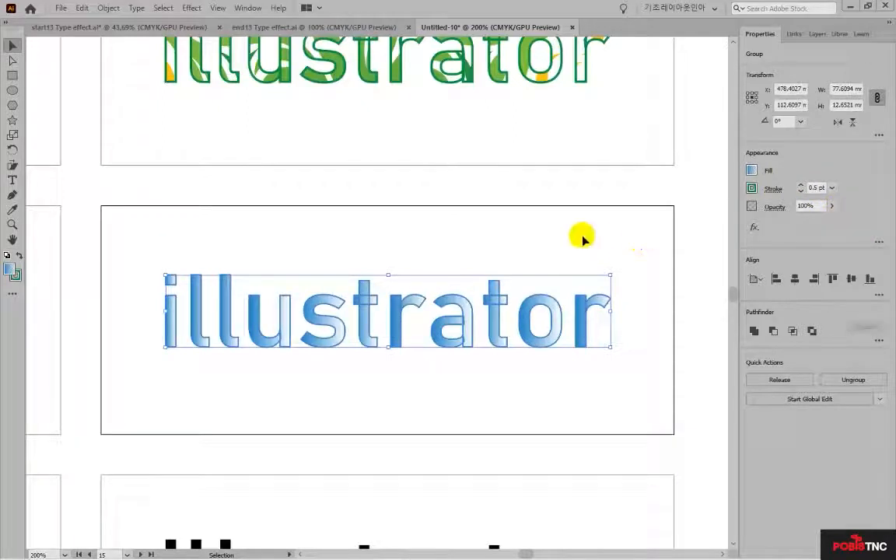
{"action": "left_click", "coordinate": [752, 189]}
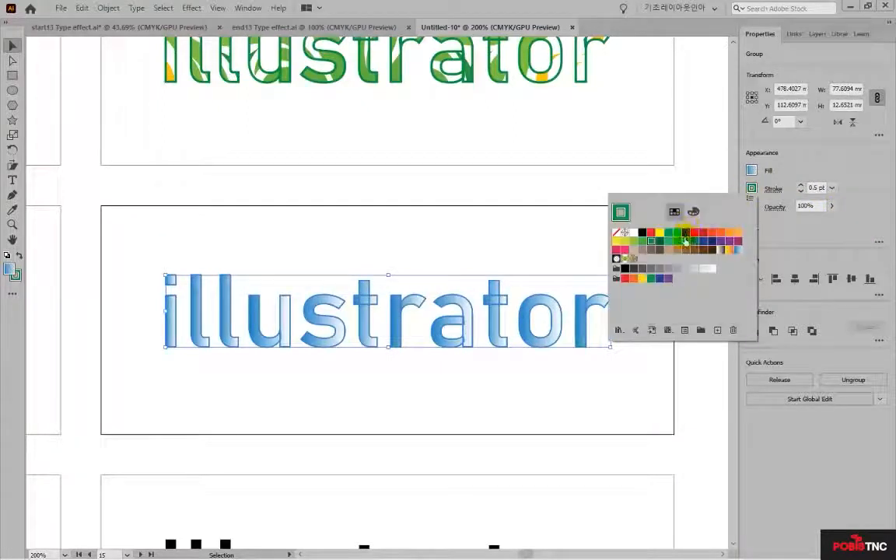
{"action": "left_click", "coordinate": [683, 241]}
{"action": "left_click", "coordinate": [570, 189]}
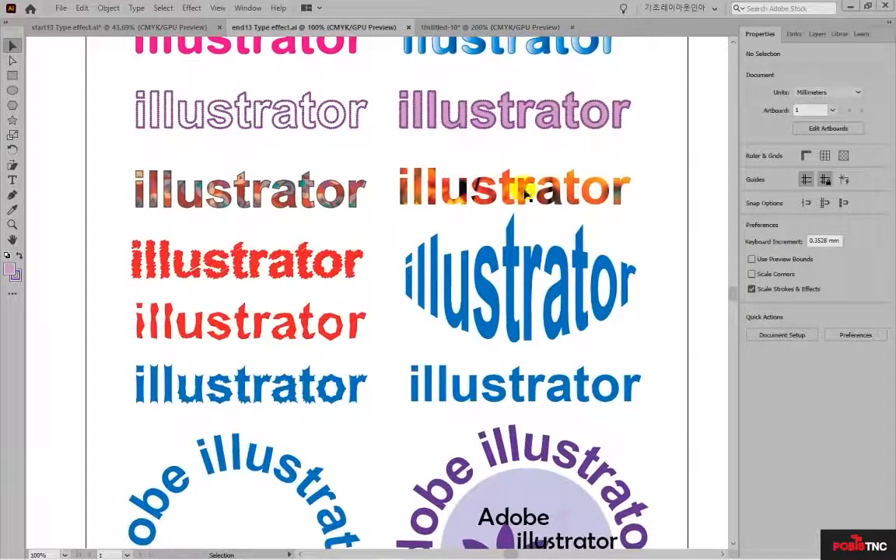
Check the orange photo-filled sample in the end13 Type effect document and place the 13house image, unlinked, on artboard 20 of Untitled-10
{"action": "left_click", "coordinate": [539, 209]}
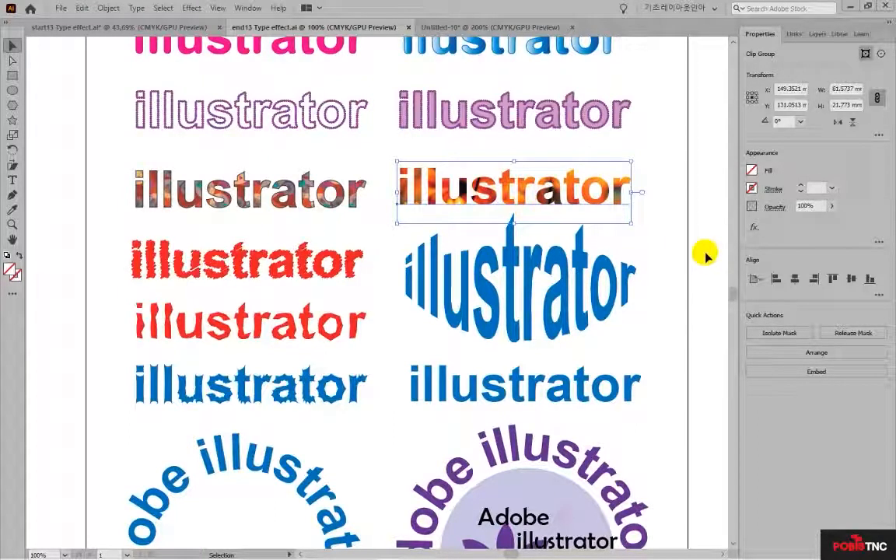
{"action": "key", "text": "ctrl+Tab"}
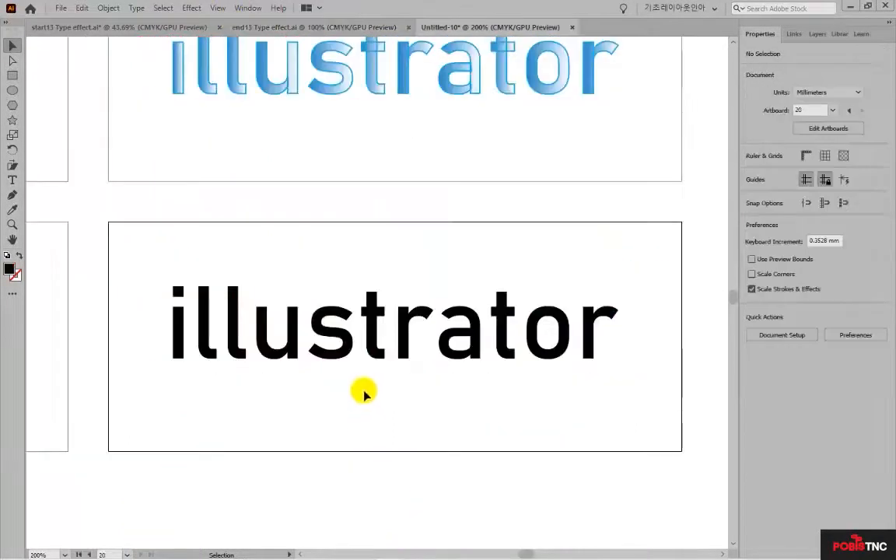
{"action": "left_click", "coordinate": [61, 10]}
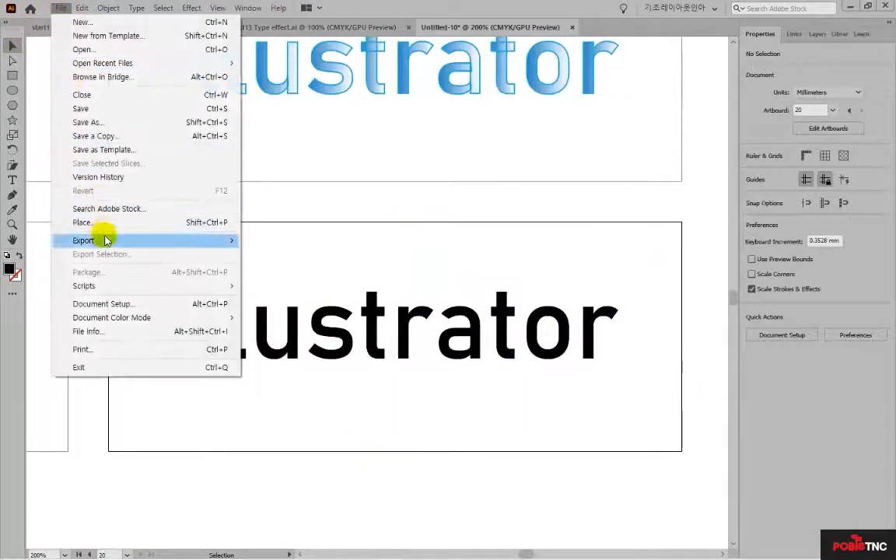
{"action": "left_click", "coordinate": [82, 223]}
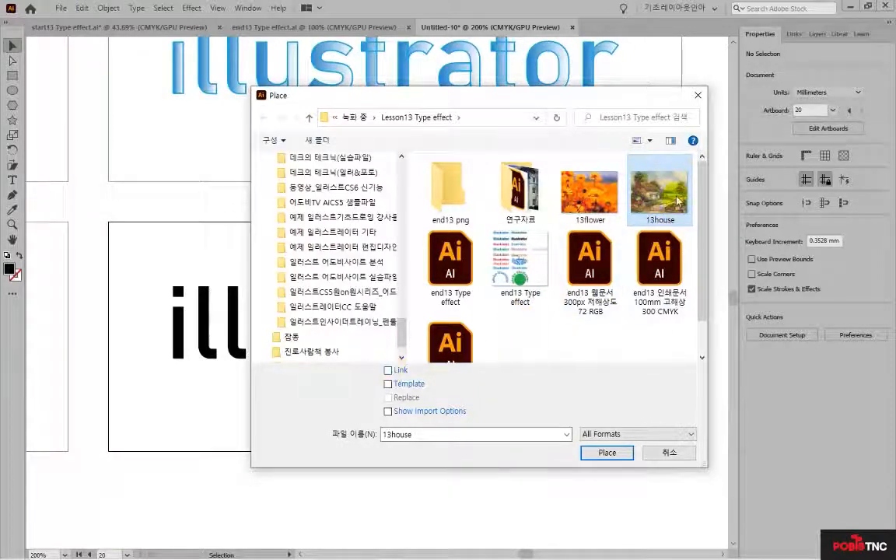
{"action": "left_click", "coordinate": [617, 453]}
{"action": "left_click", "coordinate": [119, 195]}
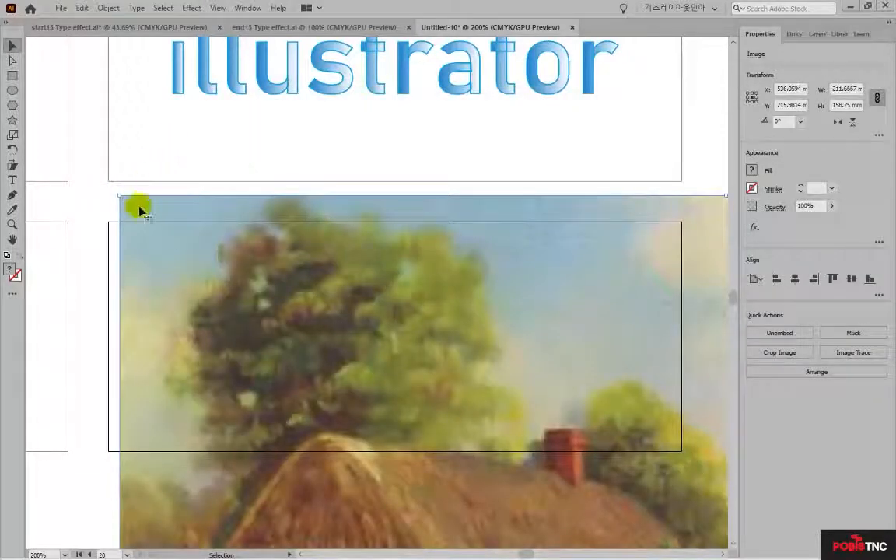
Scale the house image down to about 87 × 65 mm and position it over the text on artboard 20
{"action": "left_click_drag", "start_coordinate": [121, 196], "coordinate": [491, 390]}
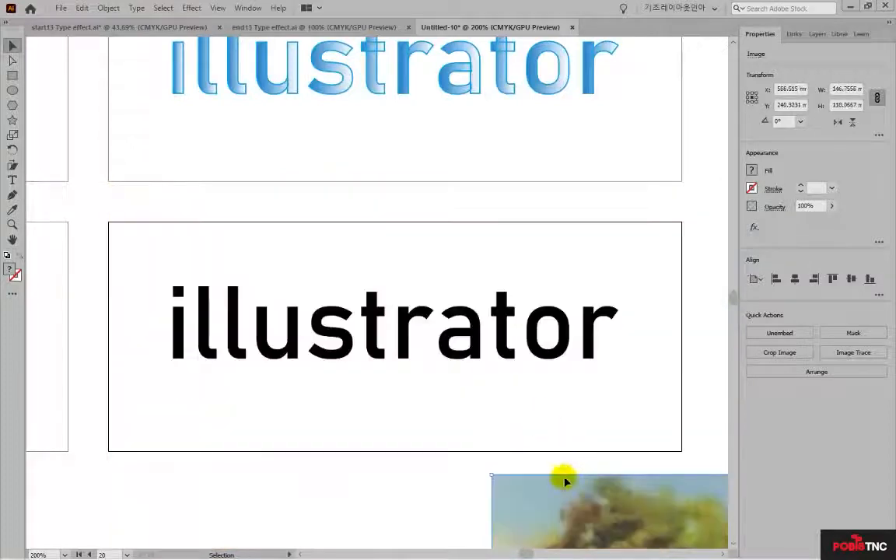
{"action": "left_click_drag", "start_coordinate": [563, 476], "coordinate": [164, 194]}
{"action": "left_click_drag", "start_coordinate": [94, 195], "coordinate": [537, 410]}
{"action": "left_click_drag", "start_coordinate": [614, 536], "coordinate": [205, 185]}
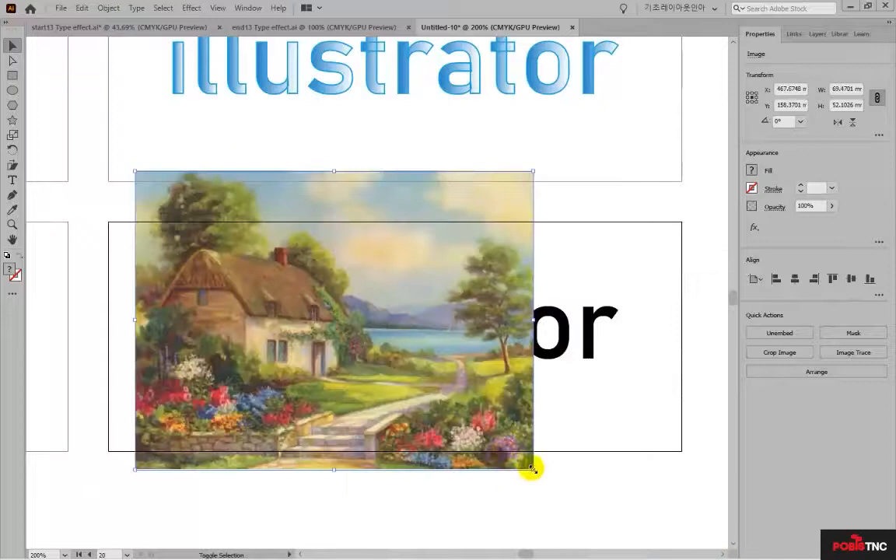
{"action": "left_click_drag", "start_coordinate": [531, 469], "coordinate": [686, 543]}
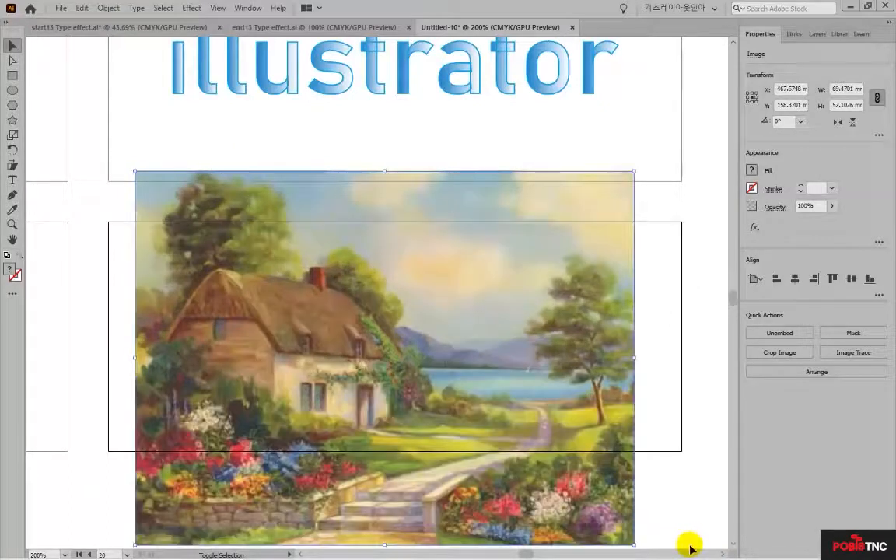
{"action": "left_click_drag", "start_coordinate": [644, 406], "coordinate": [638, 372]}
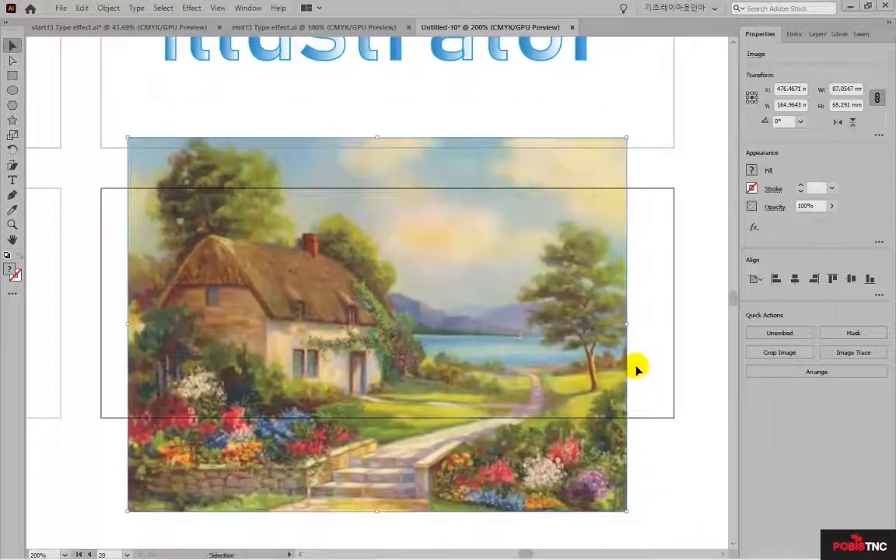
Send the house image to the back, behind the "illustrator" text on artboard 20
{"action": "left_click", "coordinate": [108, 8]}
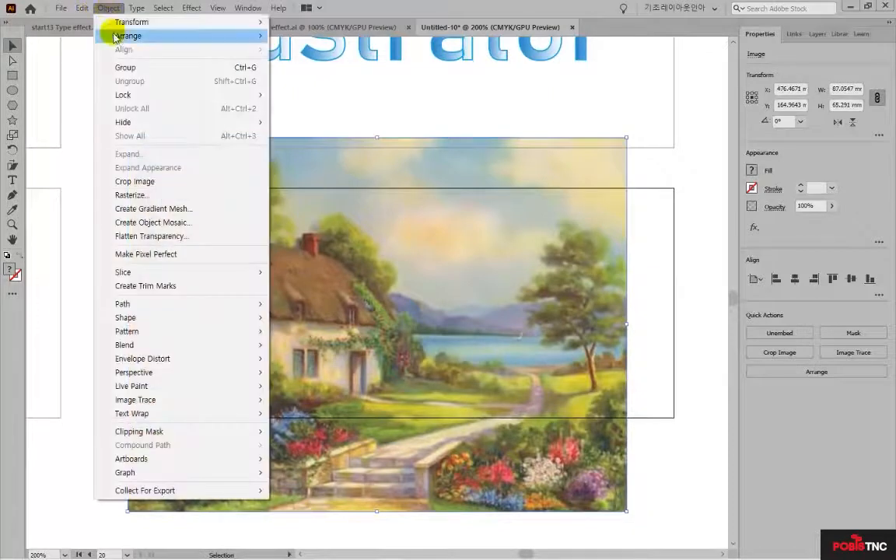
{"action": "mouse_move", "coordinate": [228, 39]}
{"action": "left_click", "coordinate": [336, 75]}
{"action": "left_click", "coordinate": [350, 88]}
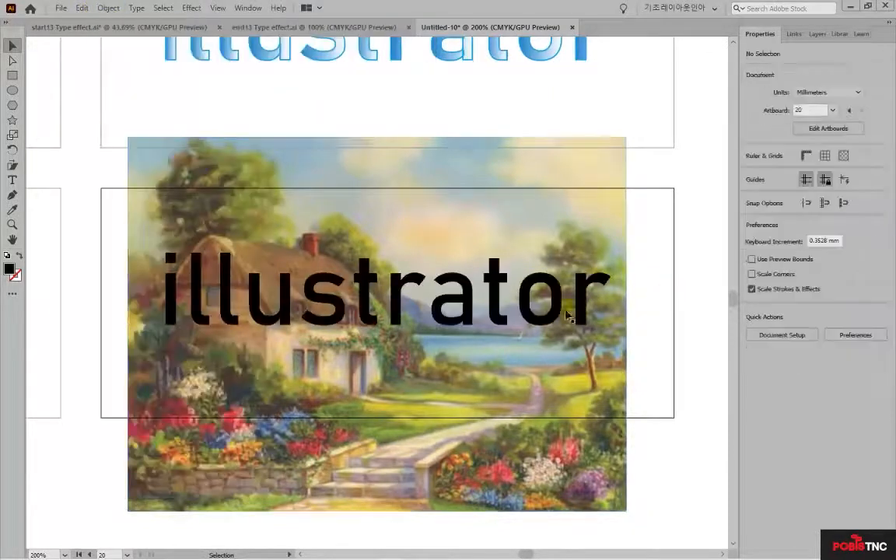
{"action": "left_click", "coordinate": [552, 327]}
{"action": "key", "text": "ctrl+z"}
Move the house image up so its flower beds lie behind the text, and make a clipping mask from both
{"action": "left_click_drag", "start_coordinate": [562, 456], "coordinate": [569, 347]}
{"action": "left_click", "coordinate": [512, 327], "text": "shift"}
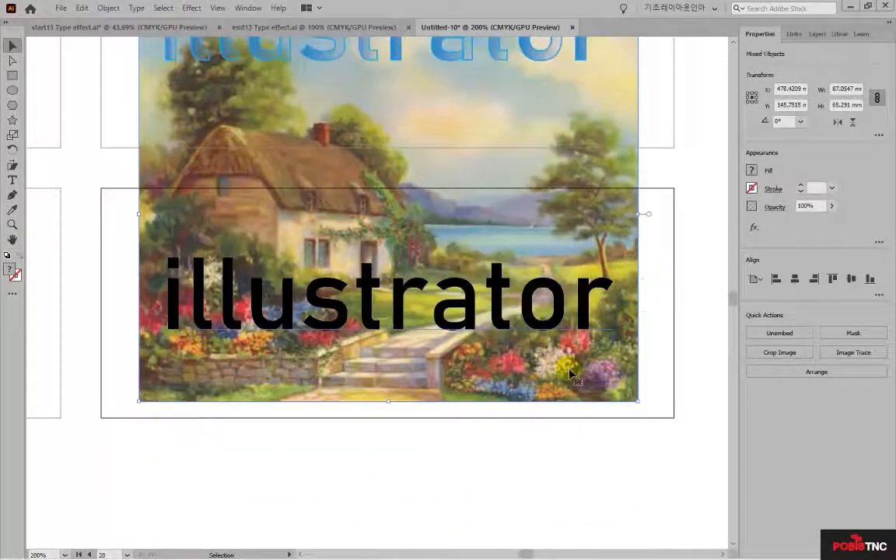
{"action": "left_click", "coordinate": [108, 8]}
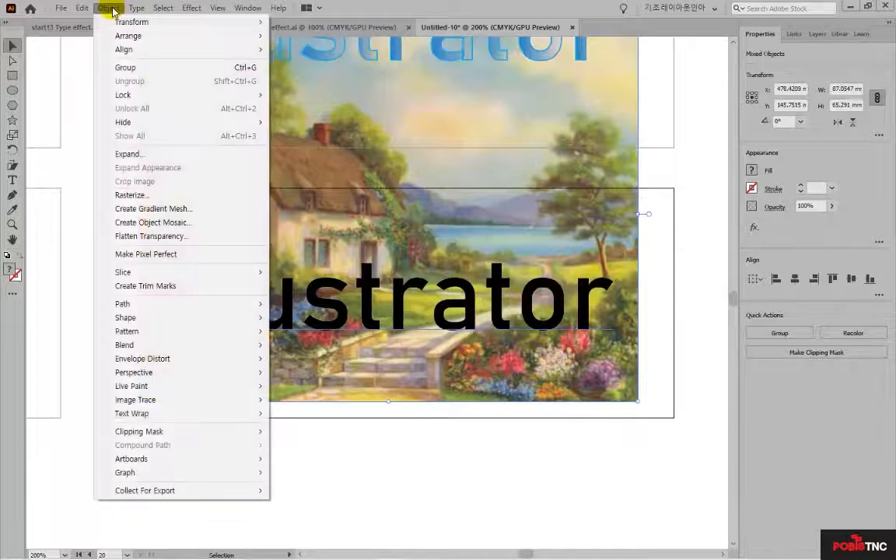
{"action": "mouse_move", "coordinate": [174, 433]}
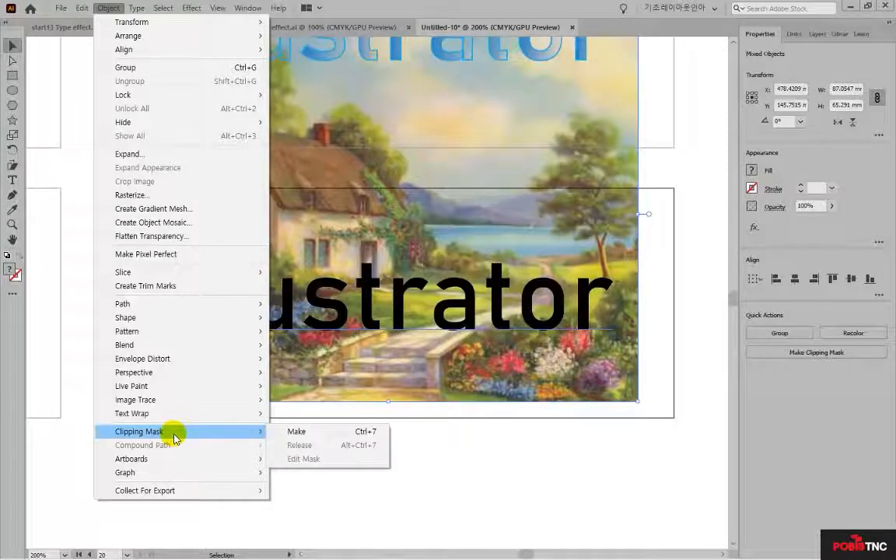
{"action": "left_click", "coordinate": [289, 431]}
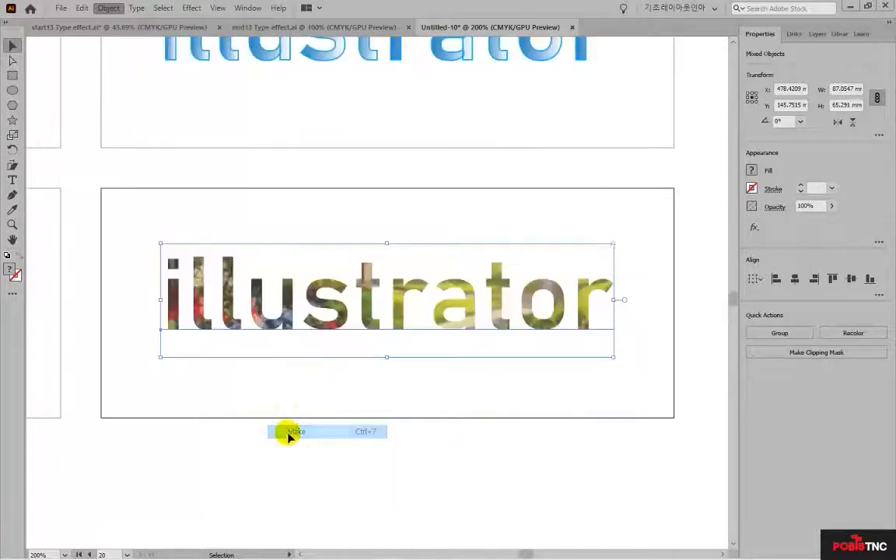
{"action": "left_click", "coordinate": [328, 448]}
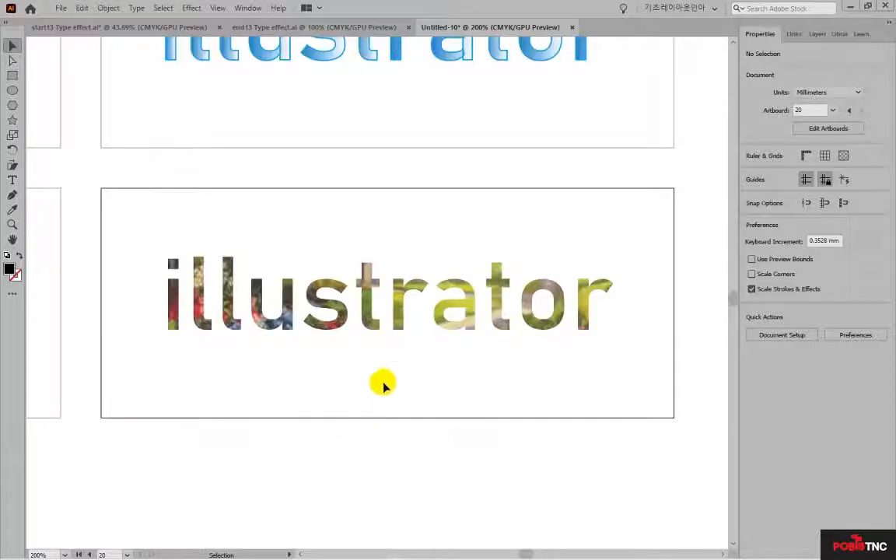
Try to add a 0.5 pt stroke to the image-clipped text on artboard 20
{"action": "left_click", "coordinate": [361, 325]}
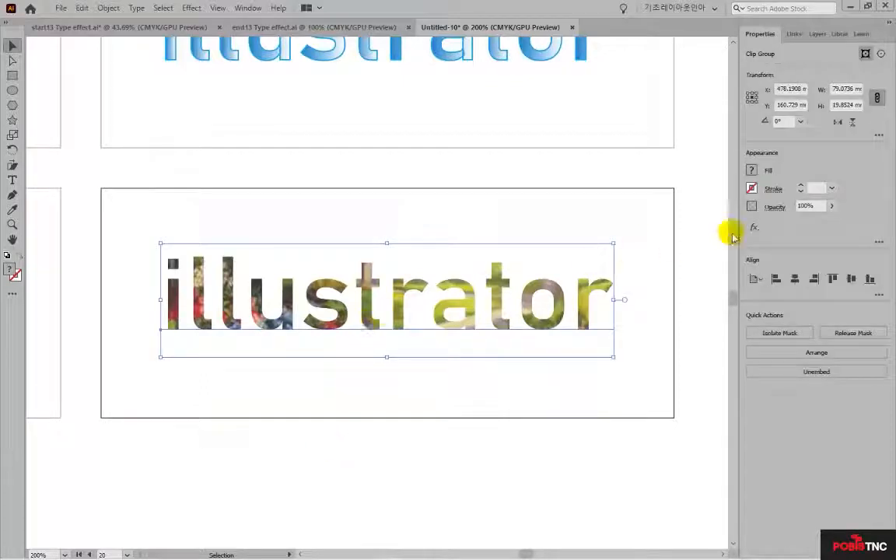
{"action": "left_click", "coordinate": [830, 187]}
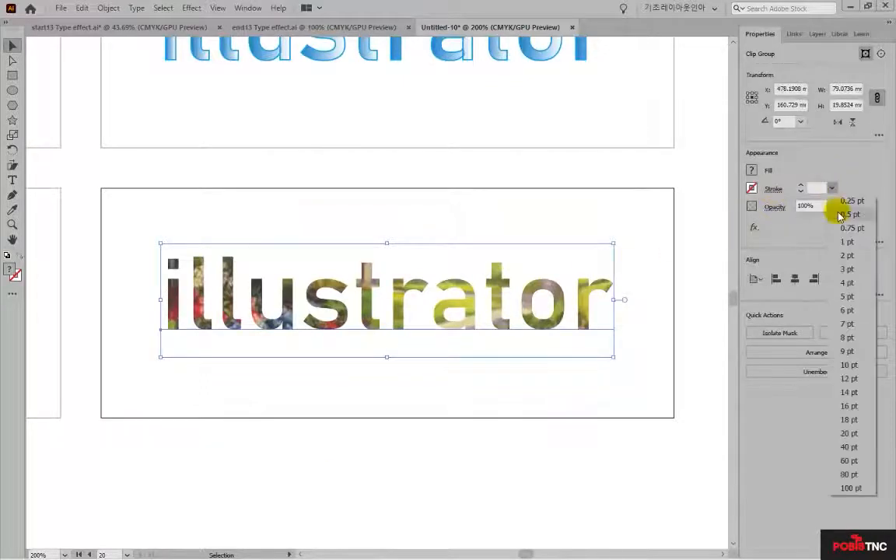
{"action": "left_click", "coordinate": [837, 210]}
{"action": "left_click", "coordinate": [646, 230]}
Release the clipping mask on artboard 20 and delete the house image
{"action": "key", "text": "ctrl+minus"}
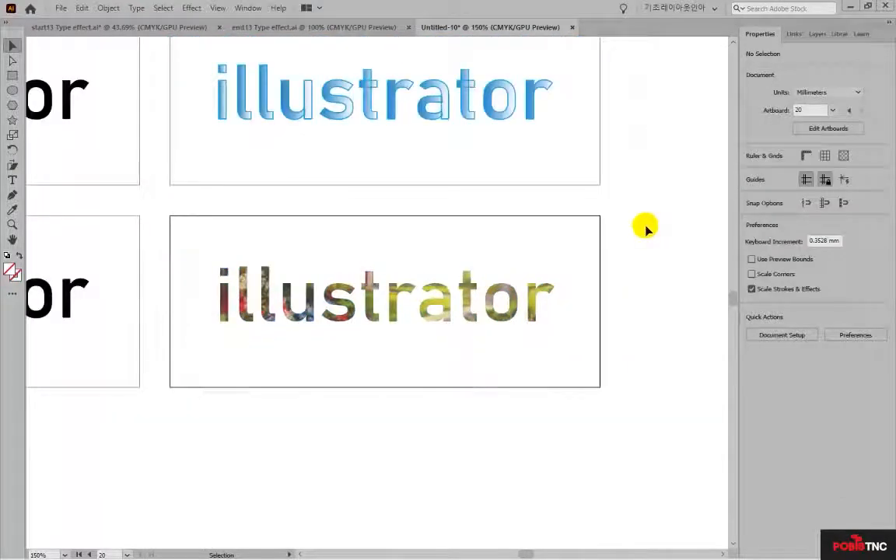
{"action": "left_click", "coordinate": [366, 303]}
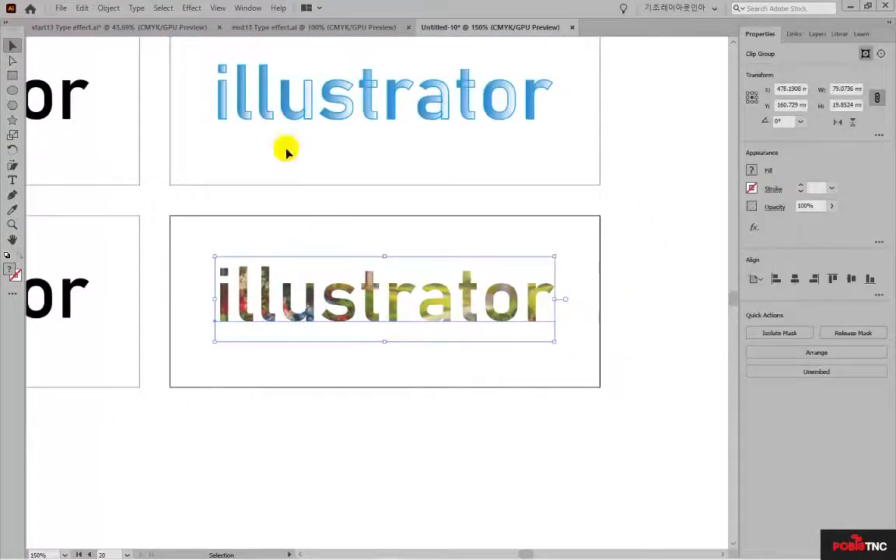
{"action": "left_click", "coordinate": [108, 8]}
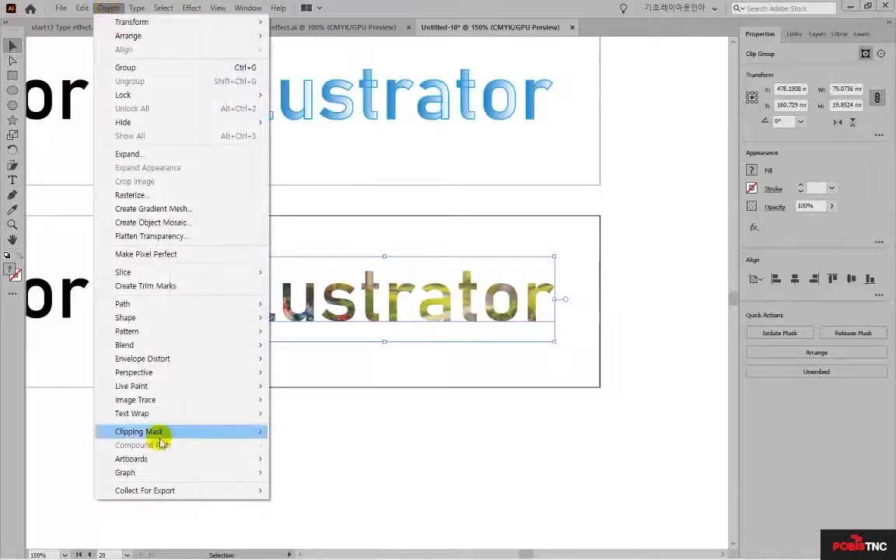
{"action": "mouse_move", "coordinate": [150, 431]}
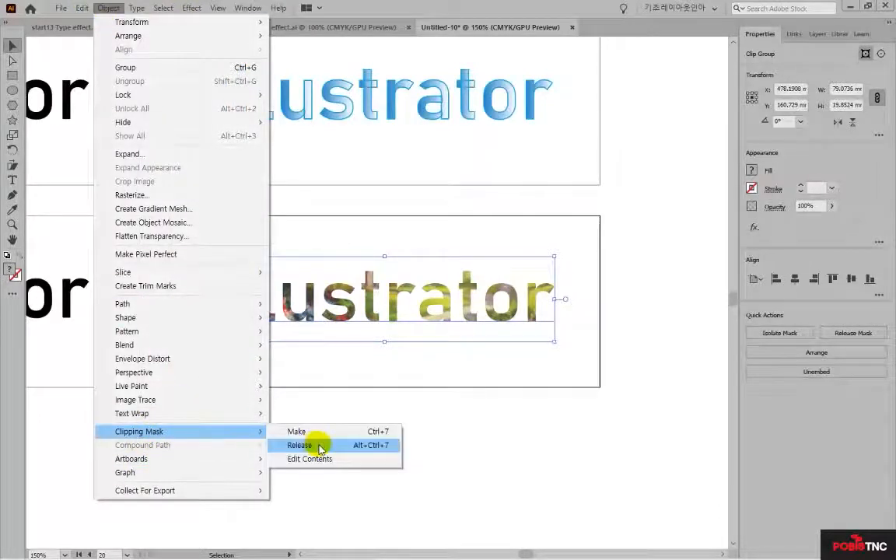
{"action": "left_click", "coordinate": [320, 448]}
{"action": "left_click", "coordinate": [304, 410]}
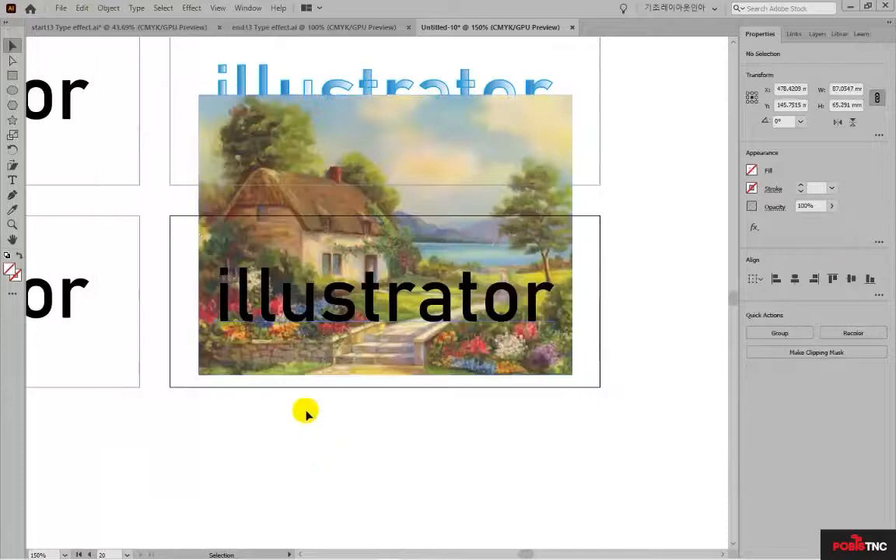
{"action": "left_click_drag", "start_coordinate": [260, 230], "coordinate": [620, 311]}
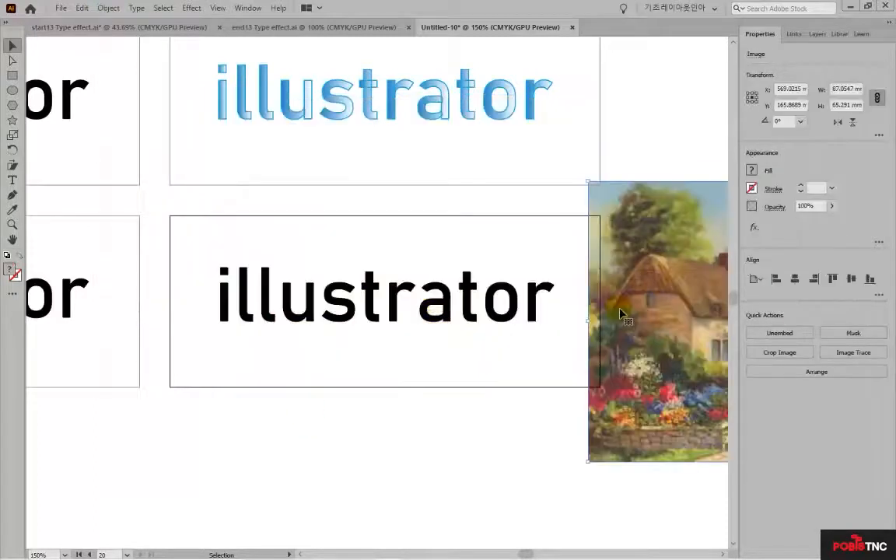
{"action": "left_click", "coordinate": [620, 310]}
Place the orange flower photo over the "illustrator" text on artboard 20, about 91 mm wide and 68 mm high
{"action": "left_click", "coordinate": [61, 8]}
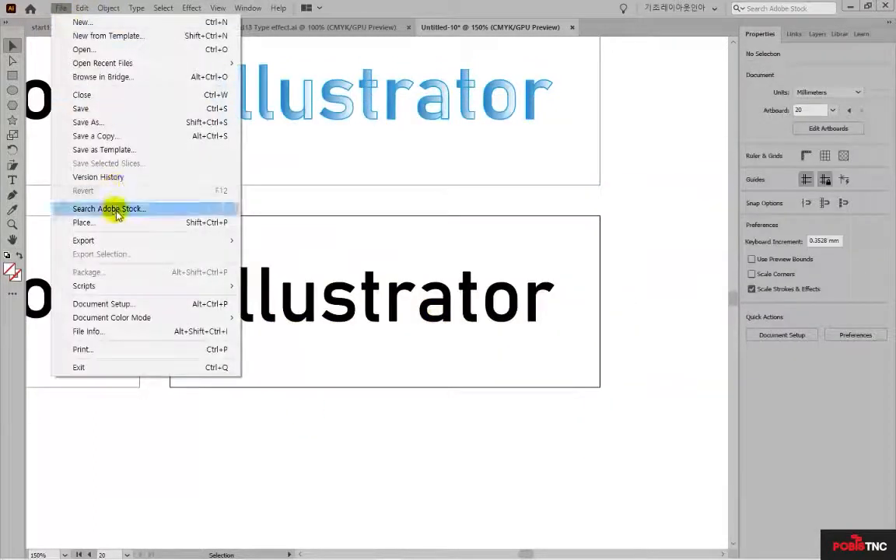
{"action": "left_click", "coordinate": [113, 223]}
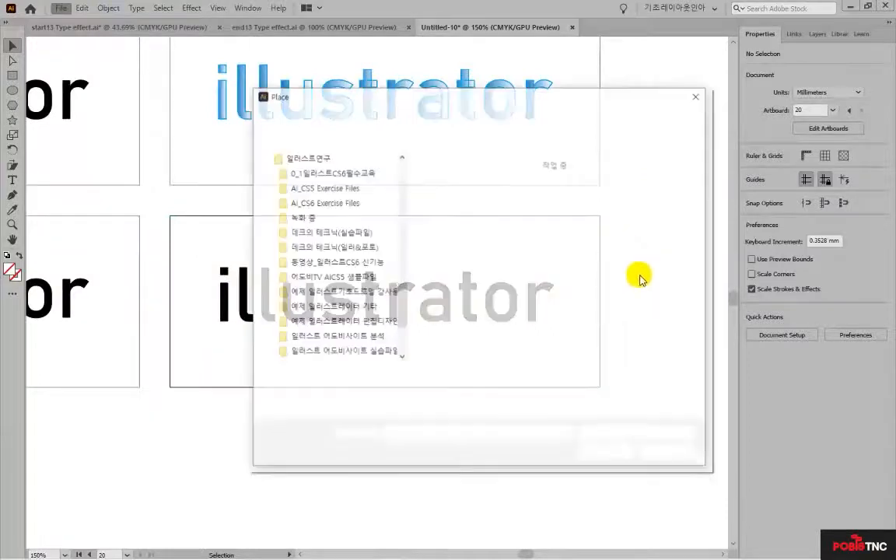
{"action": "double_click", "coordinate": [594, 196]}
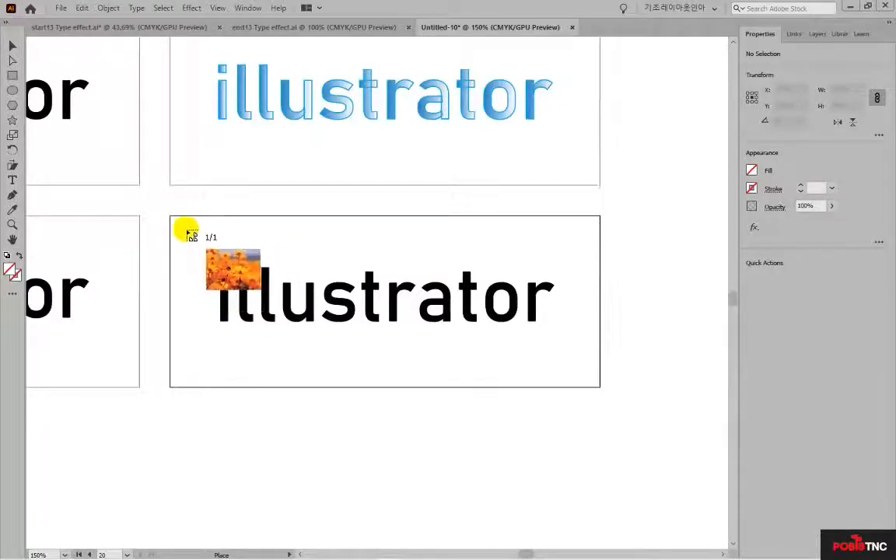
{"action": "left_click_drag", "start_coordinate": [185, 227], "coordinate": [640, 519]}
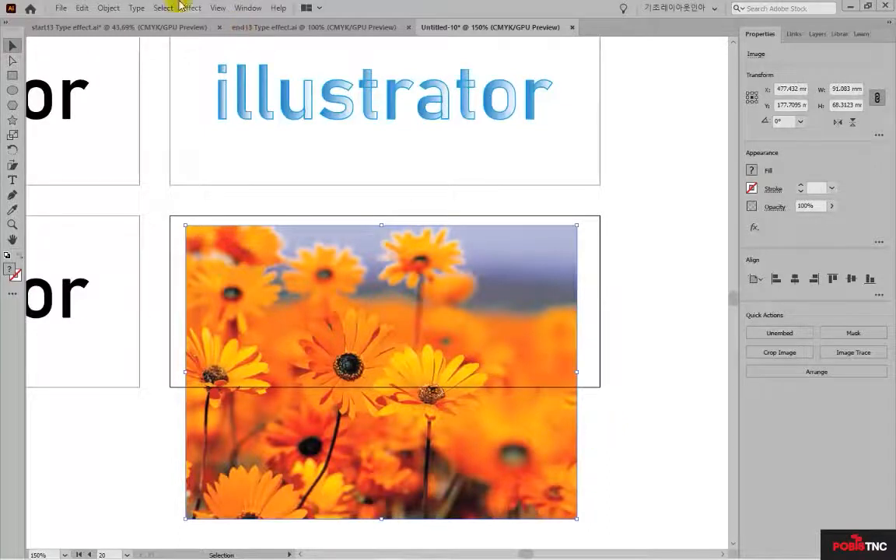
Send the flower photo to the back and move it up so its blossoms lie behind the text
{"action": "left_click", "coordinate": [109, 7]}
{"action": "mouse_move", "coordinate": [235, 38]}
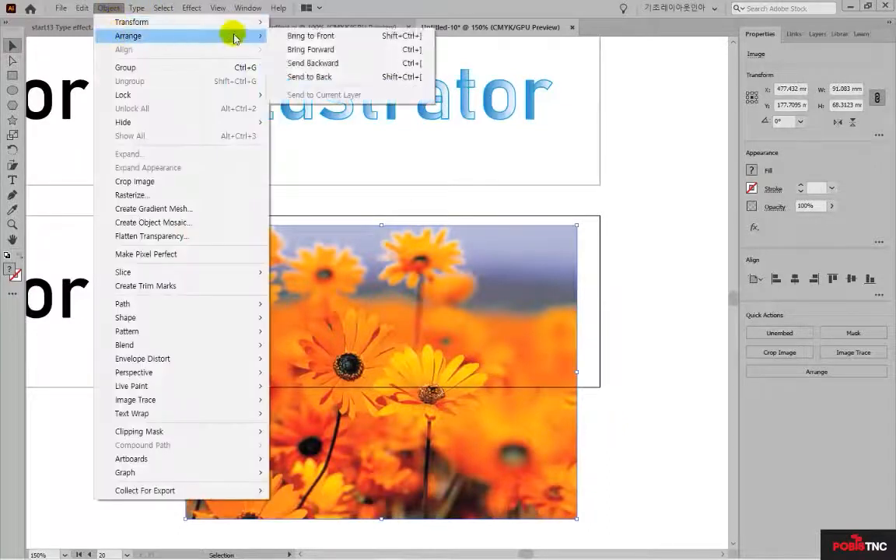
{"action": "left_click", "coordinate": [342, 76]}
{"action": "left_click_drag", "start_coordinate": [507, 496], "coordinate": [509, 402]}
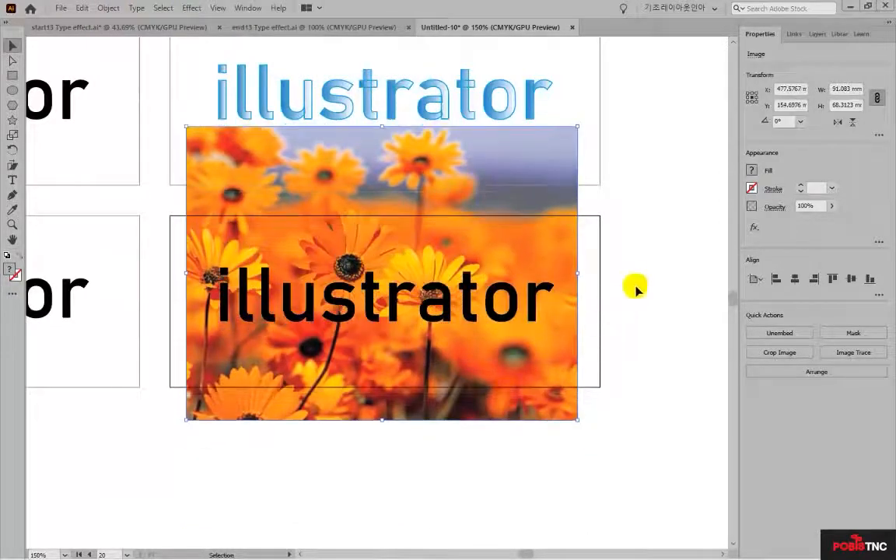
Make a clipping mask from the flower photo and the "illustrator" text on artboard 20, and deselect it
{"action": "left_click", "coordinate": [434, 300], "text": "shift"}
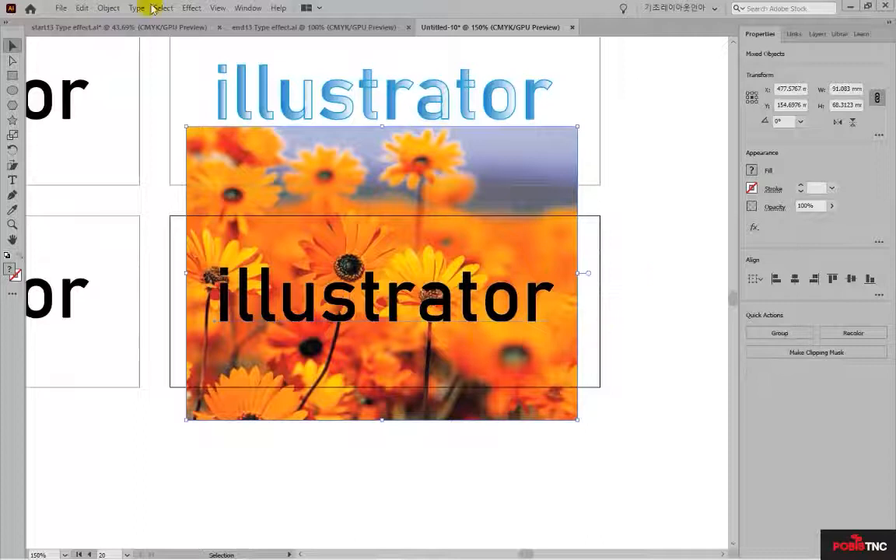
{"action": "left_click", "coordinate": [107, 9]}
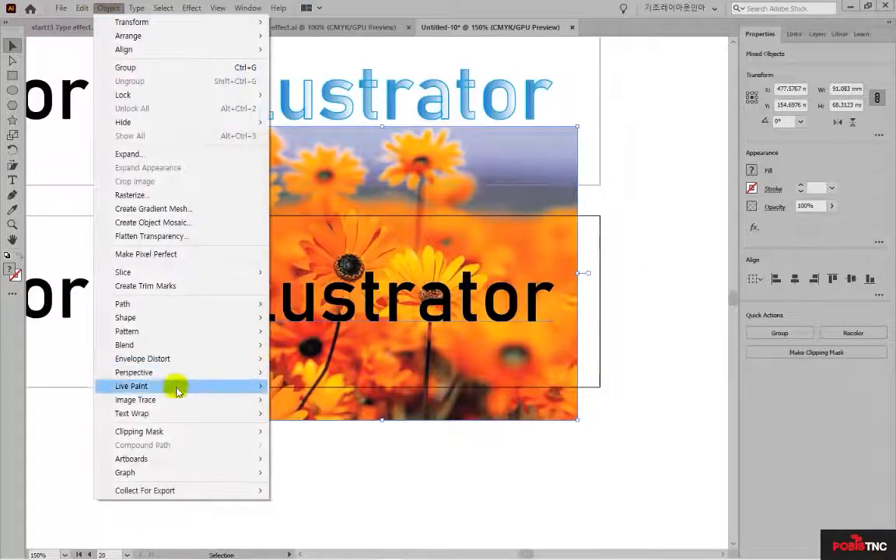
{"action": "mouse_move", "coordinate": [164, 431]}
{"action": "left_click", "coordinate": [279, 431]}
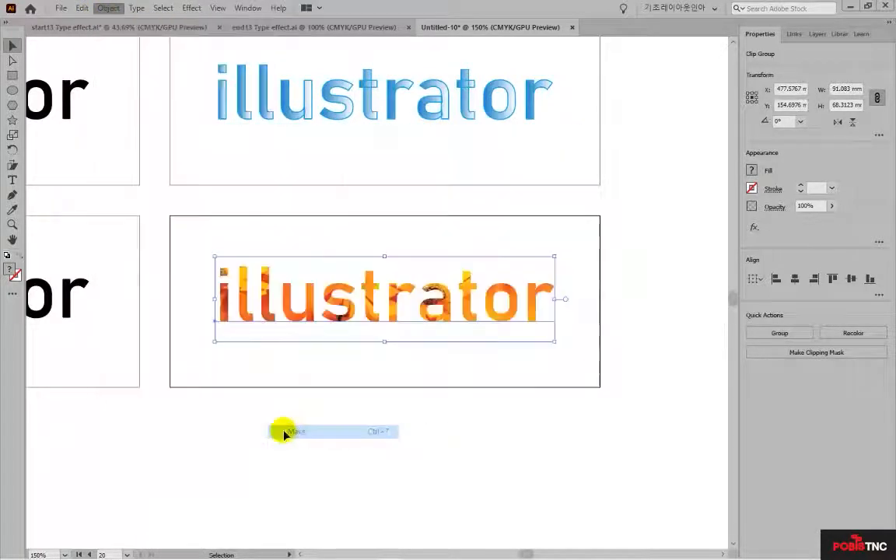
{"action": "left_click", "coordinate": [308, 471]}
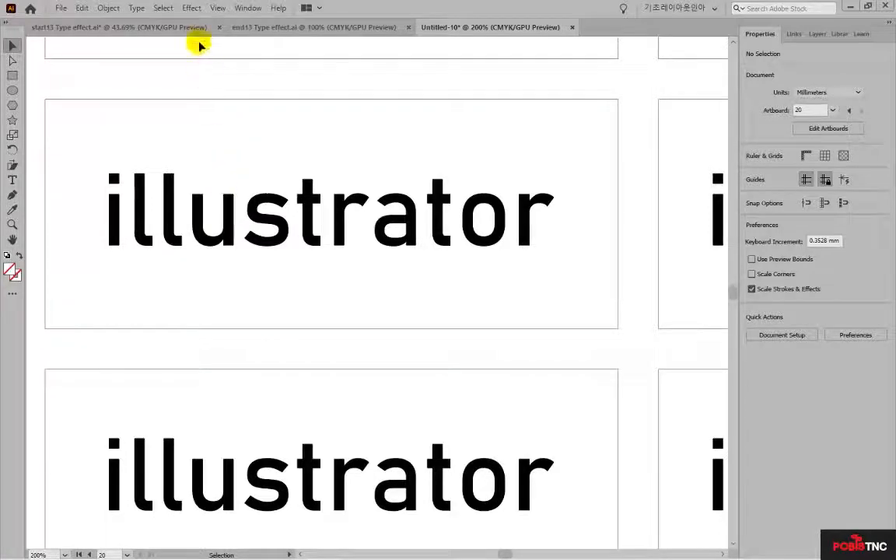
{"action": "left_click", "coordinate": [190, 9]}
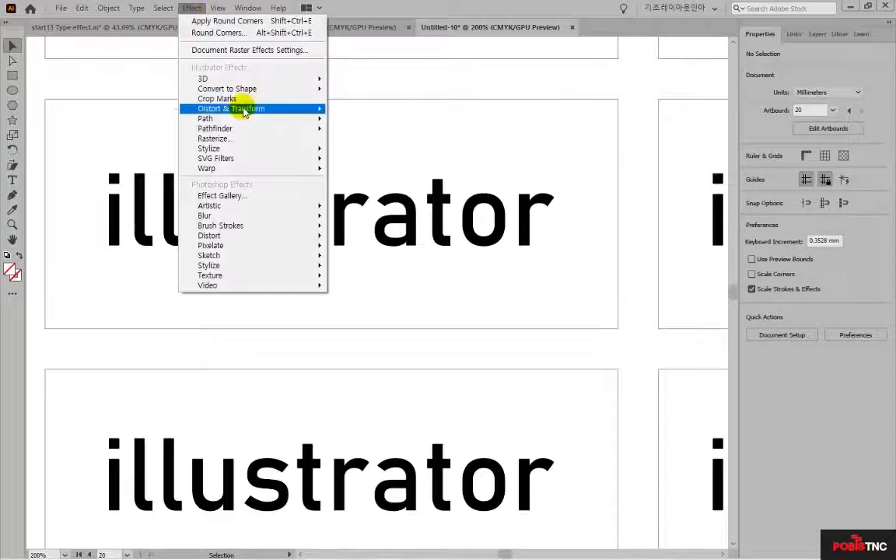
{"action": "mouse_move", "coordinate": [244, 110]}
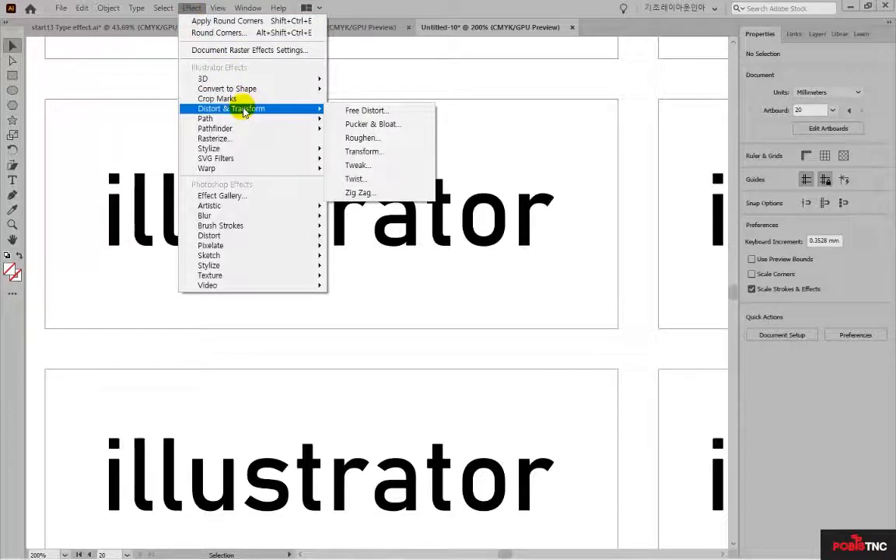
{"action": "mouse_move", "coordinate": [231, 170]}
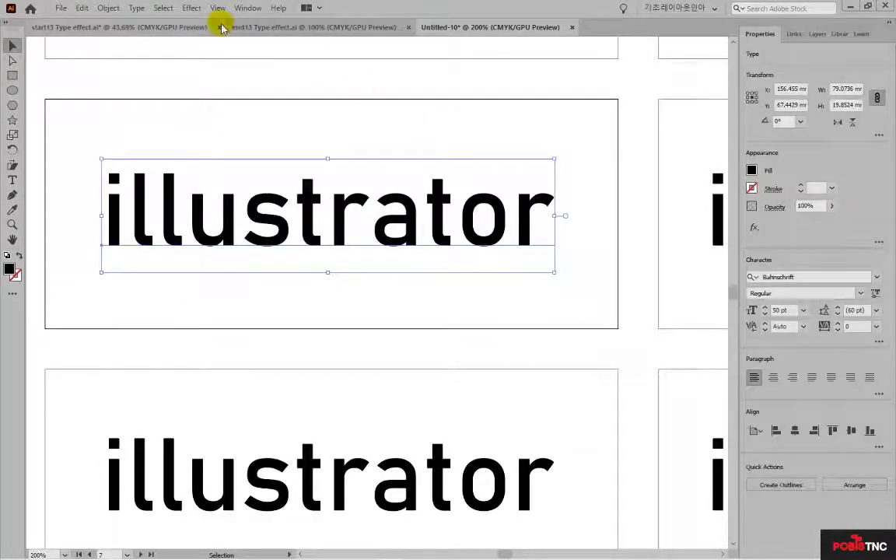
Apply a Roughen effect to the text on artboard 7 with relative size 3%, detail 23/in and corner points
{"action": "left_click", "coordinate": [192, 7]}
{"action": "mouse_move", "coordinate": [254, 109]}
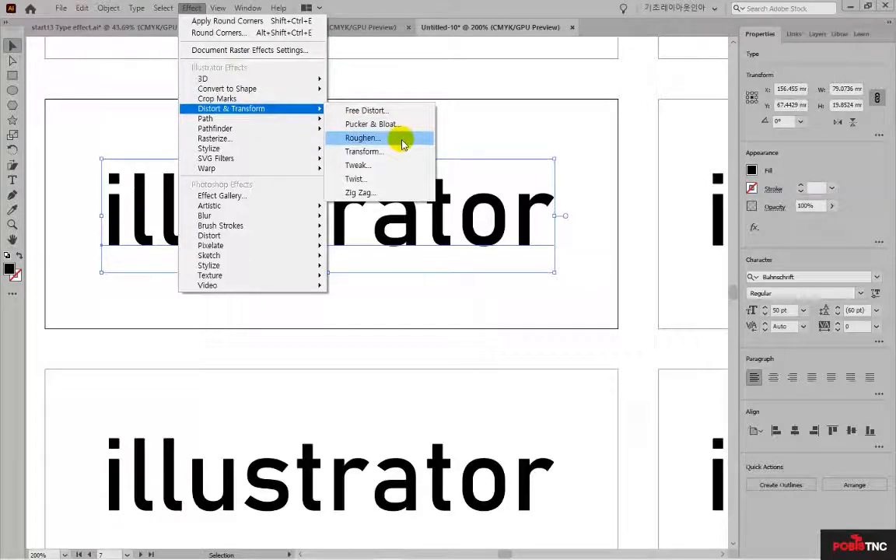
{"action": "left_click", "coordinate": [402, 144]}
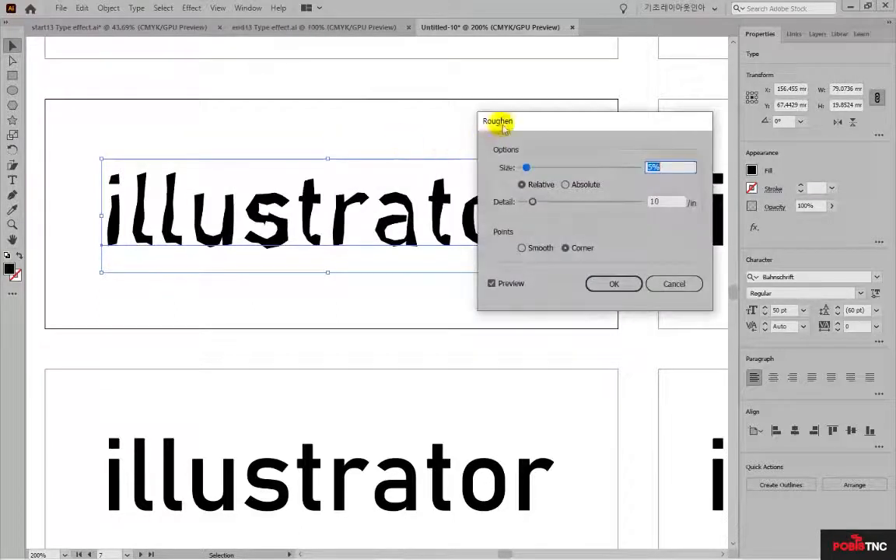
{"action": "left_click_drag", "start_coordinate": [496, 120], "coordinate": [574, 66]}
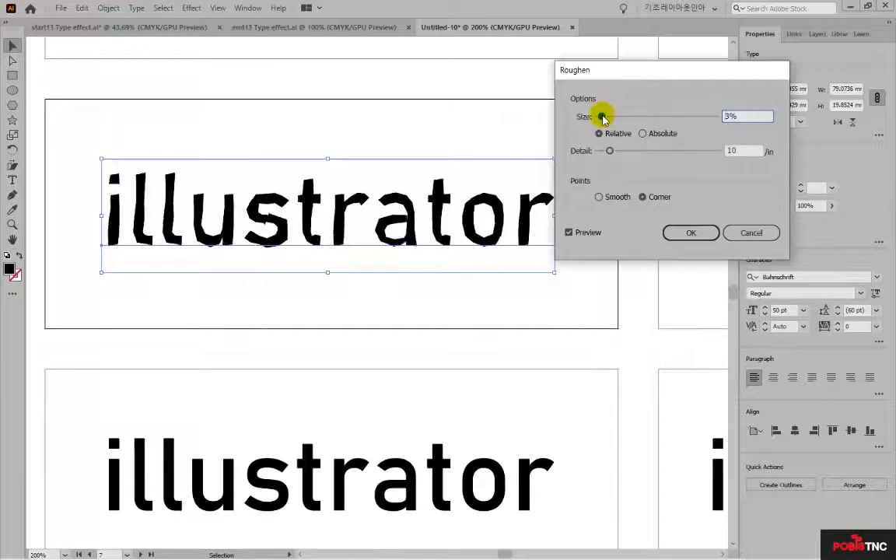
{"action": "left_click_drag", "start_coordinate": [609, 151], "coordinate": [625, 151]}
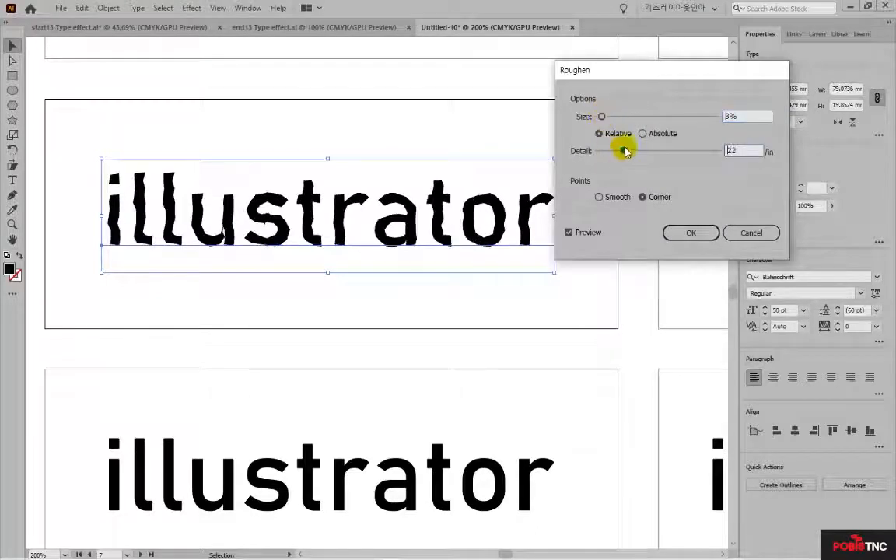
{"action": "left_click", "coordinate": [599, 197]}
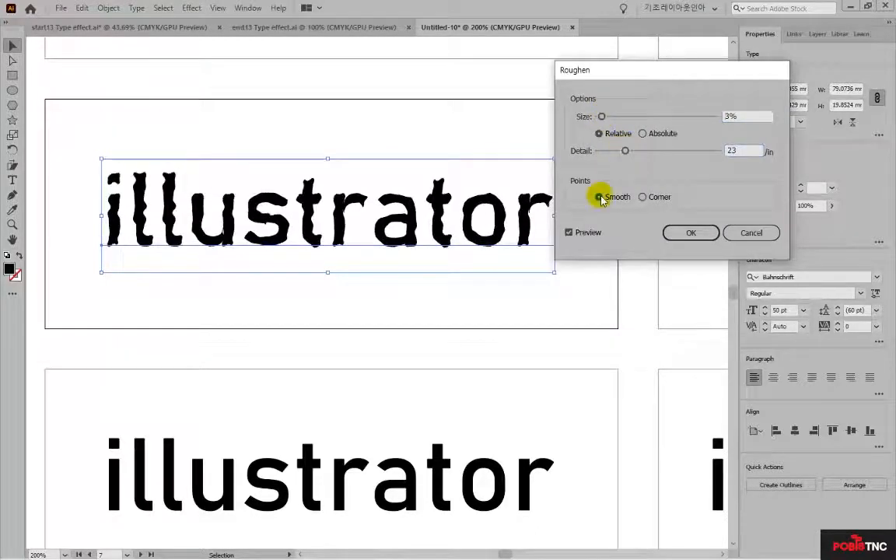
{"action": "left_click", "coordinate": [642, 197]}
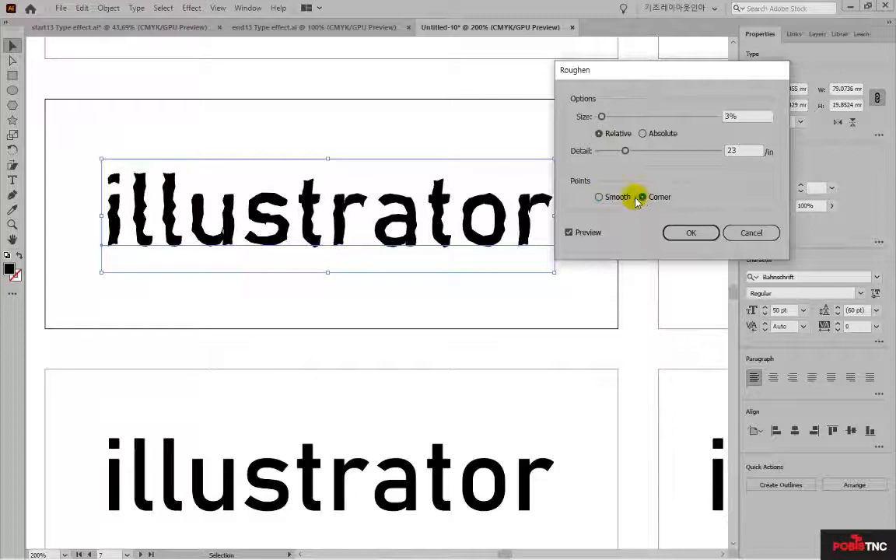
{"action": "left_click", "coordinate": [699, 243]}
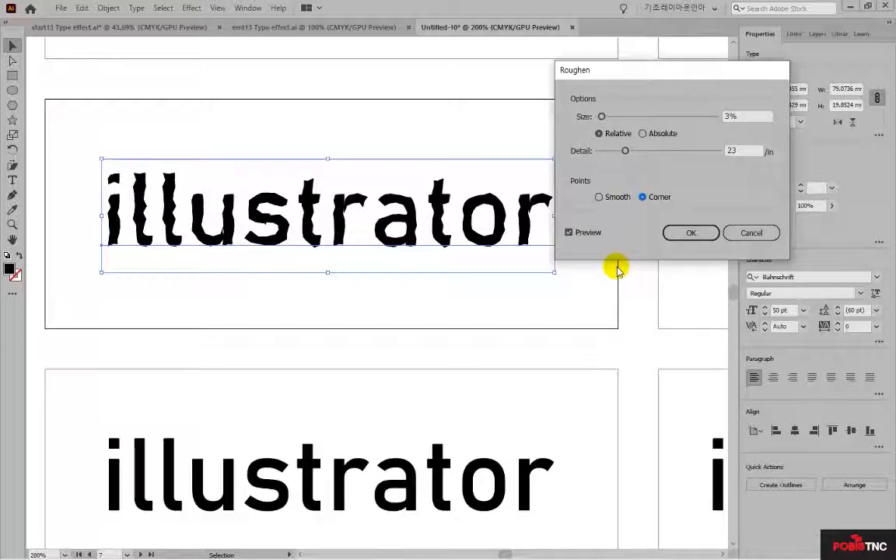
{"action": "left_click", "coordinate": [689, 233]}
{"action": "key", "text": "ctrl+z"}
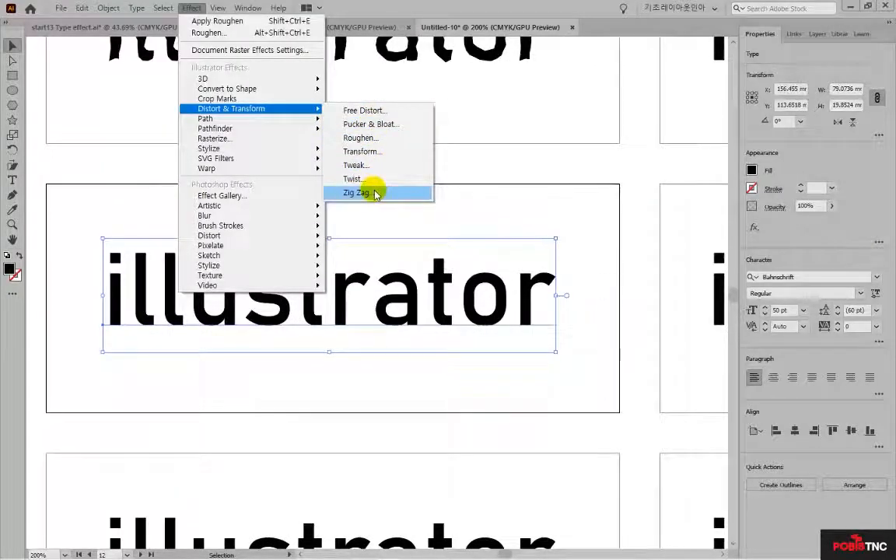
Start a horizontal Wave warp on the text on artboard 12 and set its bend to 30%
{"action": "mouse_move", "coordinate": [244, 170]}
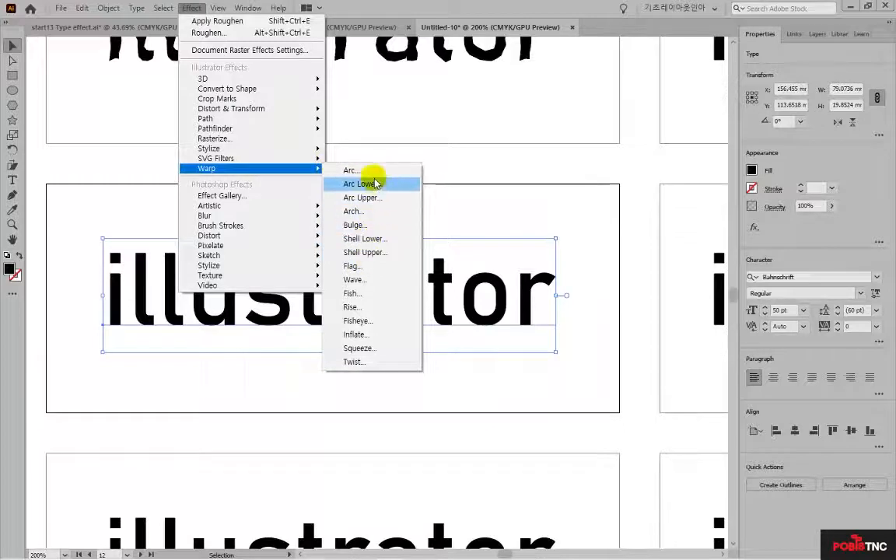
{"action": "left_click", "coordinate": [368, 285]}
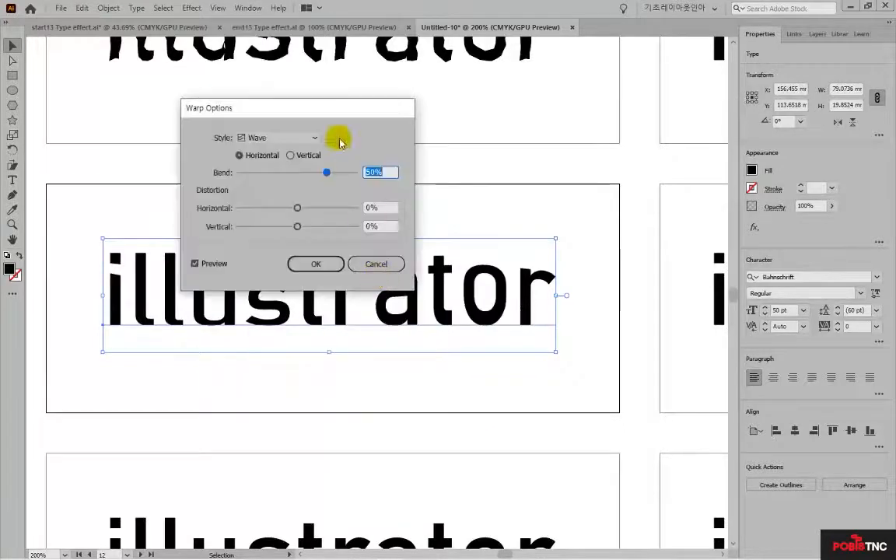
{"action": "left_click_drag", "start_coordinate": [311, 114], "coordinate": [557, 73]}
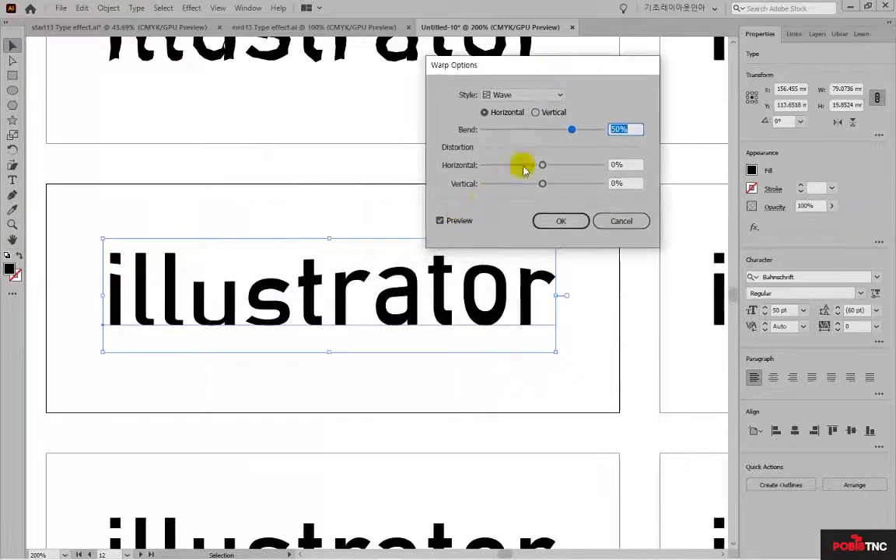
{"action": "mouse_move", "coordinate": [573, 131]}
{"action": "left_mouse_down"}
{"action": "mouse_move", "coordinate": [594, 131]}
{"action": "mouse_move", "coordinate": [508, 121]}
{"action": "mouse_move", "coordinate": [559, 129]}
{"action": "left_mouse_up"}
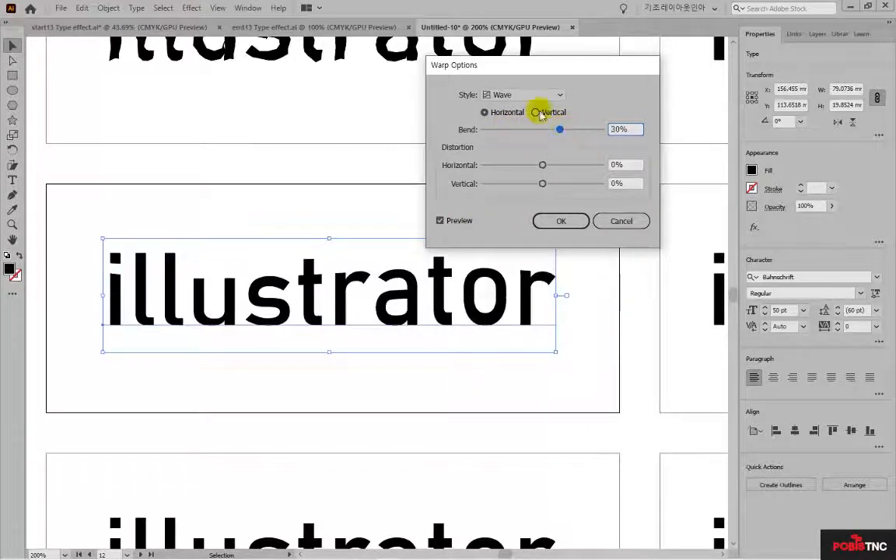
Preview the Arc, Bulge and Flag warp styles on the artboard 12 text, and apply Bulge
{"action": "left_click", "coordinate": [549, 97]}
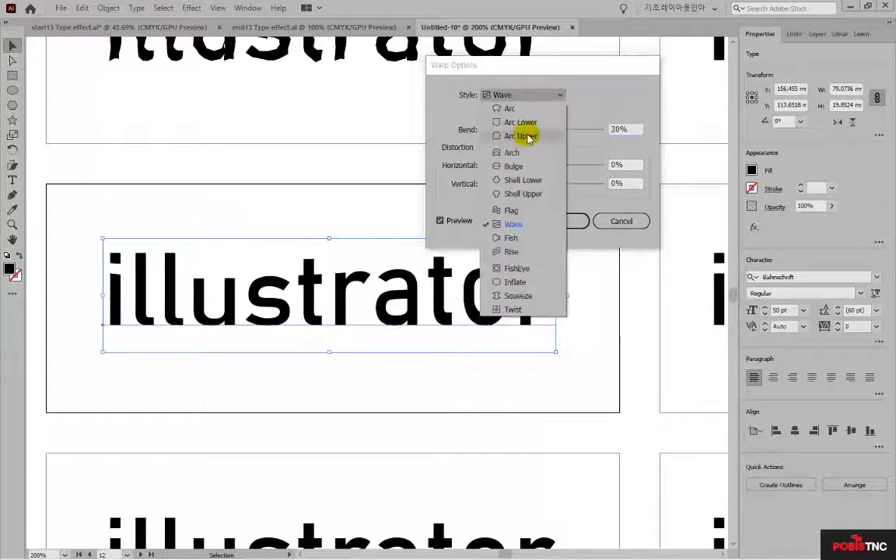
{"action": "left_click", "coordinate": [510, 109]}
{"action": "left_click", "coordinate": [516, 96]}
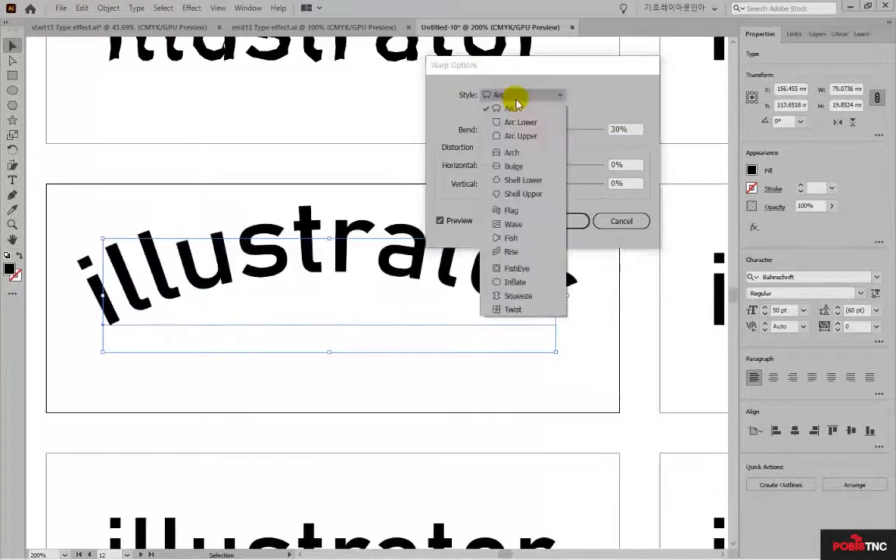
{"action": "left_click", "coordinate": [514, 166]}
{"action": "left_click", "coordinate": [523, 95]}
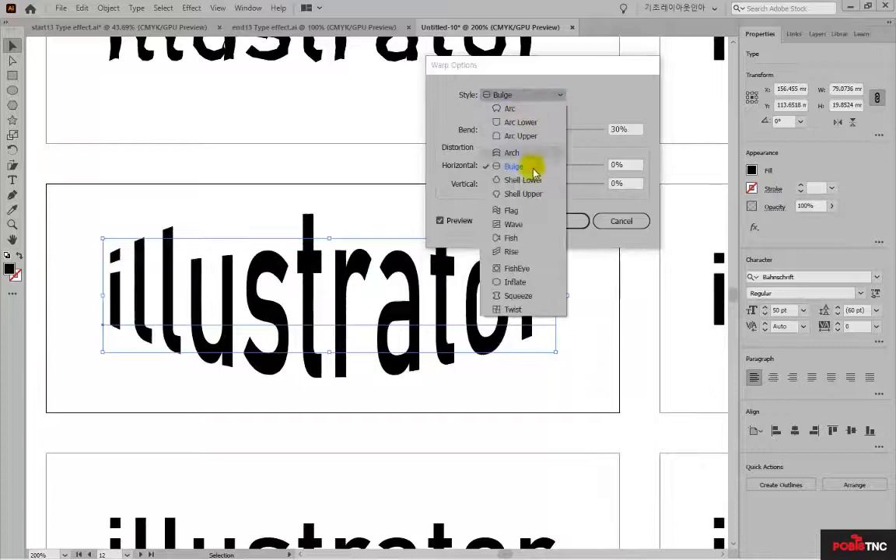
{"action": "left_click", "coordinate": [511, 210]}
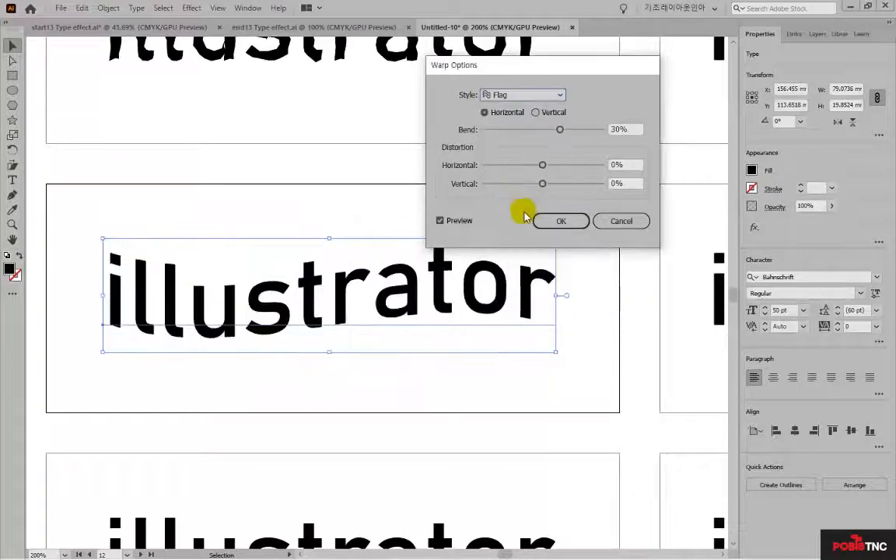
{"action": "left_click", "coordinate": [532, 97]}
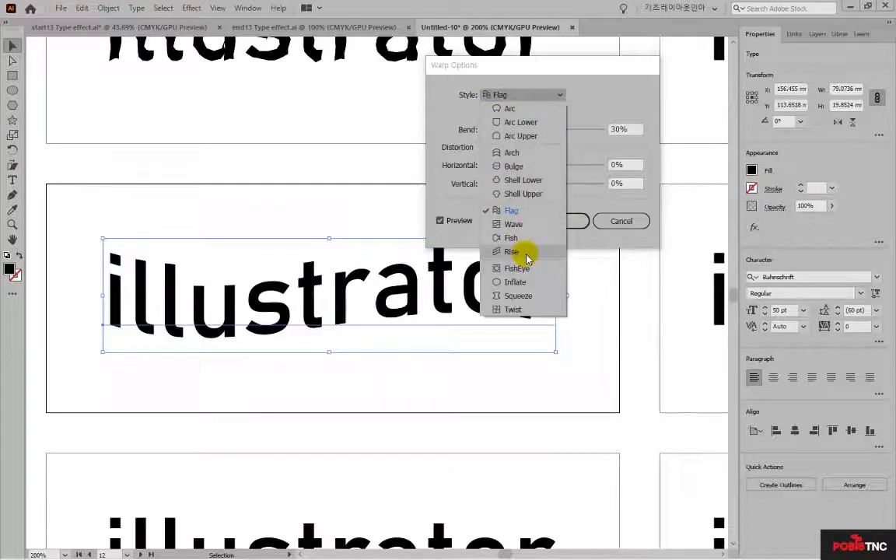
{"action": "left_click", "coordinate": [513, 166]}
{"action": "left_click", "coordinate": [567, 223]}
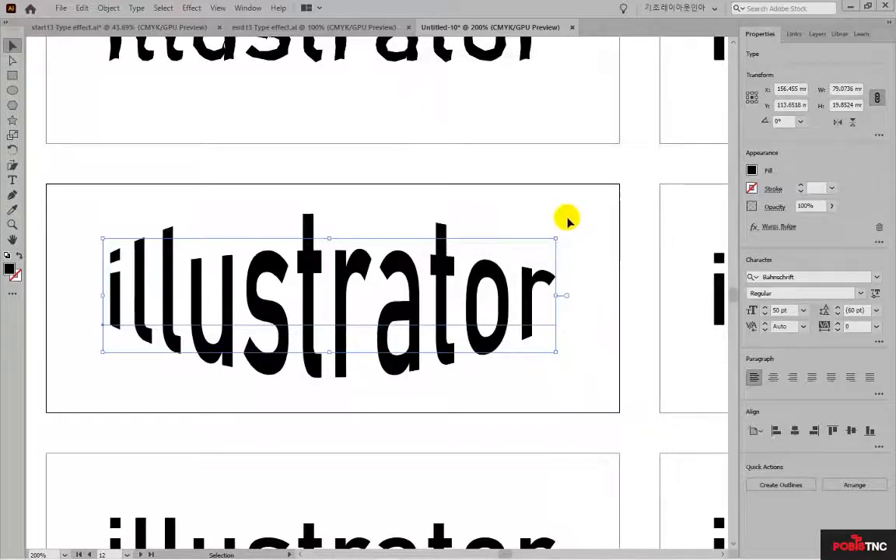
Check the circular text in end13 Type effect.ai, and draw a black circle about 46 mm across on artboard 17 of Untitled-10
{"action": "key", "text": "ctrl+shift+Tab"}
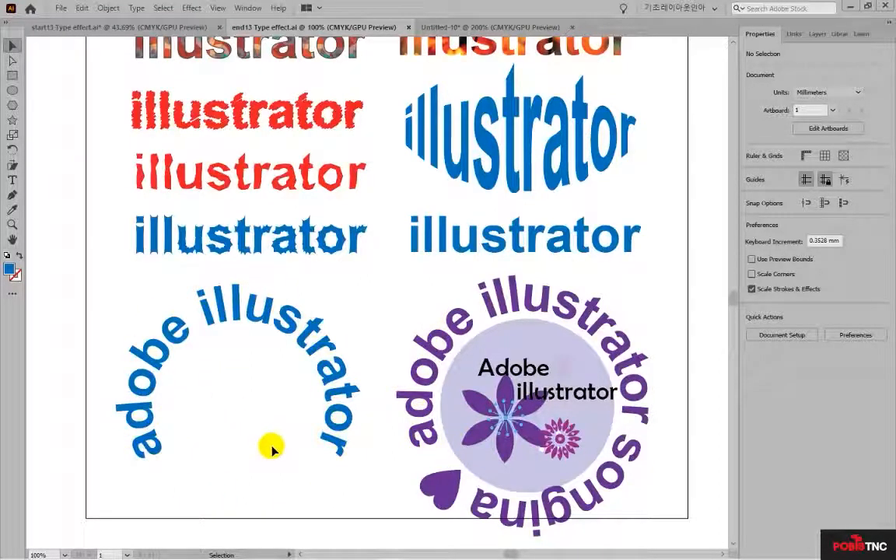
{"action": "left_click", "coordinate": [446, 27]}
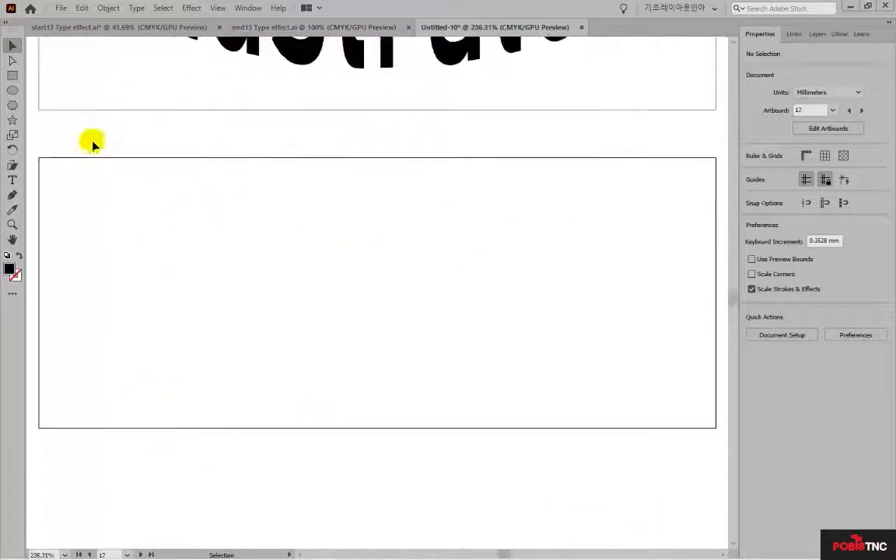
{"action": "left_click", "coordinate": [12, 90]}
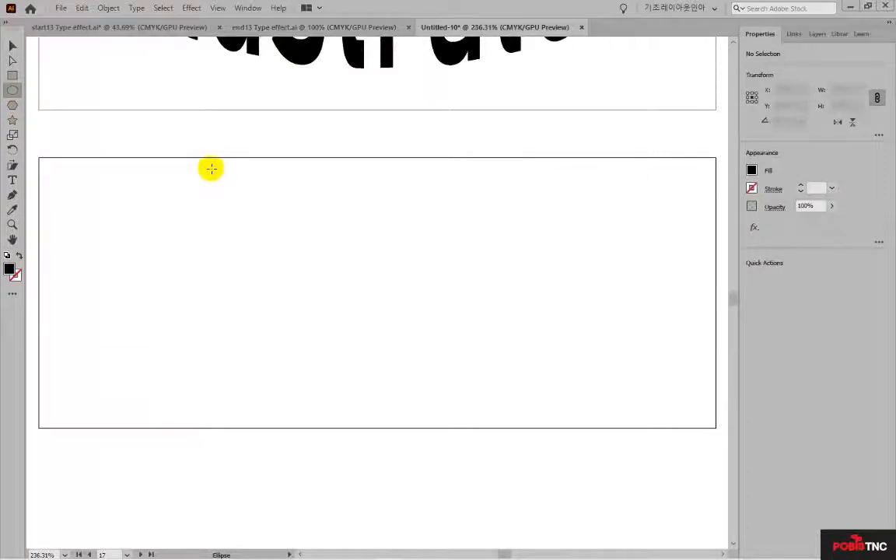
{"action": "left_click_drag", "start_coordinate": [210, 168], "coordinate": [524, 460]}
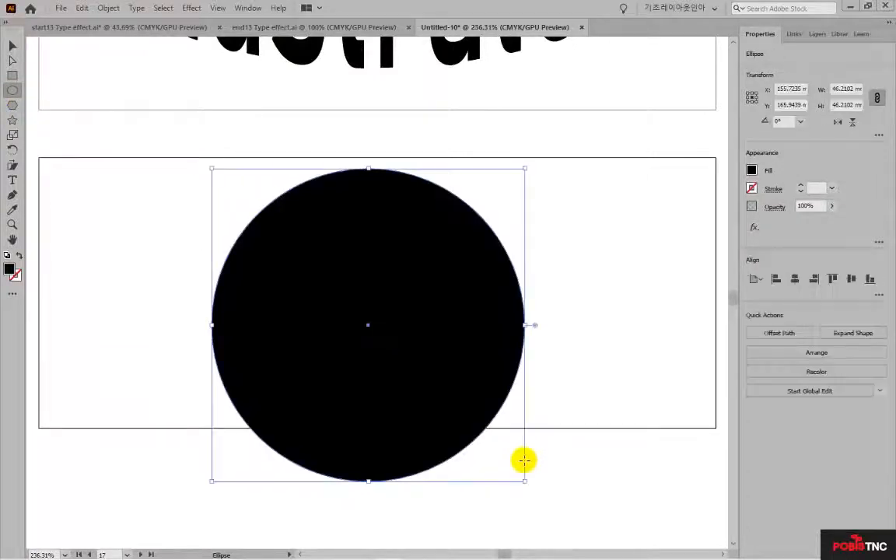
Resize the circle on artboard 17 to 60 mm and give it the default white fill and 1 pt black stroke
{"action": "left_click", "coordinate": [839, 88]}
{"action": "type", "text": "60"}
{"action": "key", "text": "Return"}
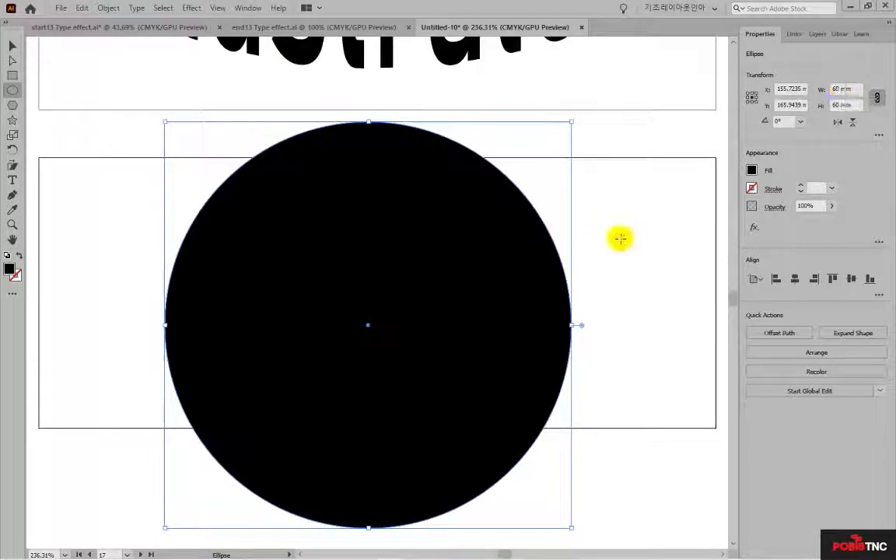
{"action": "left_click", "coordinate": [7, 257]}
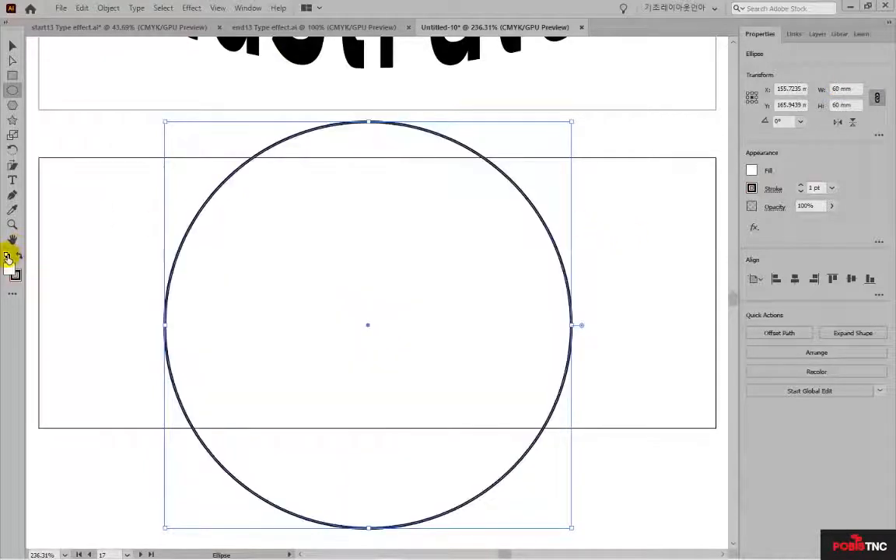
Place type along the outside of the circle's path and enter the text "illustrator"
{"action": "left_click", "coordinate": [14, 182]}
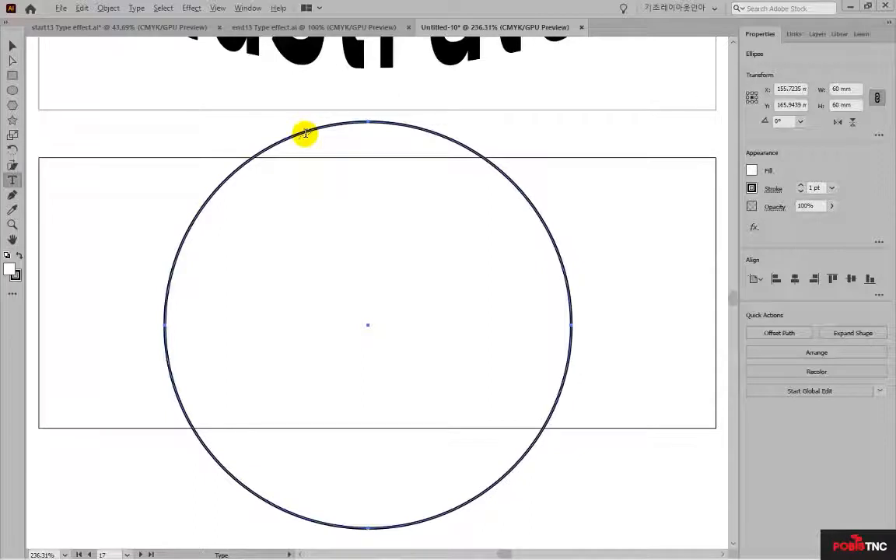
{"action": "left_click", "coordinate": [304, 134]}
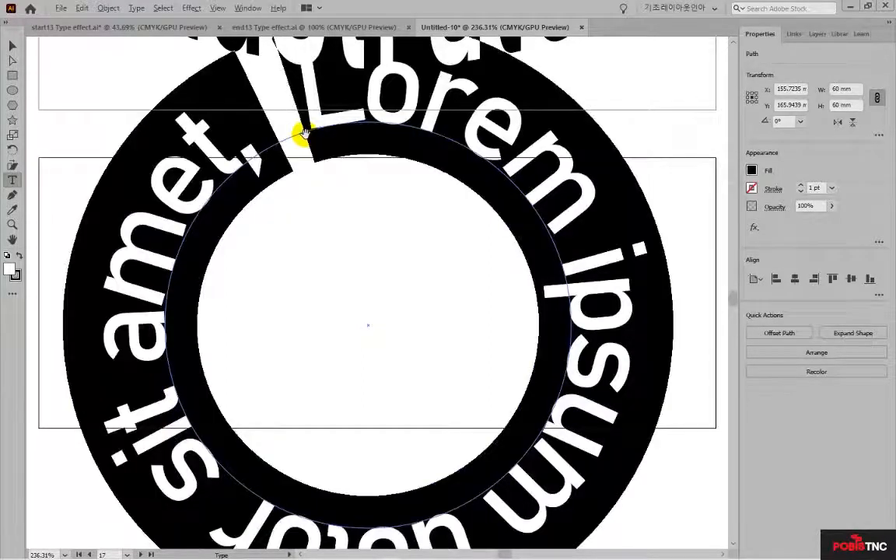
{"action": "key", "text": "ctrl+minus"}
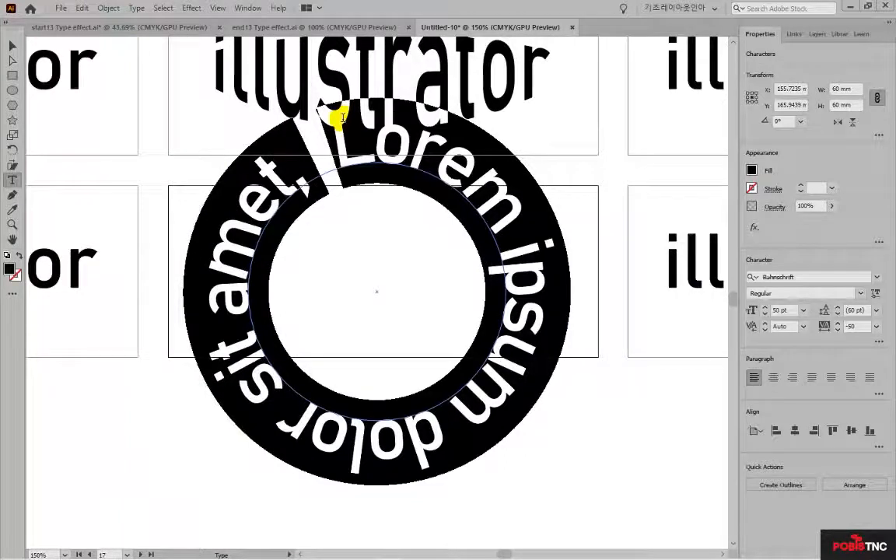
{"action": "key", "text": "Escape"}
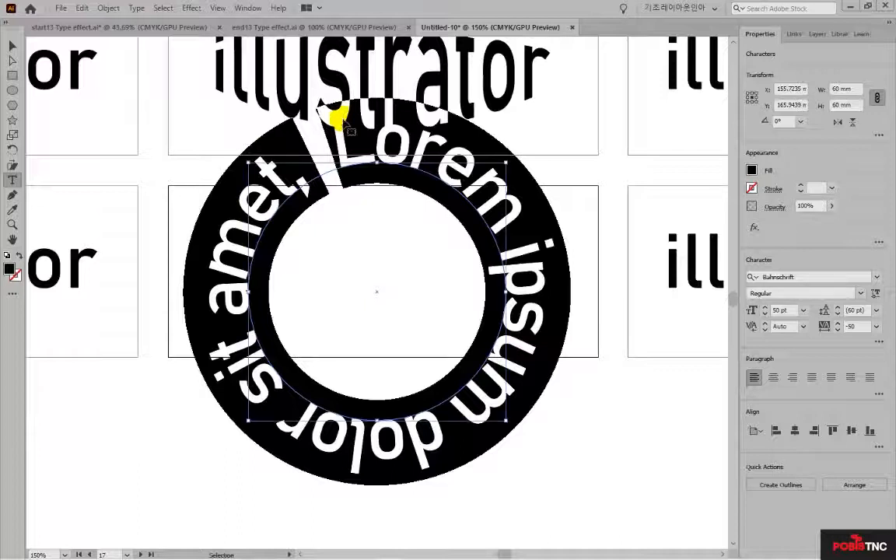
{"action": "type", "text": "illustrator"}
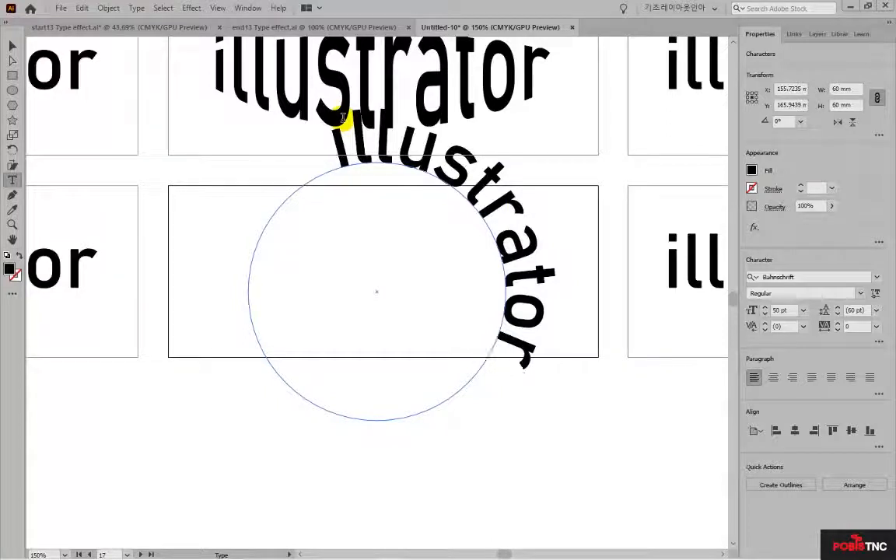
Move the circular text slightly lower on artboard 17 and slide the word along its path until it arches over the circle's top
{"action": "left_click", "coordinate": [12, 45]}
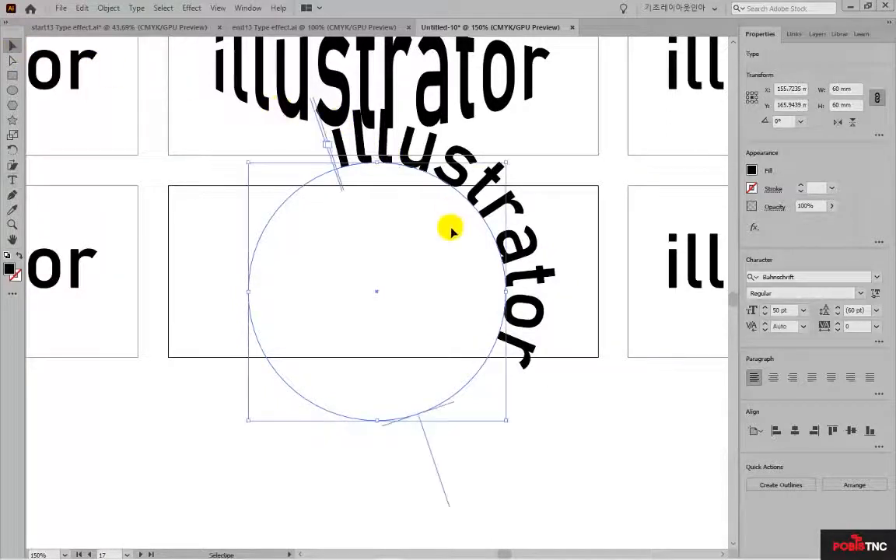
{"action": "left_click_drag", "start_coordinate": [507, 246], "coordinate": [493, 270]}
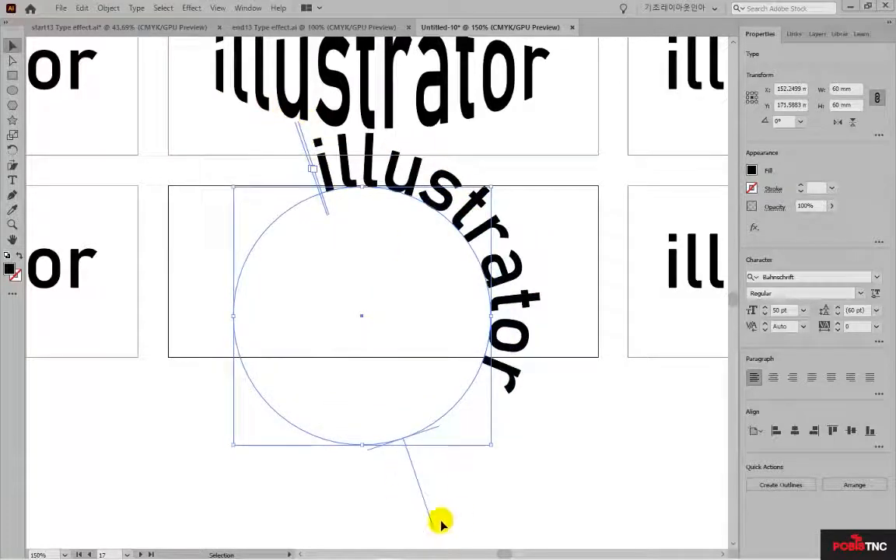
{"action": "left_click_drag", "start_coordinate": [436, 537], "coordinate": [495, 403]}
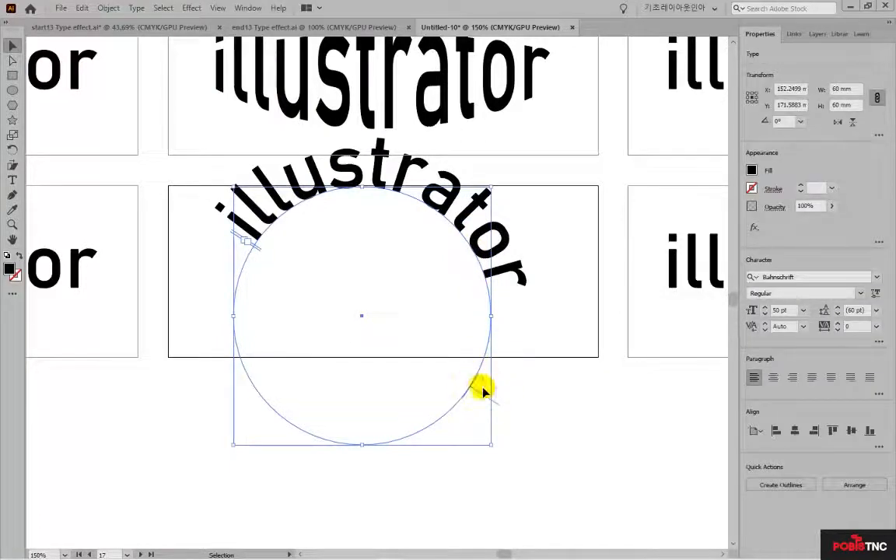
{"action": "left_click_drag", "start_coordinate": [502, 406], "coordinate": [522, 404]}
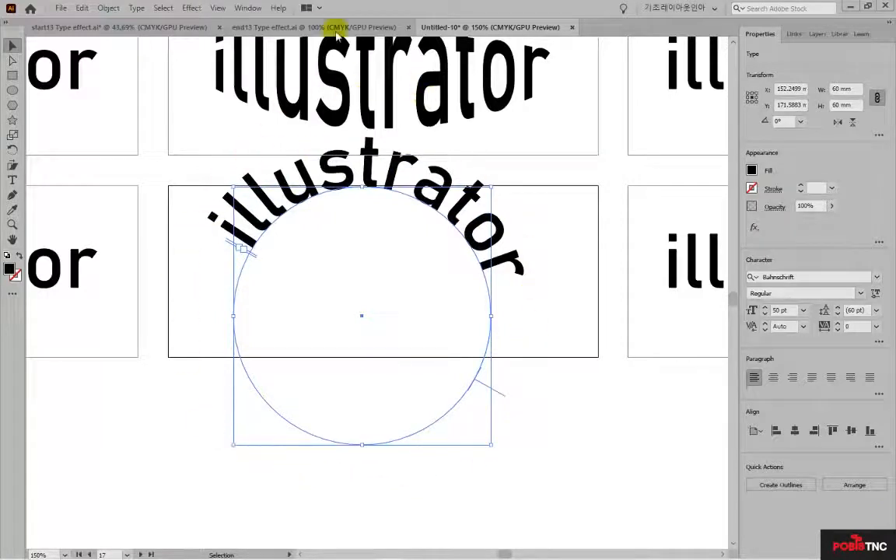
Replace the circular text with "adobe illustrator" followed by the person's name, so it runs around the circle
{"action": "triple_click", "coordinate": [361, 171]}
{"action": "type", "text": "adobe illustrator songjina"}
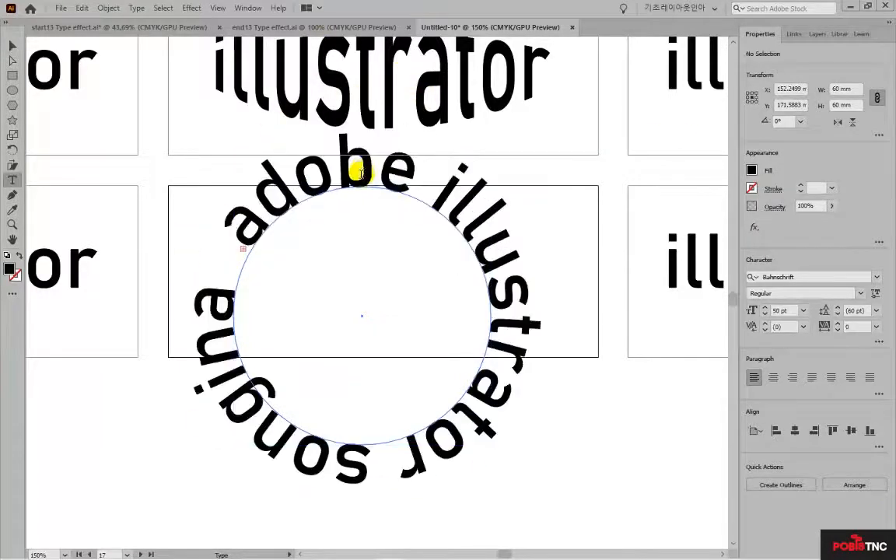
{"action": "left_click", "coordinate": [232, 235]}
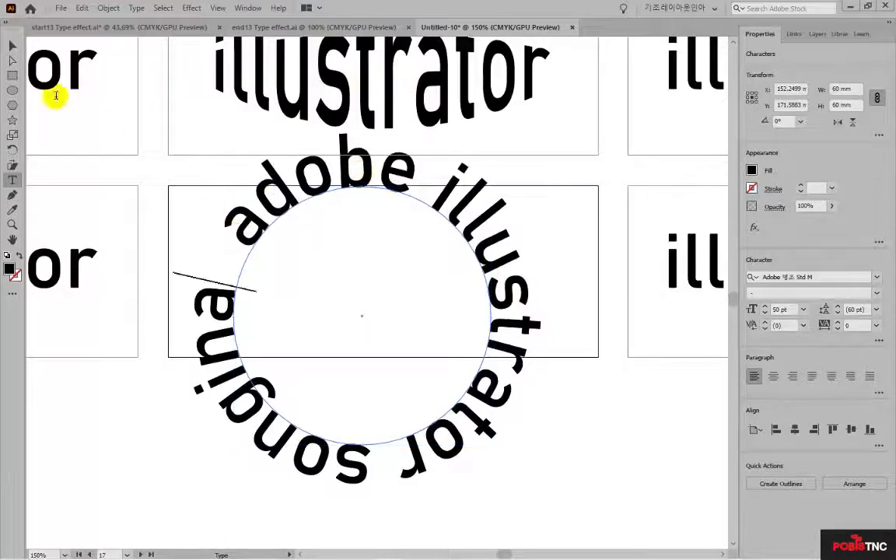
{"action": "left_click", "coordinate": [12, 45]}
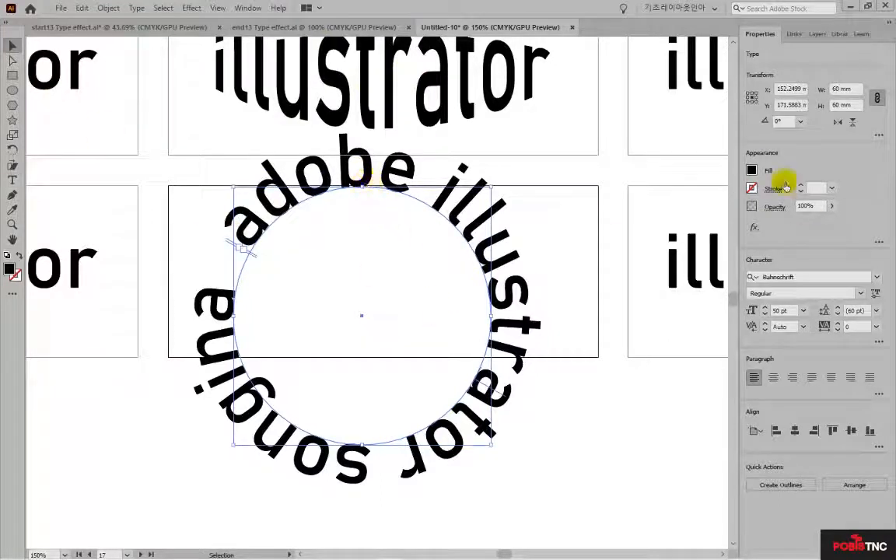
Try a magenta fill and a CMYK Cyan fill on the circular text
{"action": "left_click", "coordinate": [752, 170]}
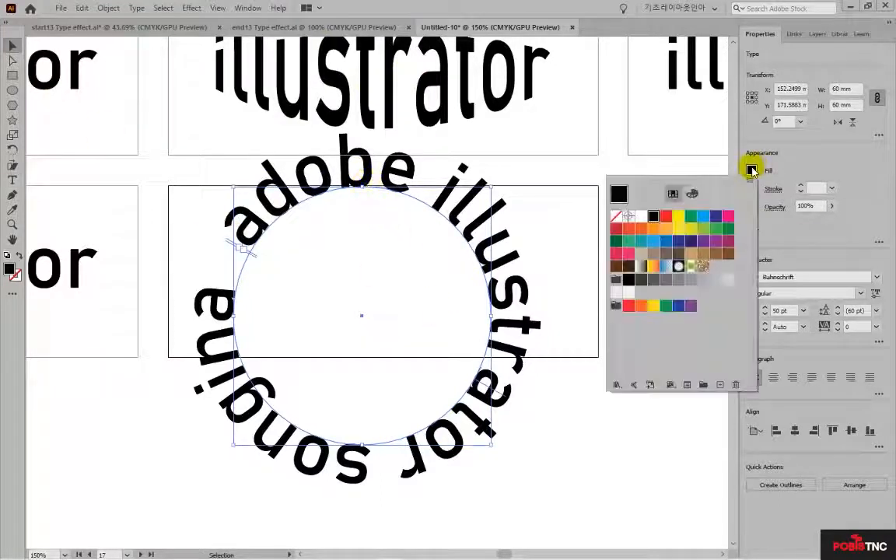
{"action": "left_click", "coordinate": [727, 217]}
{"action": "left_click", "coordinate": [557, 443]}
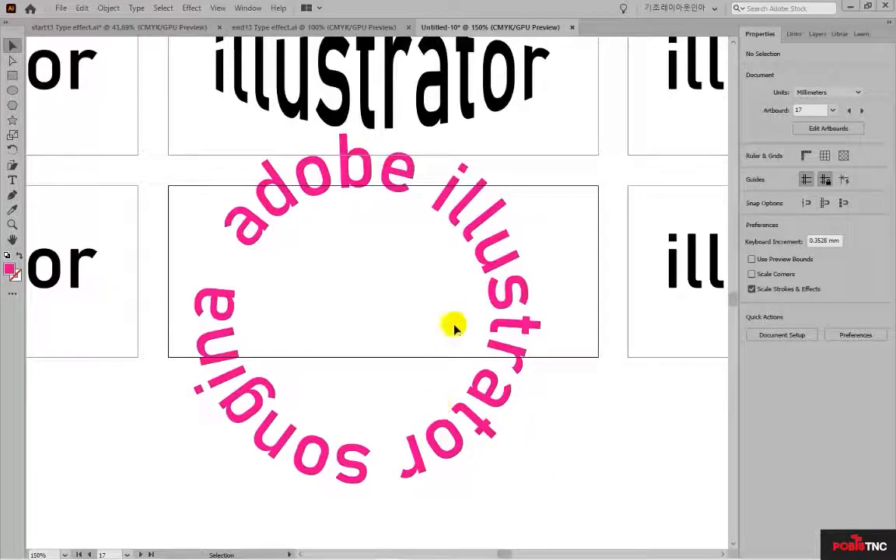
{"action": "left_click", "coordinate": [460, 206]}
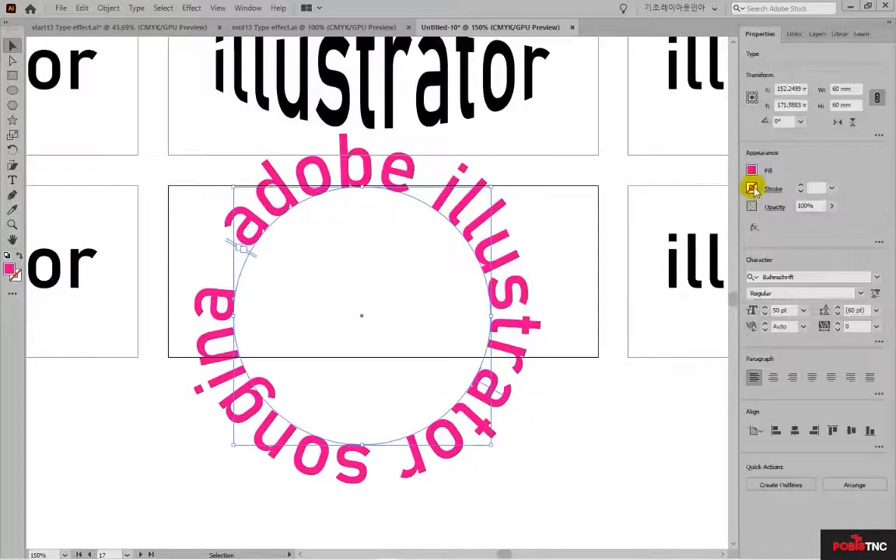
{"action": "left_click", "coordinate": [752, 171]}
{"action": "left_click", "coordinate": [704, 215]}
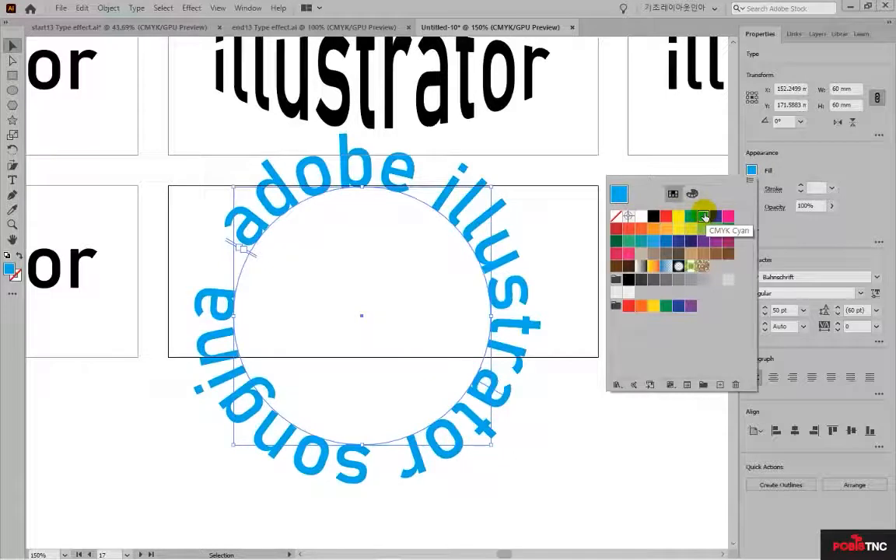
Directly select only the circle path under the text and fill it with purple
{"action": "left_click", "coordinate": [12, 60]}
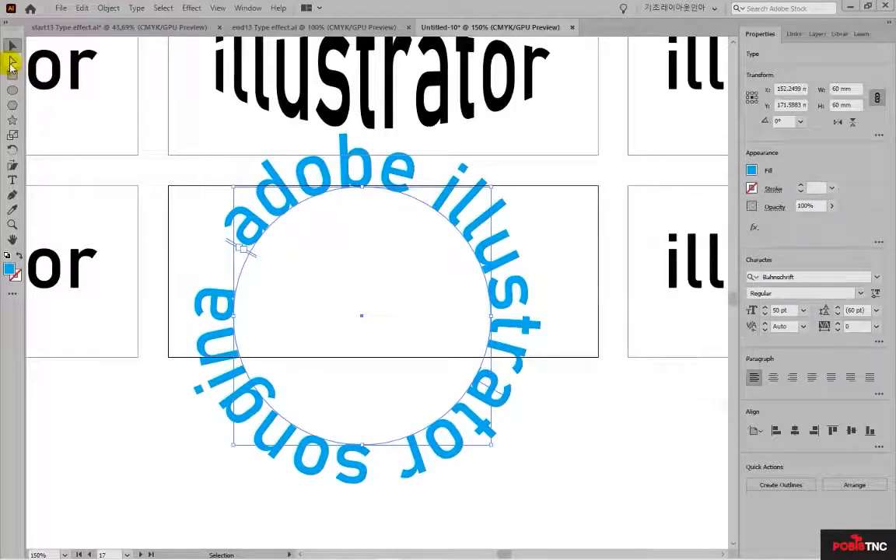
{"action": "left_click", "coordinate": [148, 212]}
{"action": "left_click", "coordinate": [248, 258]}
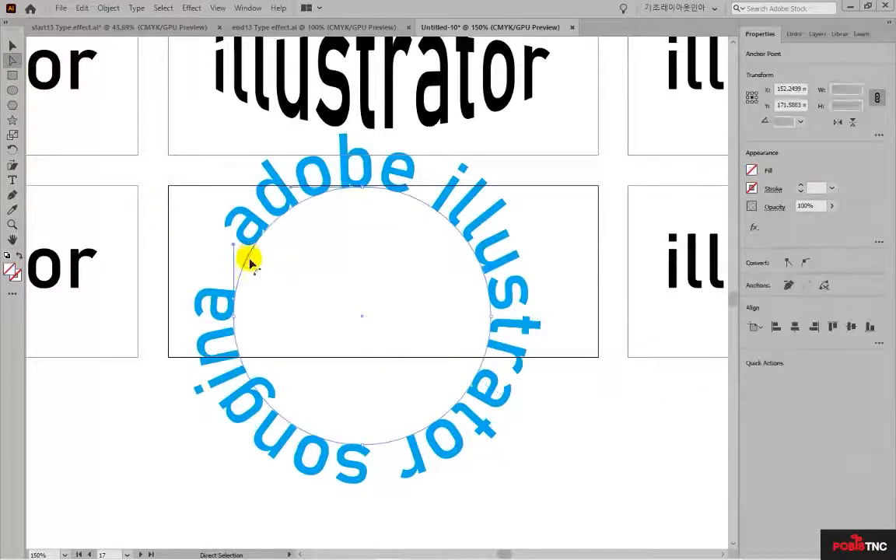
{"action": "left_click", "coordinate": [234, 315]}
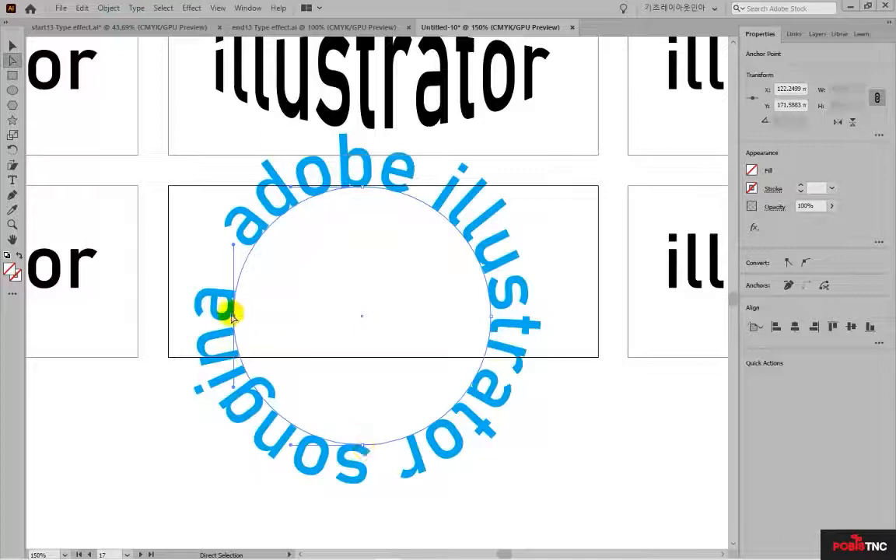
{"action": "left_click", "coordinate": [752, 170]}
{"action": "left_click", "coordinate": [716, 240]}
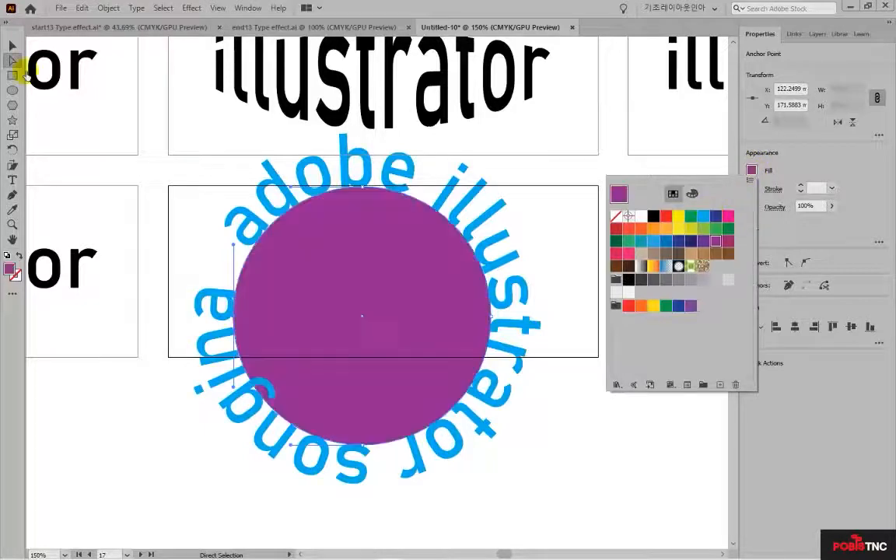
{"action": "left_click", "coordinate": [14, 58]}
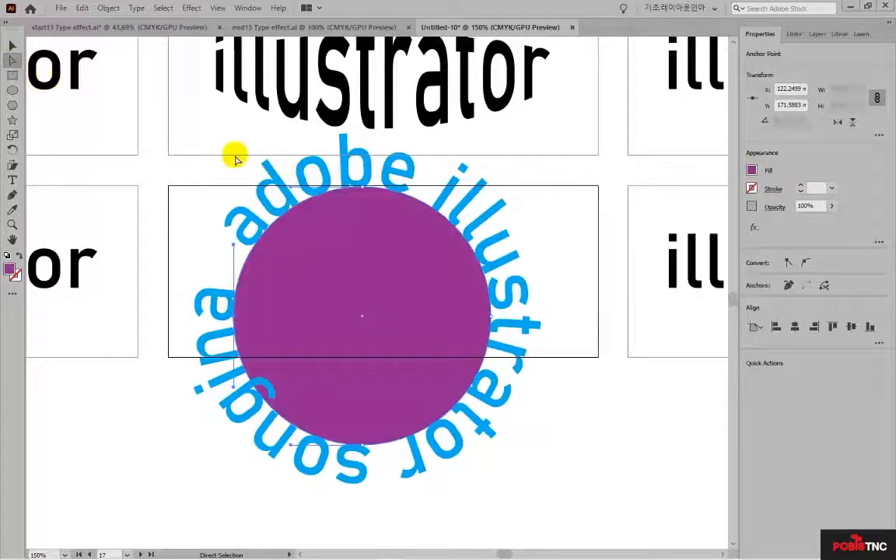
{"action": "left_click", "coordinate": [235, 160]}
Select the whole circular text object and fill its lettering with magenta
{"action": "key", "text": "v"}
{"action": "left_click", "coordinate": [472, 300]}
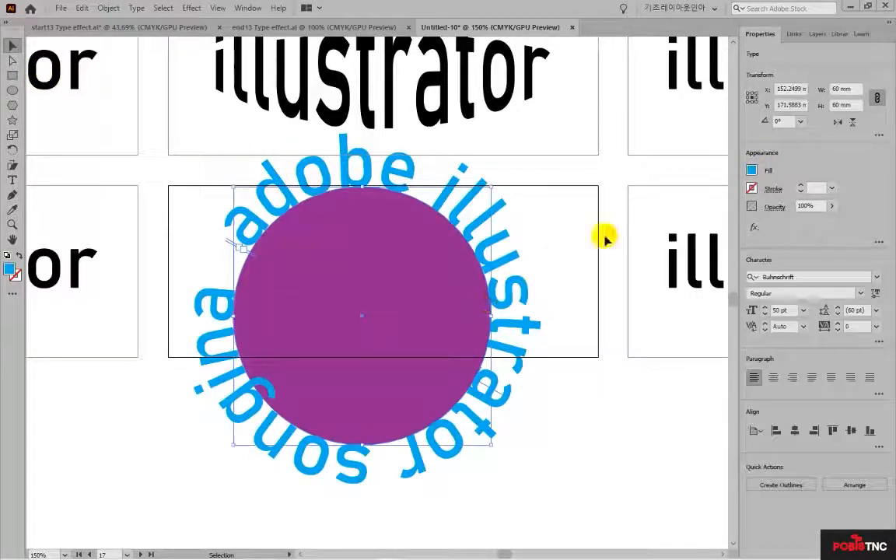
{"action": "left_click", "coordinate": [751, 170]}
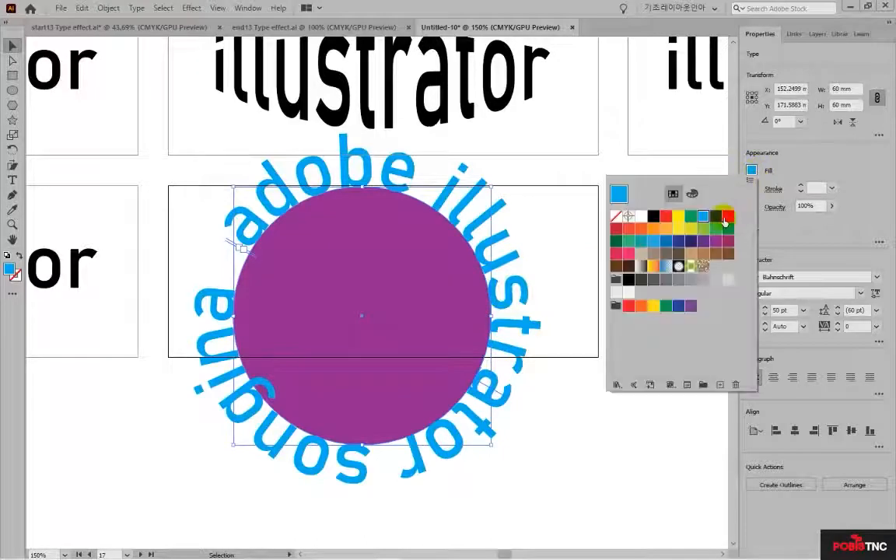
{"action": "left_click", "coordinate": [726, 218]}
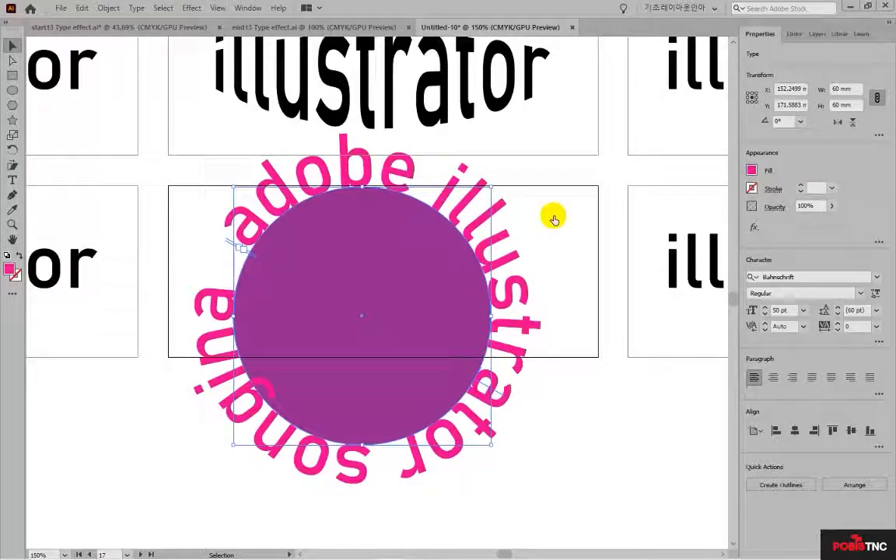
Set the baseline shift of all the circular text's characters to 5 pt to offset them from the purple circle
{"action": "key", "text": "t"}
{"action": "left_click", "coordinate": [302, 189]}
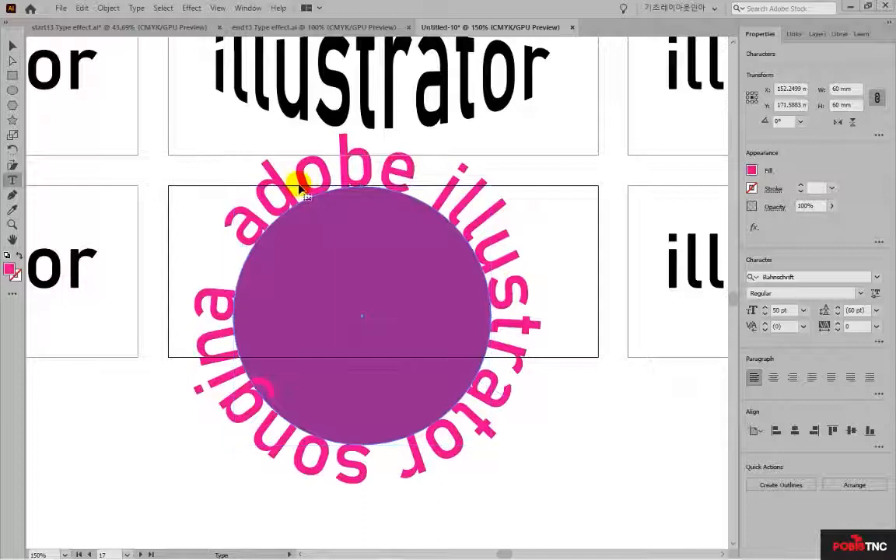
{"action": "key", "text": "ctrl+a"}
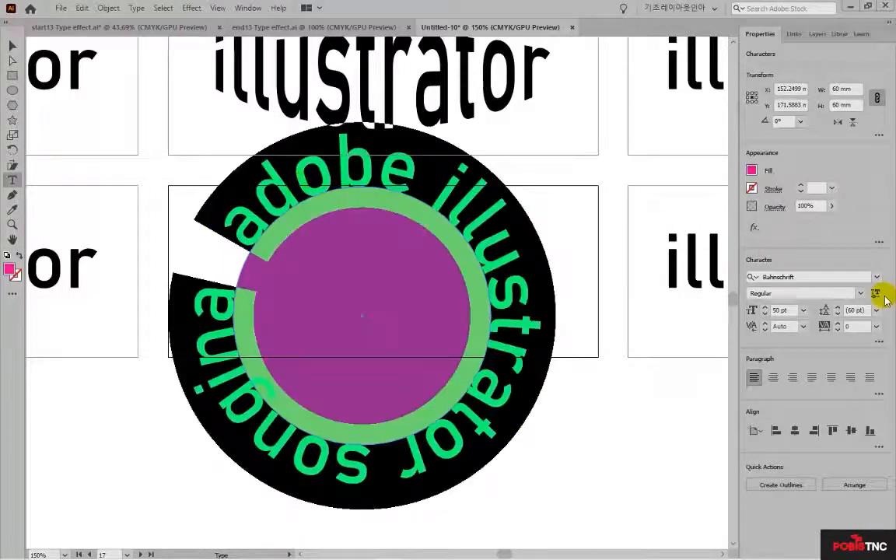
{"action": "left_click", "coordinate": [879, 296]}
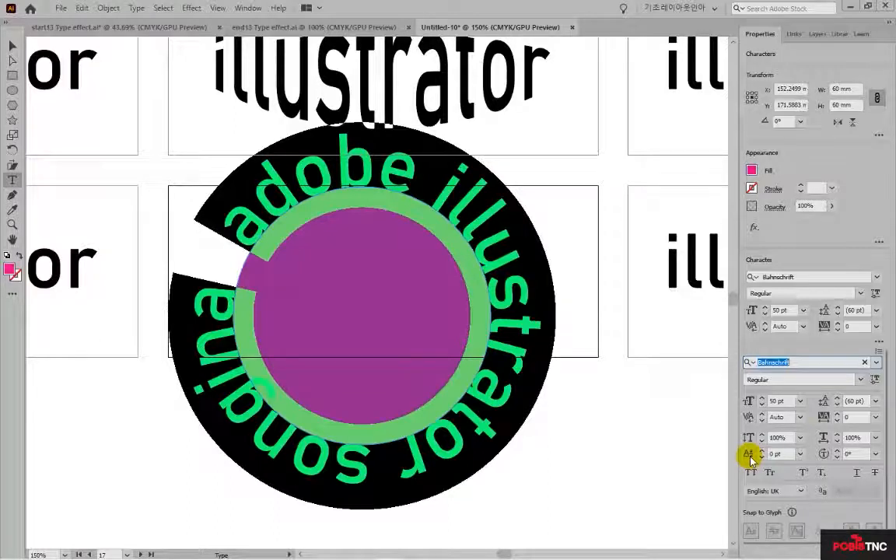
{"action": "left_click", "coordinate": [801, 453]}
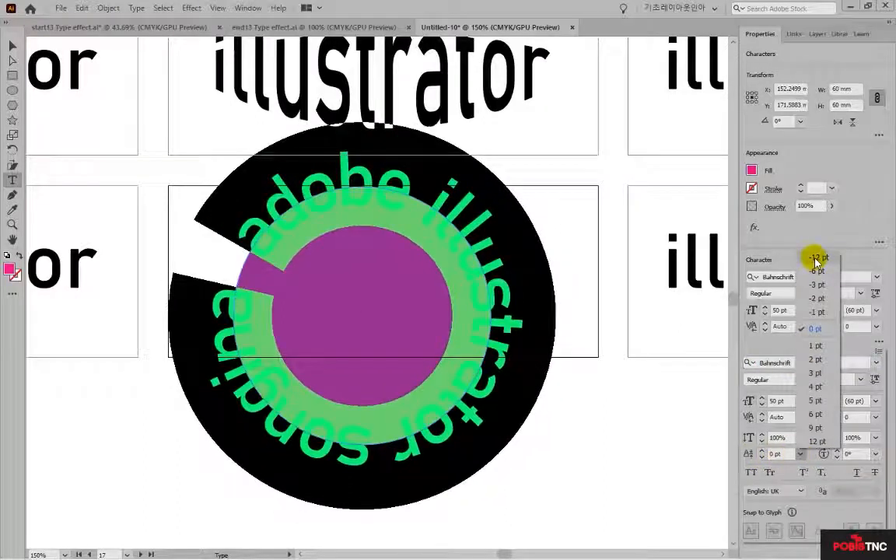
{"action": "left_click", "coordinate": [815, 401]}
{"action": "left_click", "coordinate": [512, 300]}
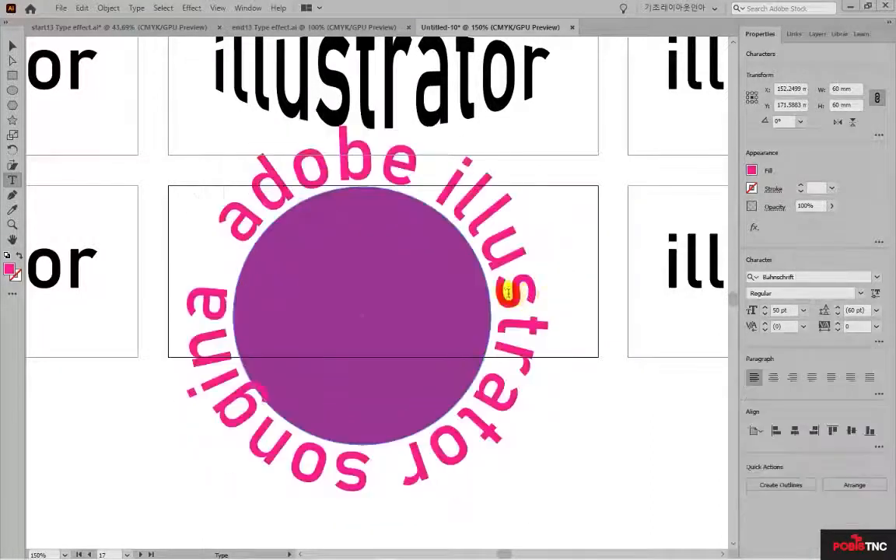
{"action": "left_click", "coordinate": [12, 45]}
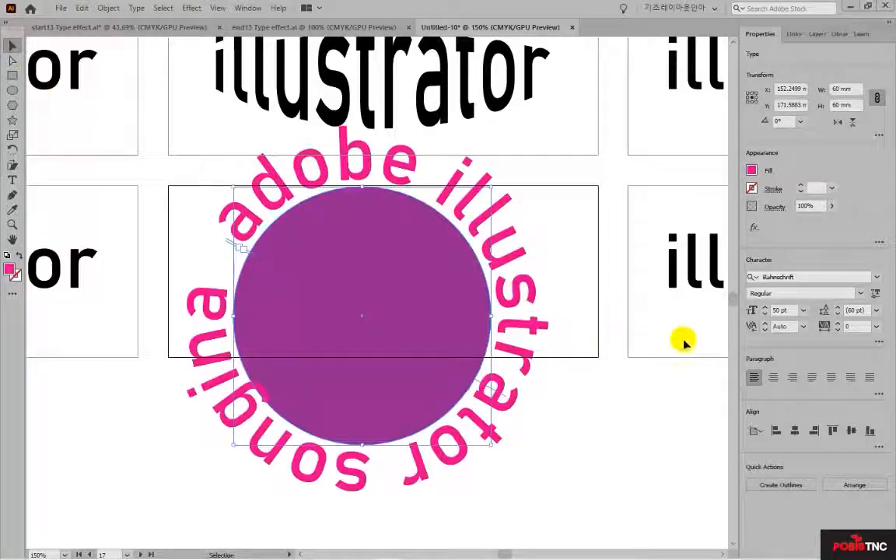
{"action": "left_click", "coordinate": [599, 337]}
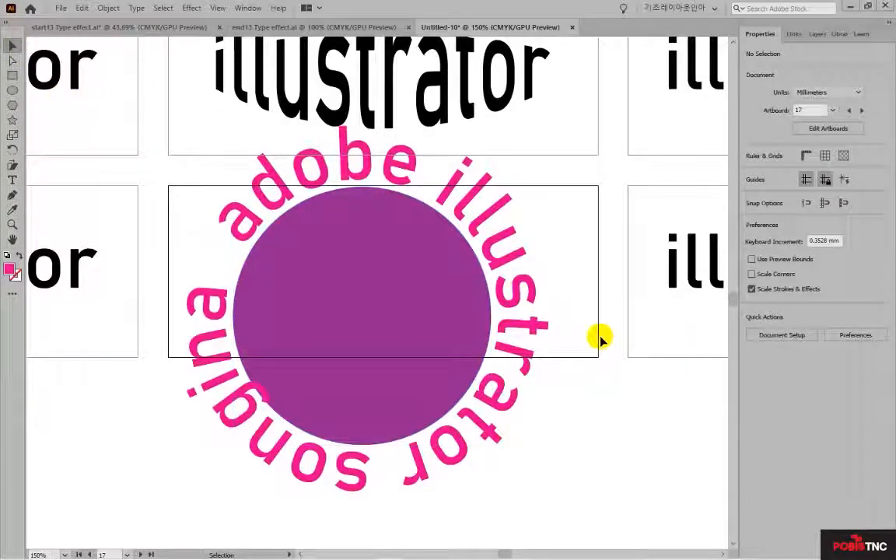
{"action": "key", "text": "ctrl+minus"}
{"action": "key", "text": "ctrl+minus"}
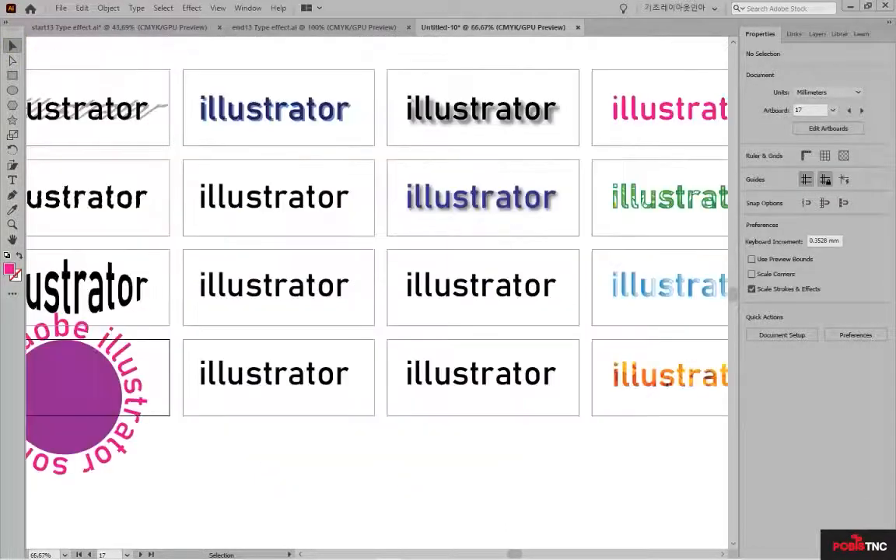